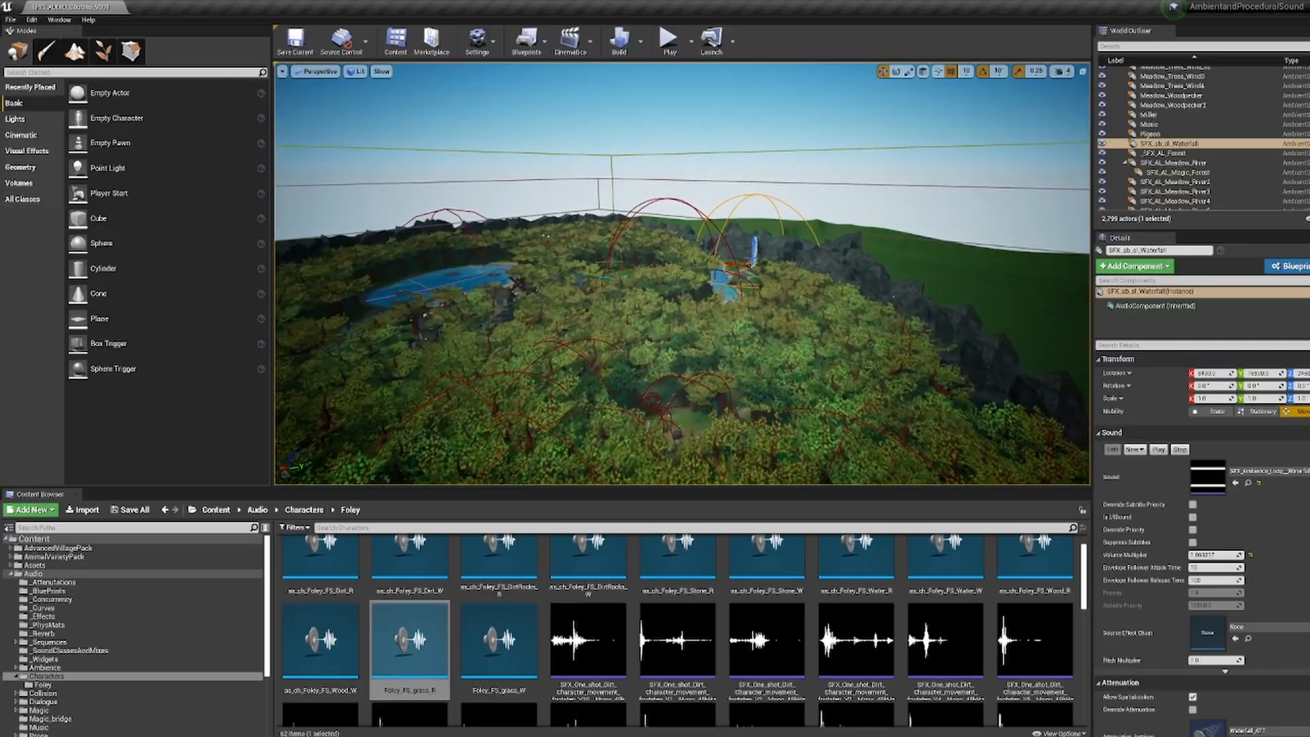
Step: Survey the level from above, covering the forest, river, waterfall, village and lake, to examine where the ambient sounds are placed
{"action": "key", "text": "w"}
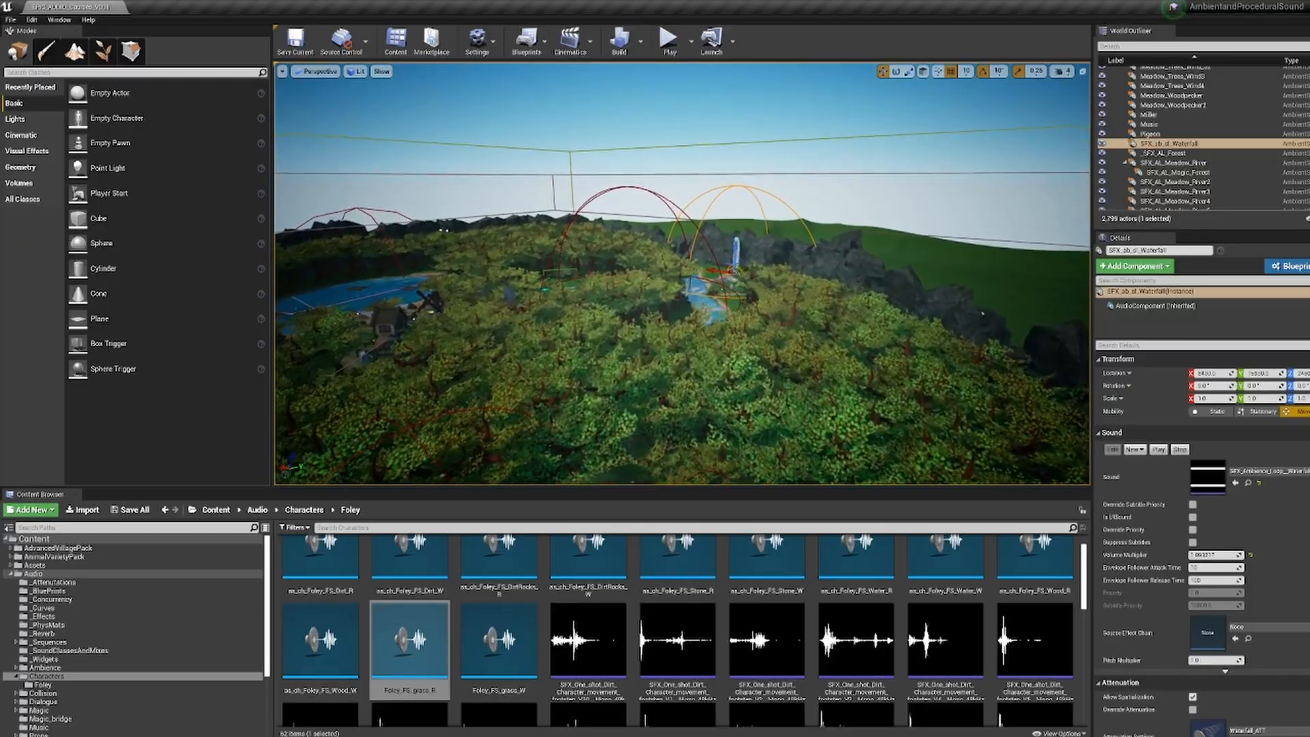
{"action": "key", "text": "w"}
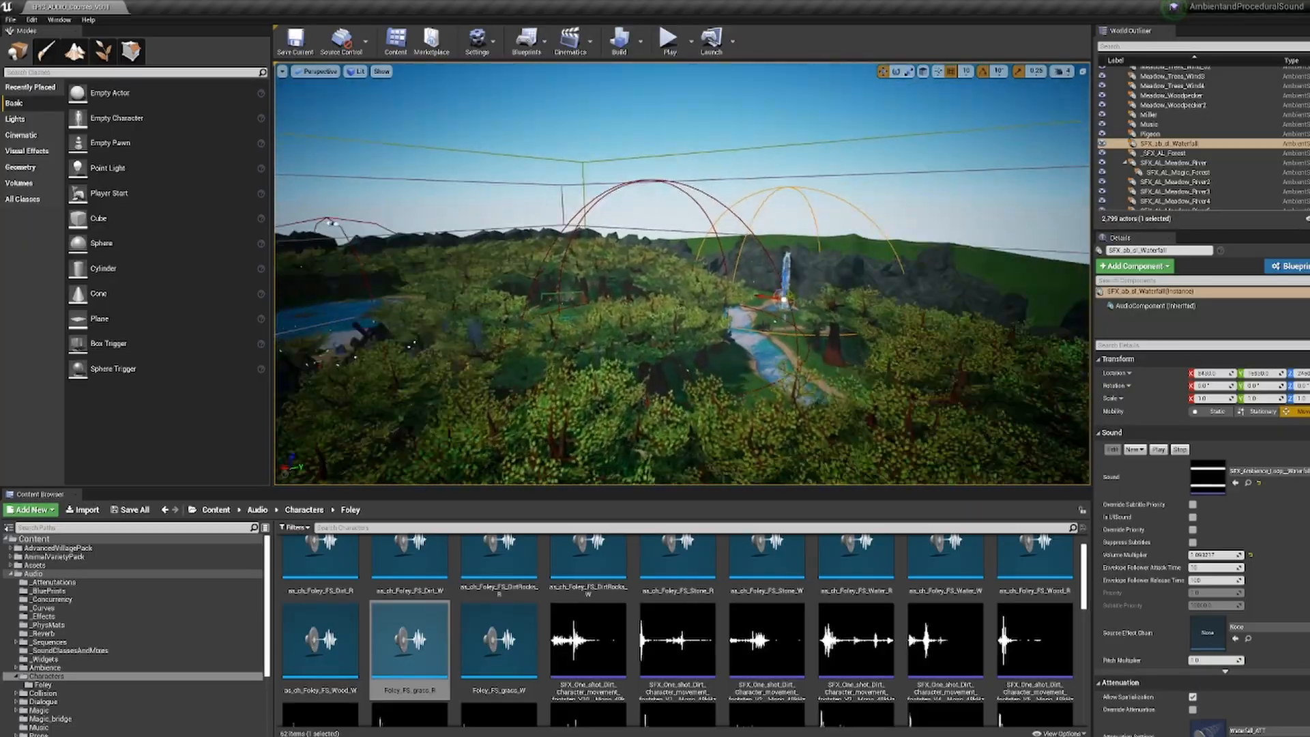
{"action": "key", "text": "w"}
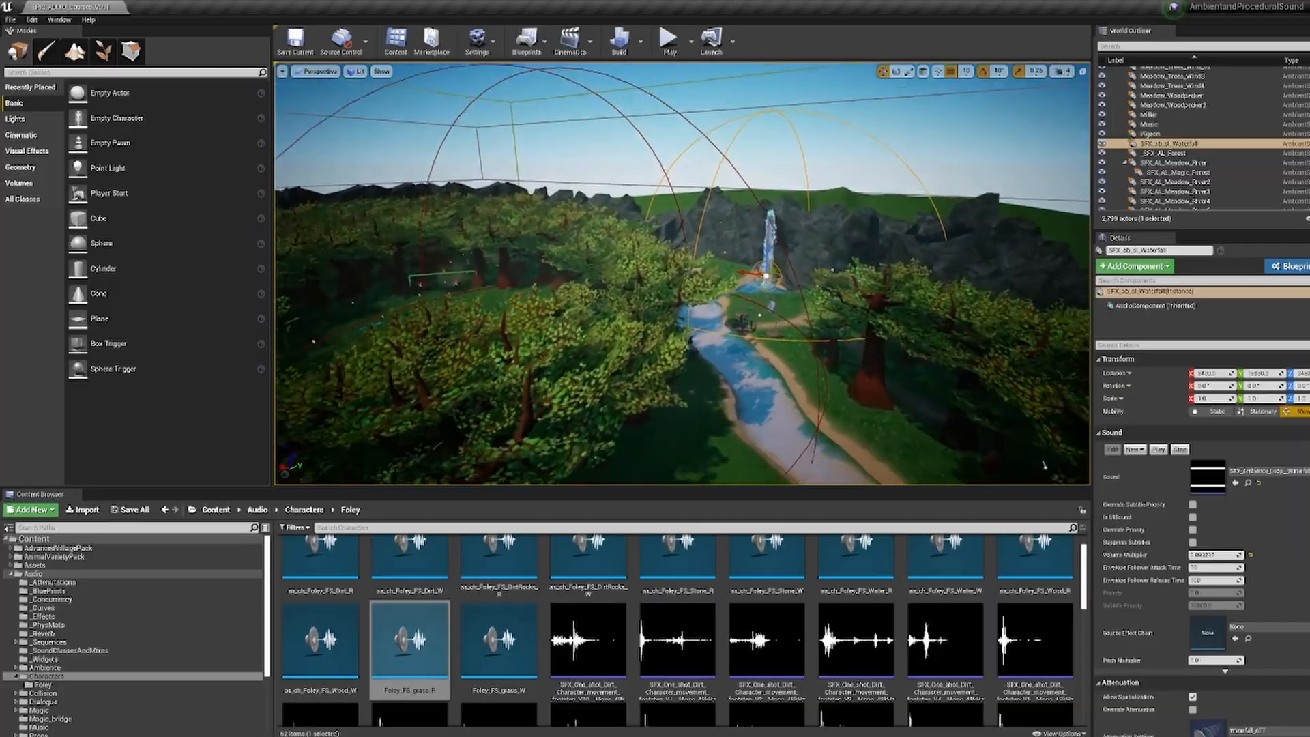
{"action": "key", "text": "s"}
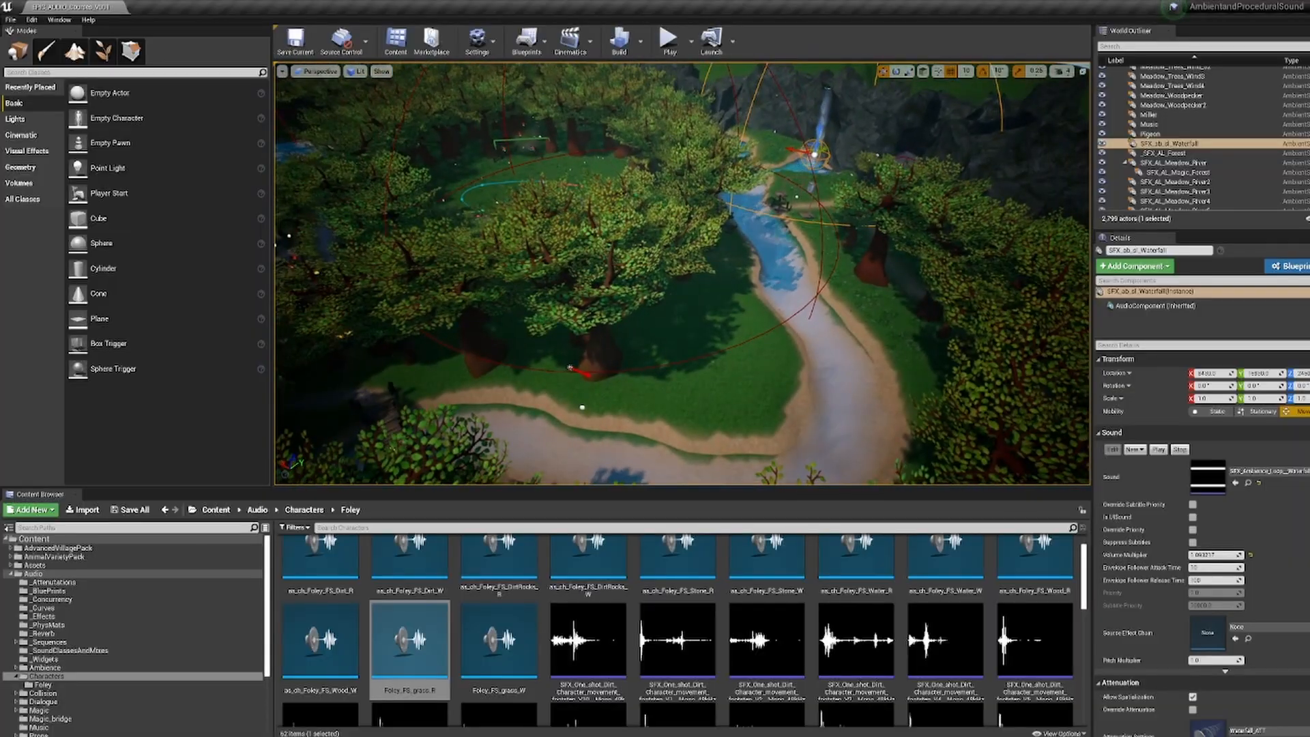
{"action": "right_click_drag", "start_coordinate": [657, 356], "coordinate": [657, 357]}
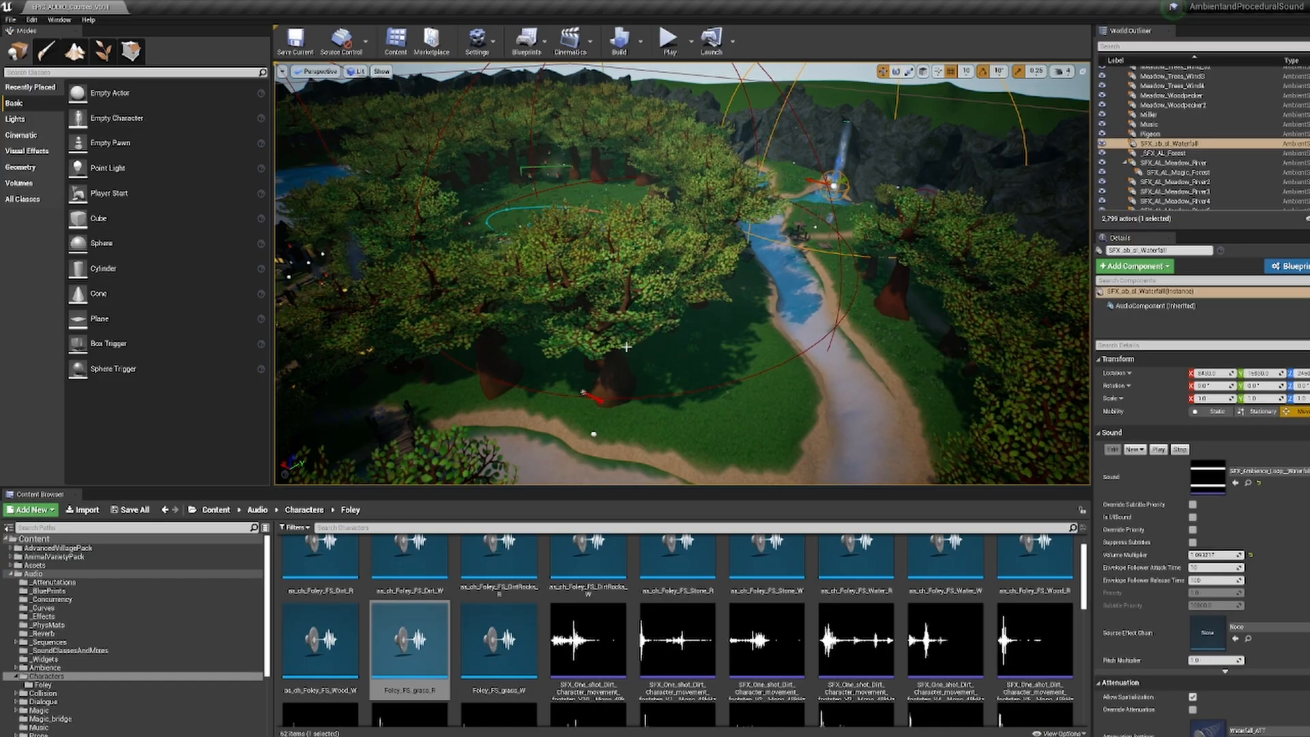
{"action": "right_click_drag", "start_coordinate": [682, 272], "coordinate": [512, 327]}
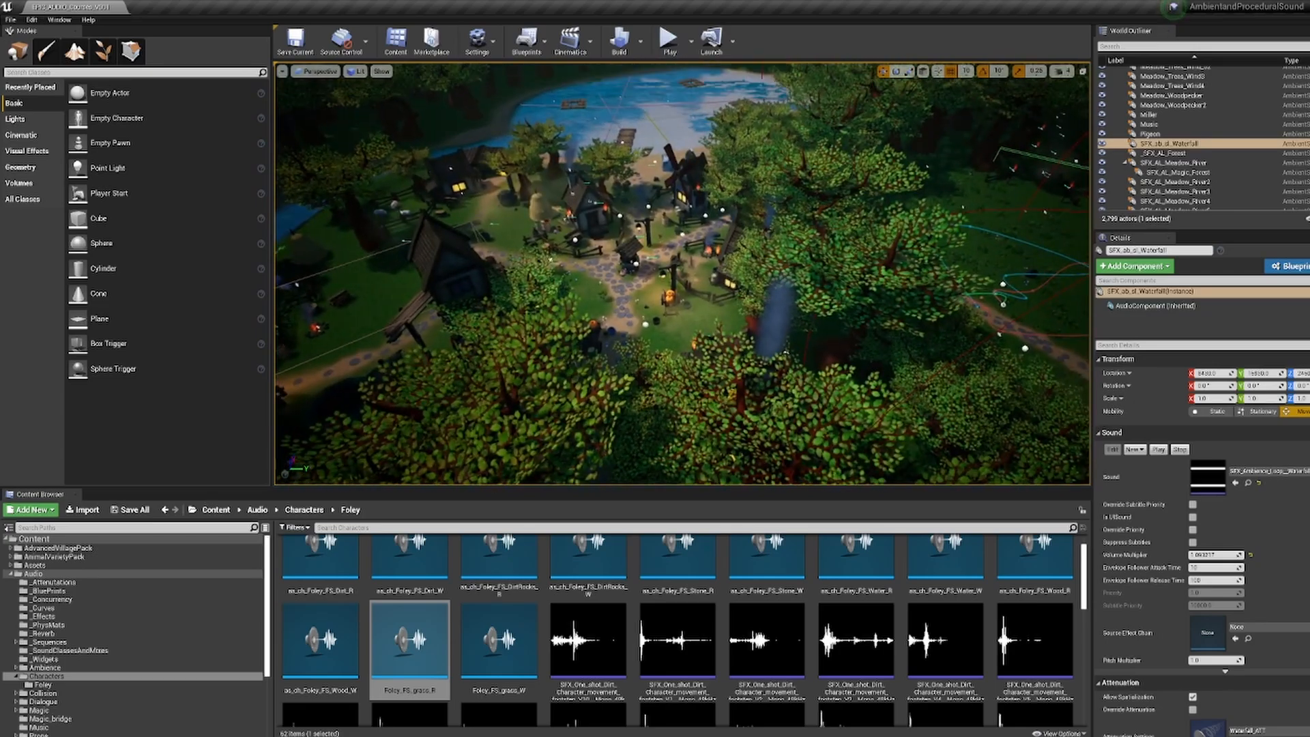
{"action": "right_click_drag", "start_coordinate": [645, 340], "coordinate": [658, 340]}
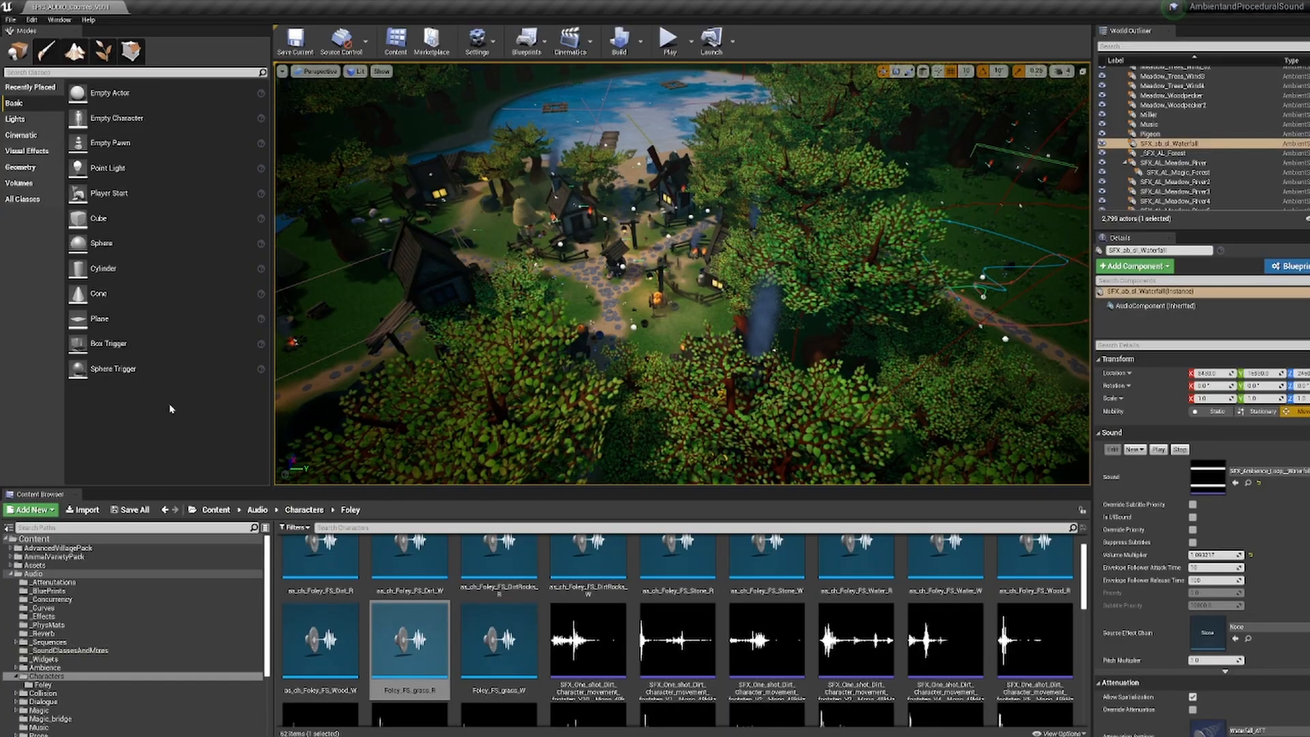
{"action": "right_click_drag", "start_coordinate": [739, 89], "coordinate": [766, 73]}
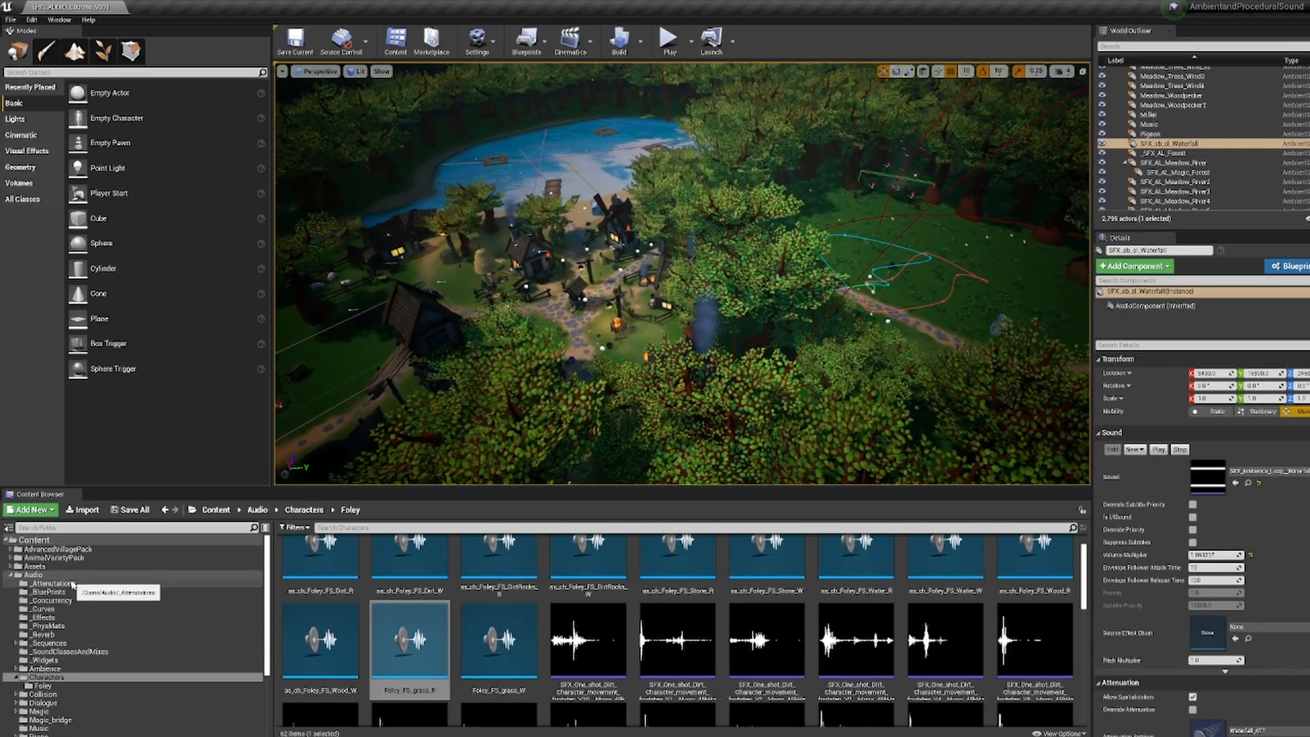
Step: Browse the project's _Attenuations and _SoundClassesAndMixes audio folders to examine the attenuation, sound class and sound mix assets
{"action": "left_click", "coordinate": [53, 584]}
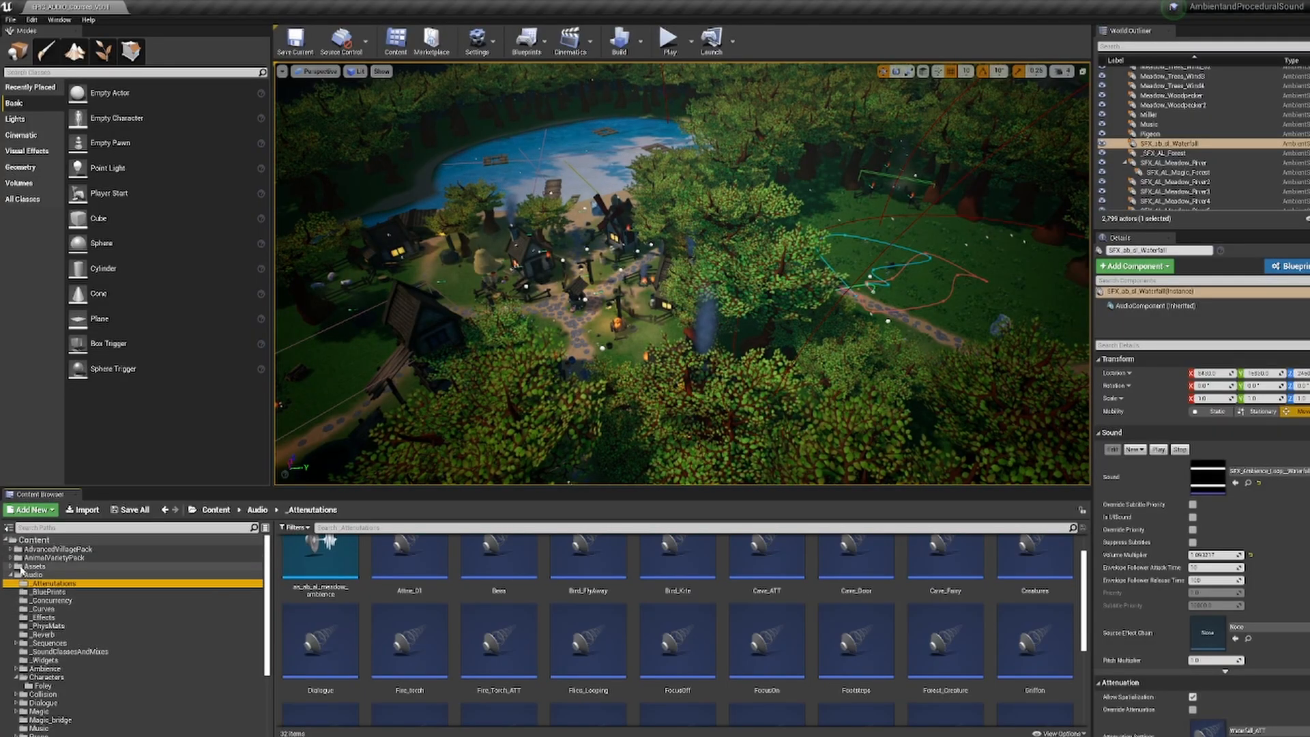
{"action": "left_click", "coordinate": [11, 566]}
{"action": "left_click", "coordinate": [11, 566]}
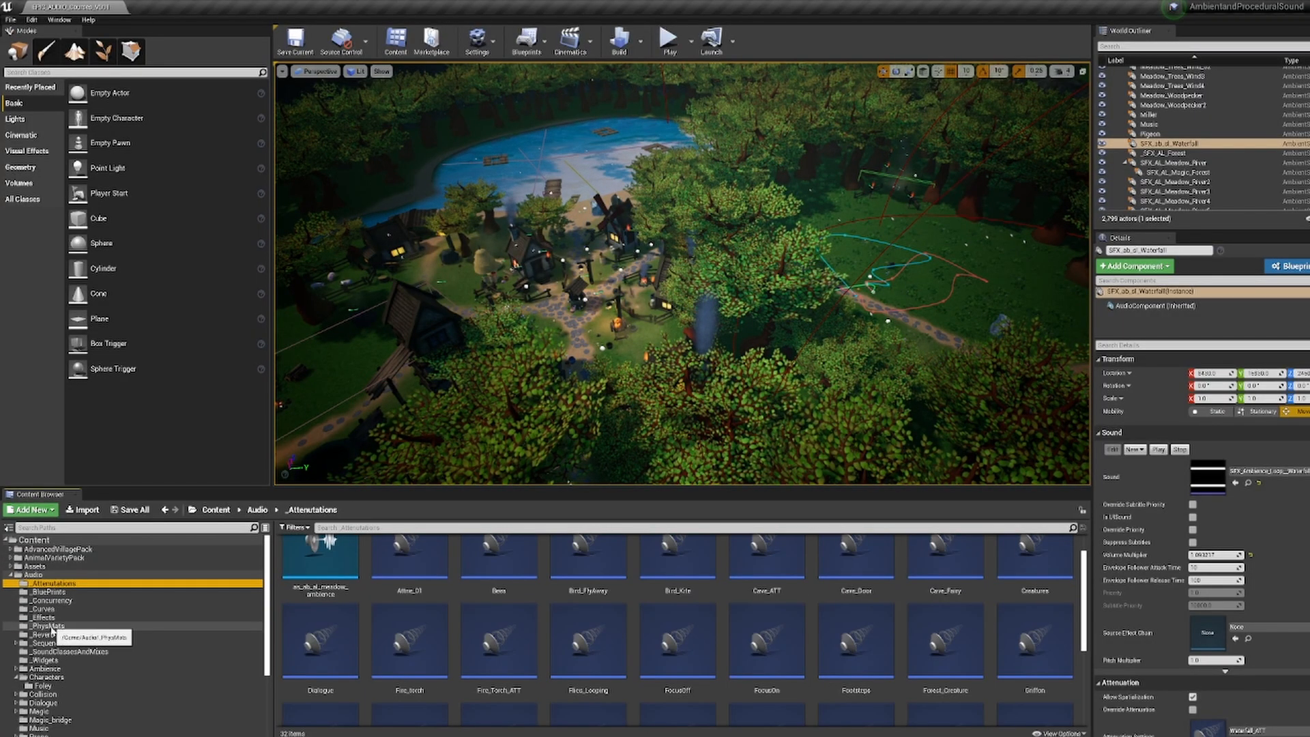
{"action": "left_click", "coordinate": [55, 651]}
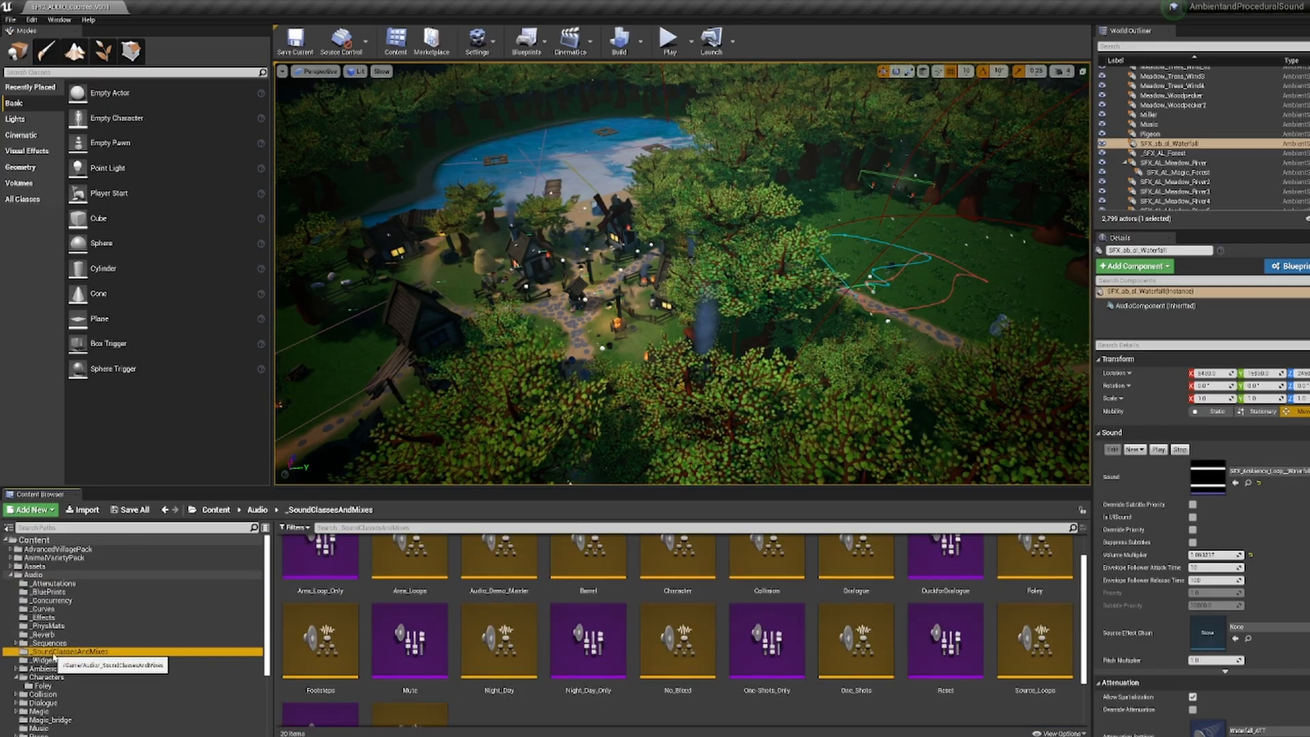
{"action": "scroll", "coordinate": [533, 671], "scroll_direction": "up", "scroll_amount": 1}
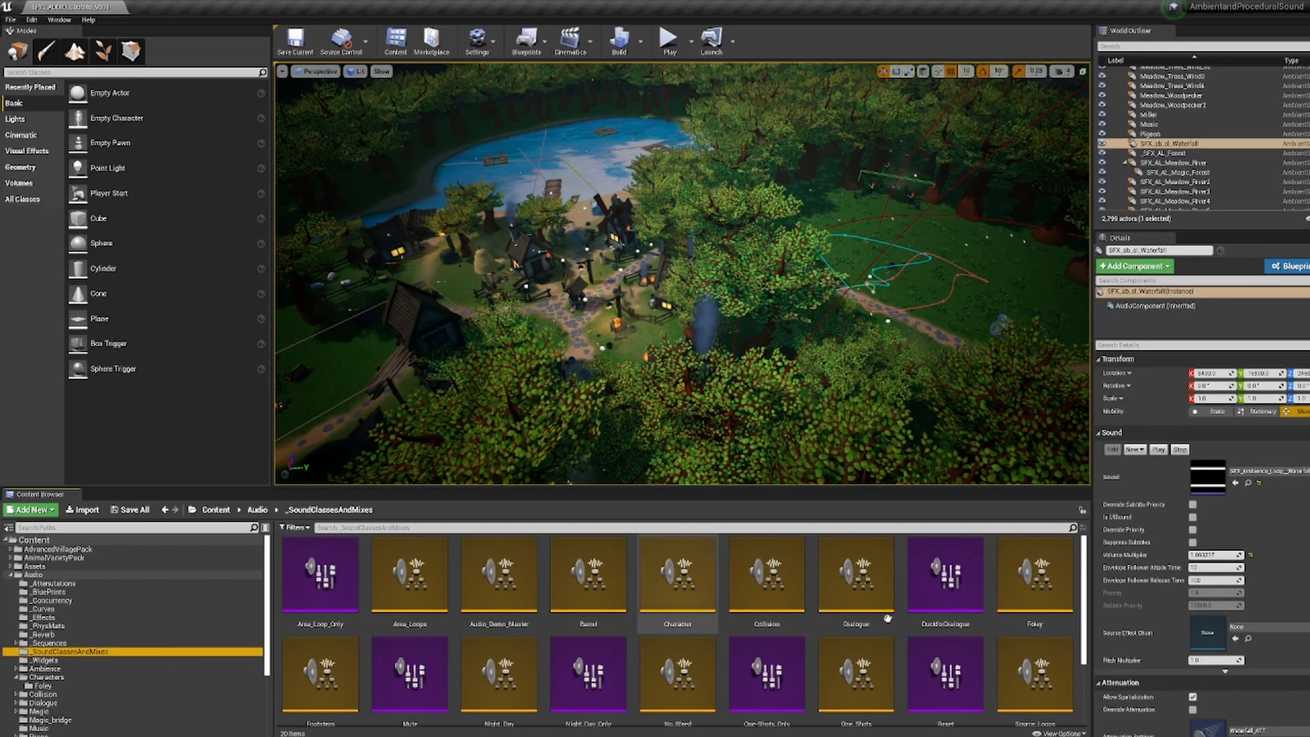
{"action": "scroll", "coordinate": [899, 623], "scroll_direction": "down", "scroll_amount": 3}
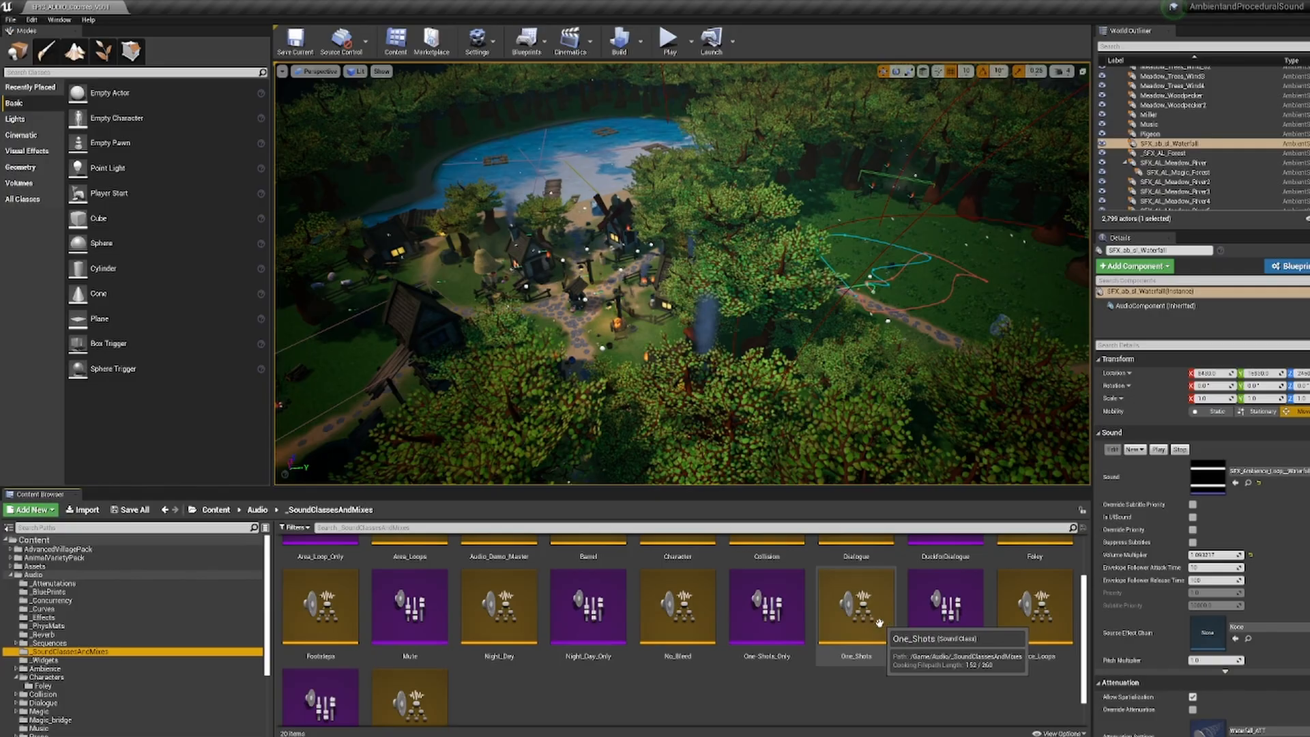
{"action": "scroll", "coordinate": [778, 621], "scroll_direction": "up", "scroll_amount": 3}
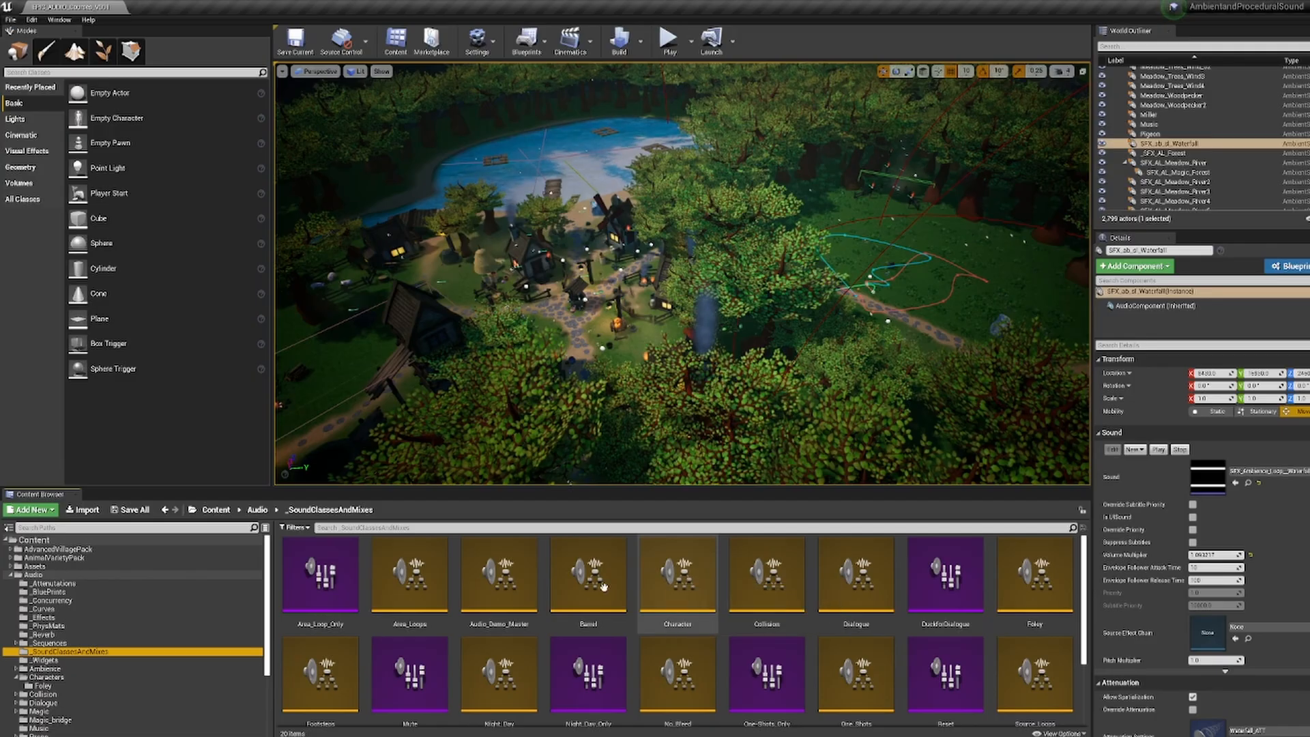
{"action": "scroll", "coordinate": [549, 603], "scroll_direction": "down", "scroll_amount": 2}
{"action": "scroll", "coordinate": [549, 603], "scroll_direction": "down", "scroll_amount": 1}
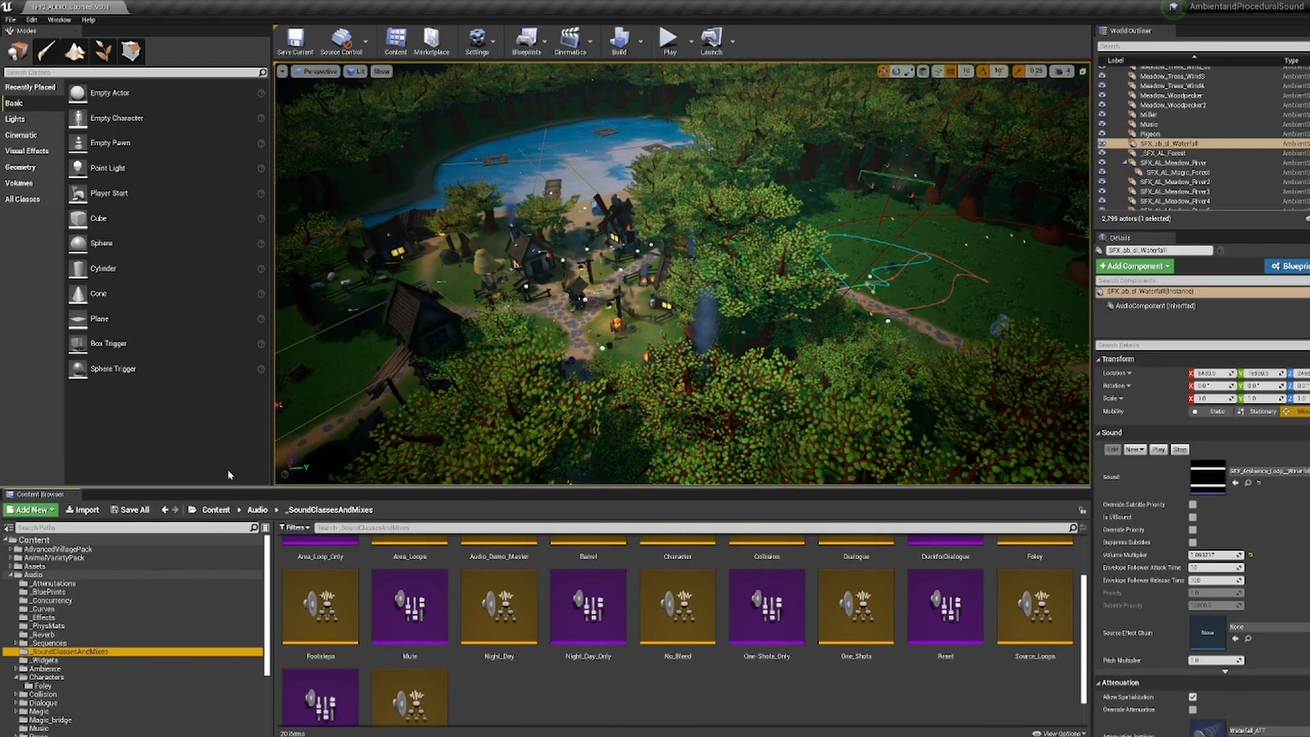
Step: Select the SFX_Ambience_Loops_Lake_Flowing_Stereo_V1 ambient sound above the lake and preview its audio
{"action": "right_click_drag", "start_coordinate": [589, 392], "coordinate": [568, 411]}
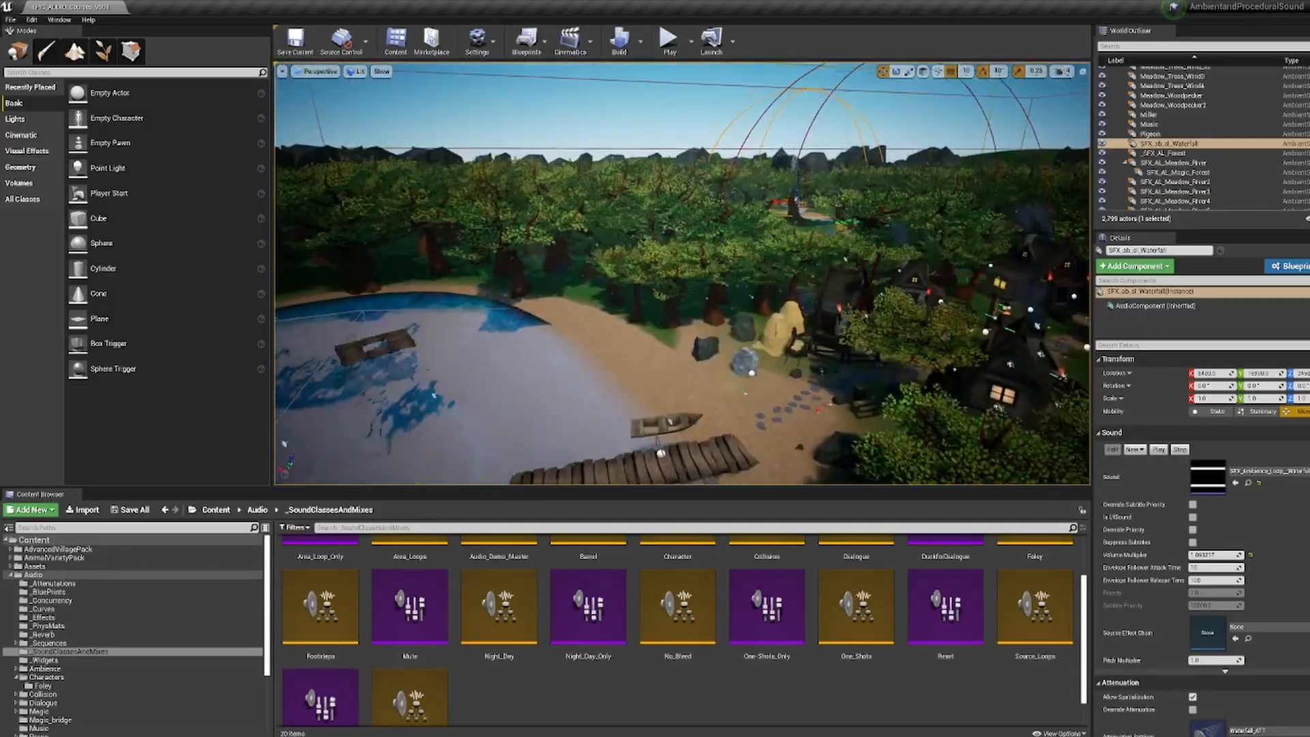
{"action": "right_click_drag", "start_coordinate": [682, 273], "coordinate": [648, 300]}
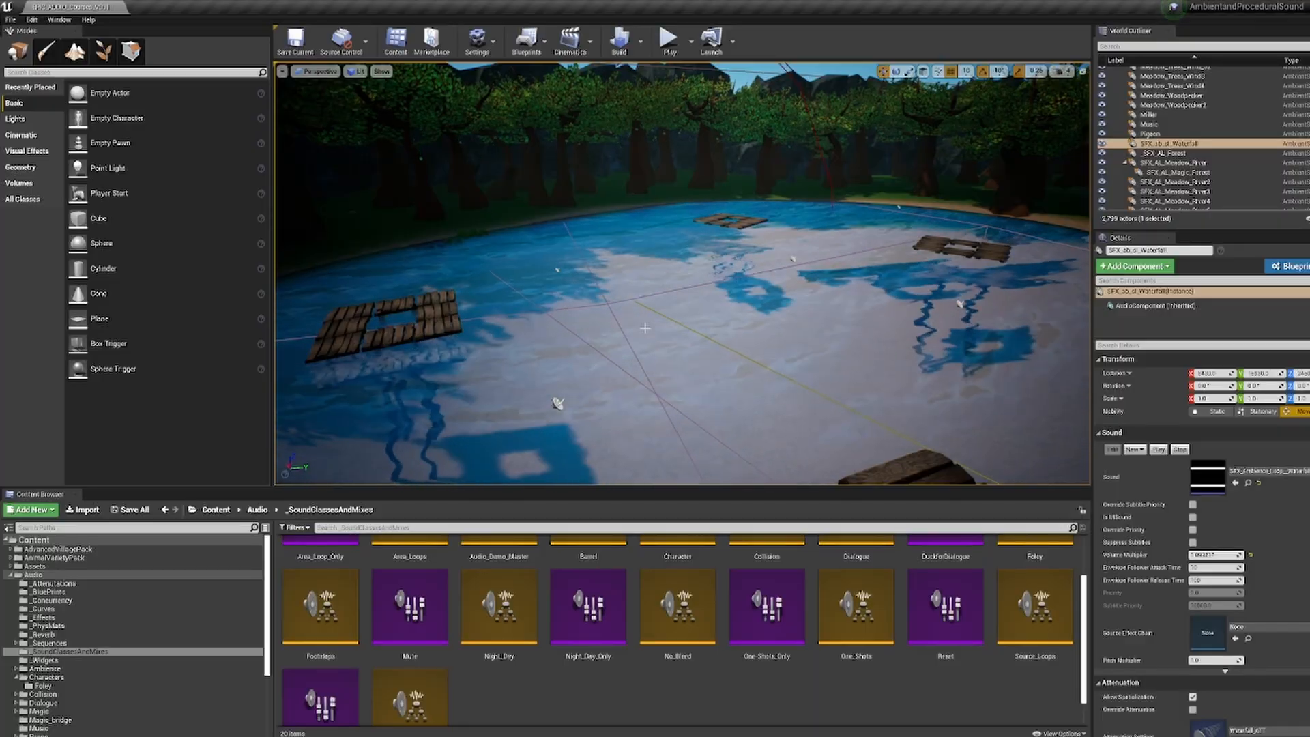
{"action": "right_click_drag", "start_coordinate": [617, 285], "coordinate": [623, 246]}
{"action": "key", "text": "s"}
{"action": "key", "text": "s"}
{"action": "key", "text": "w"}
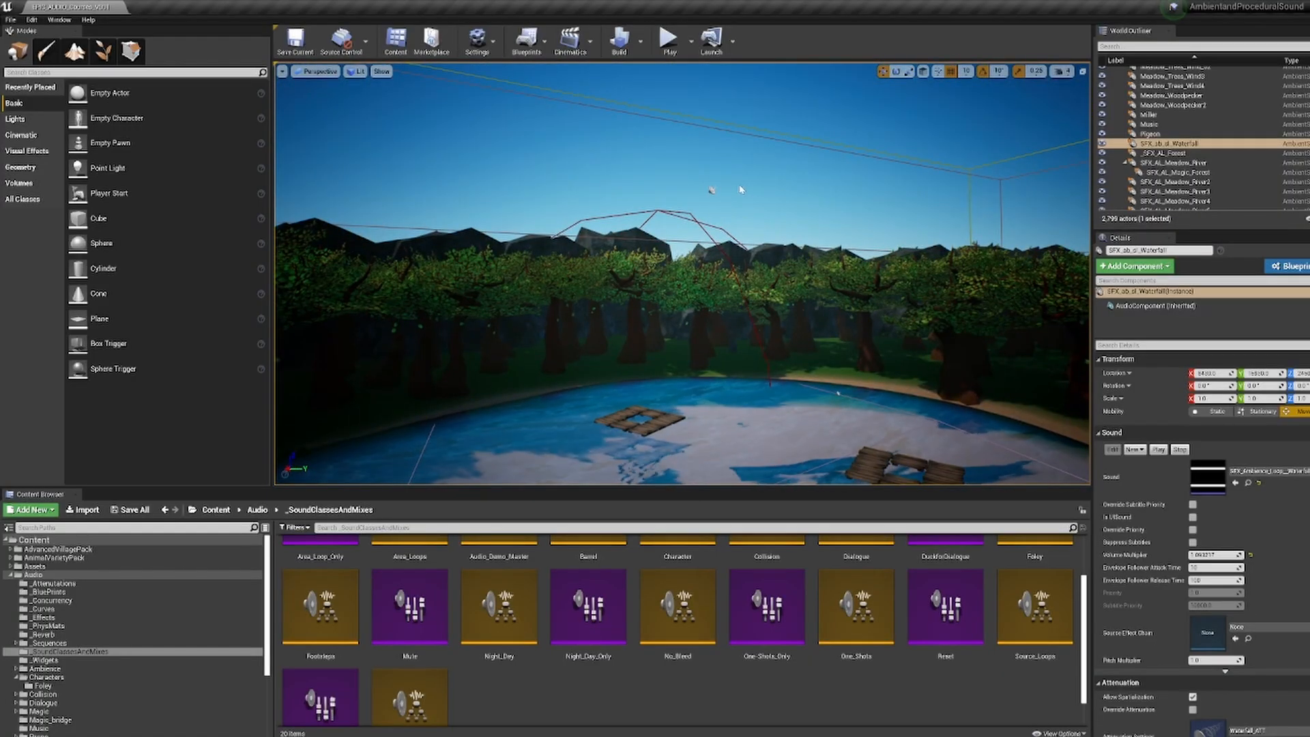
{"action": "left_click", "coordinate": [711, 190]}
{"action": "right_click_drag", "start_coordinate": [712, 189], "coordinate": [713, 311]}
{"action": "left_click", "coordinate": [1159, 449]}
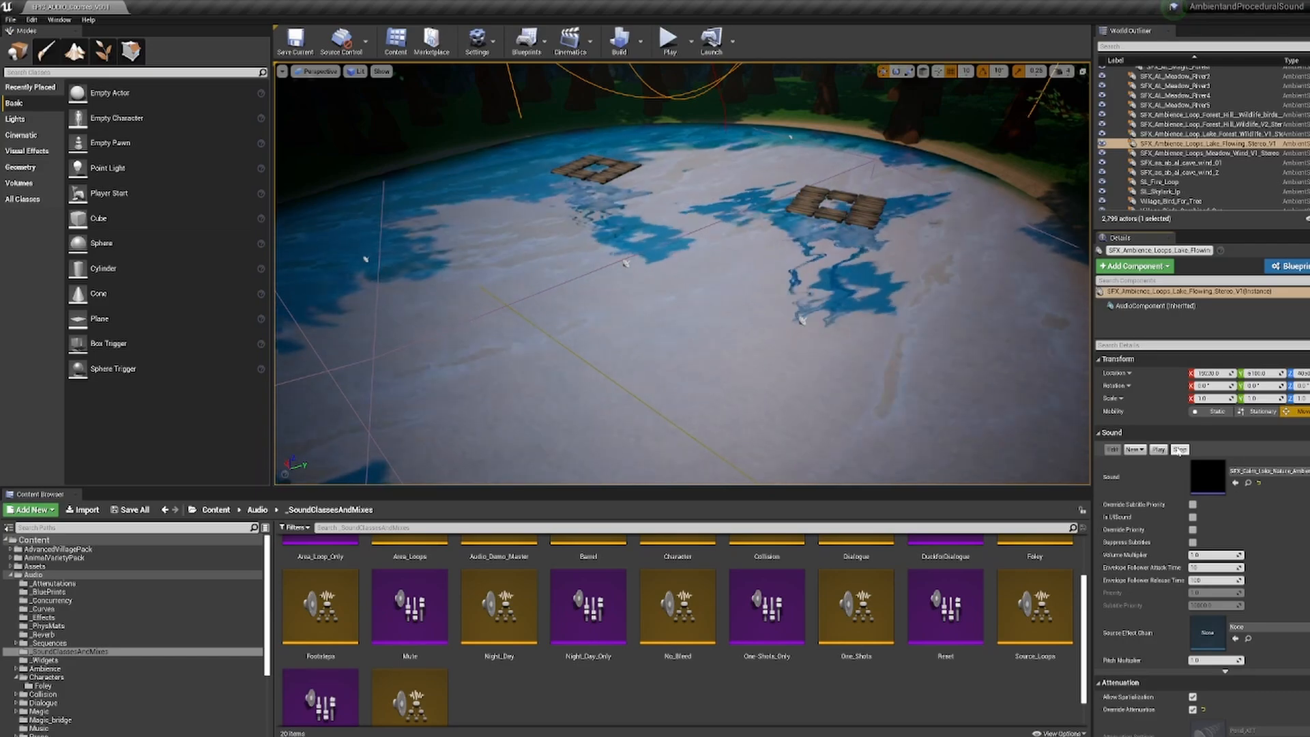
Step: Go to the waterfall by the cliffs and search the level's actors for "water"
{"action": "right_click_drag", "start_coordinate": [901, 382], "coordinate": [407, 205]}
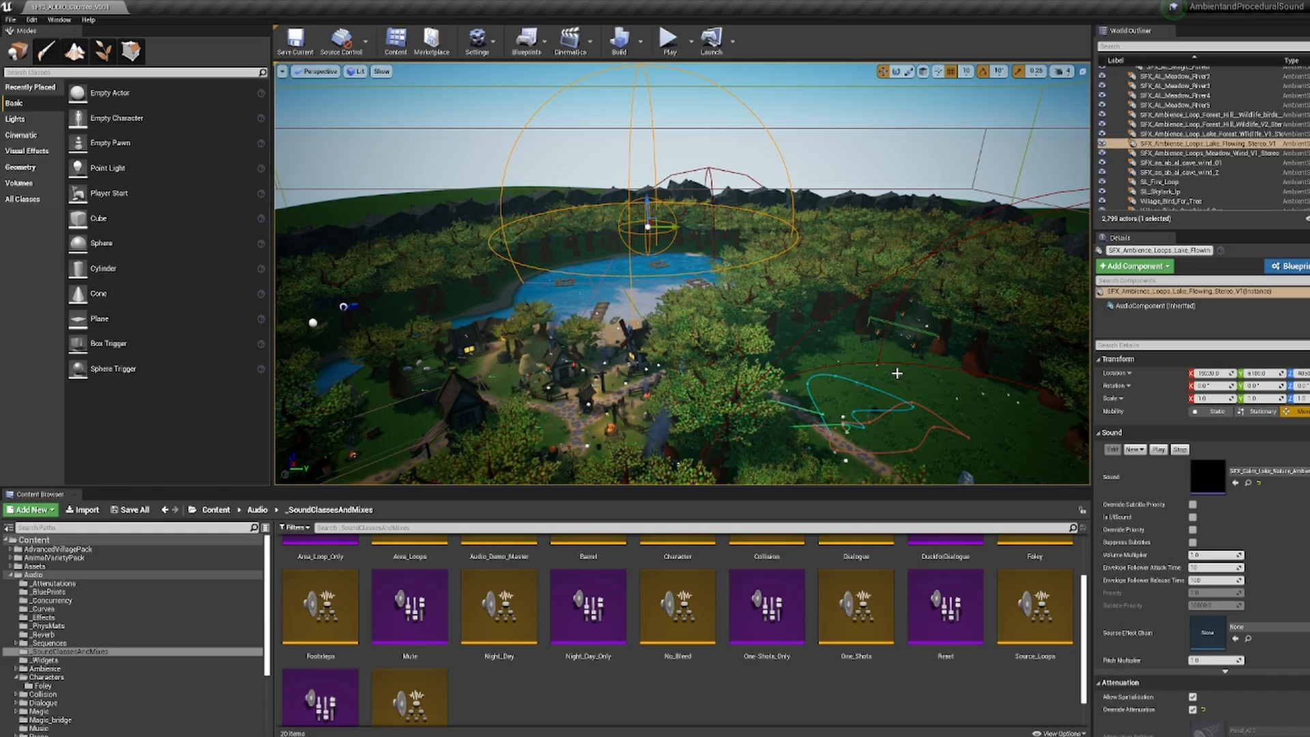
{"action": "right_click_drag", "start_coordinate": [858, 323], "coordinate": [922, 352]}
{"action": "key", "text": "w"}
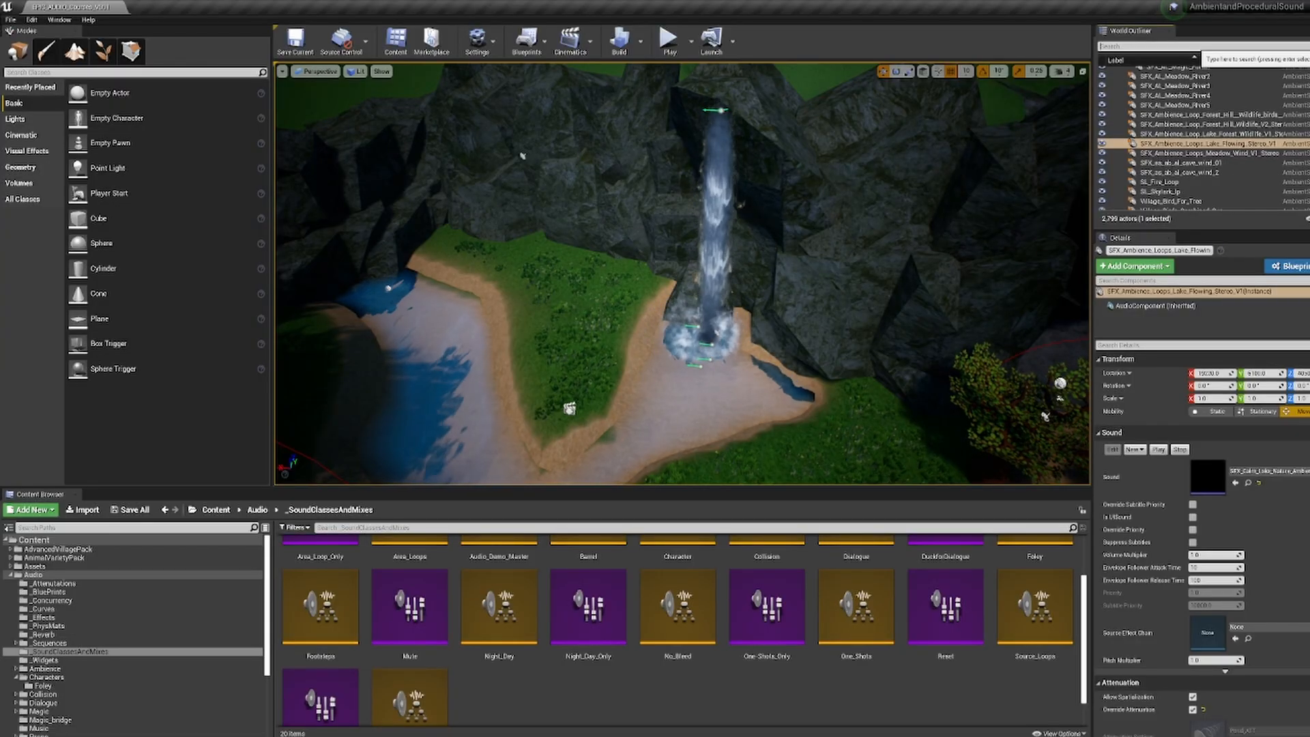
{"action": "left_click", "coordinate": [1194, 46]}
{"action": "type", "text": "water"}
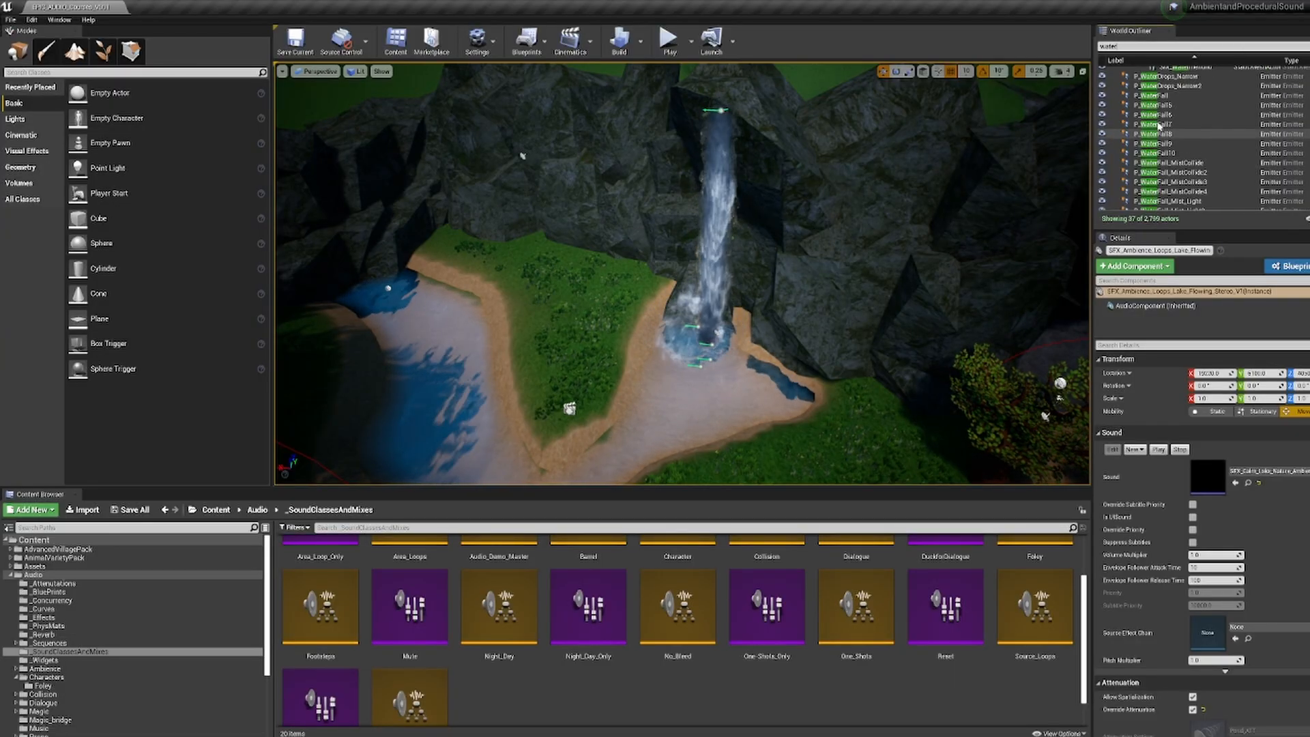
{"action": "scroll", "coordinate": [1158, 125], "scroll_direction": "down", "scroll_amount": 2}
{"action": "scroll", "coordinate": [1158, 149], "scroll_direction": "up", "scroll_amount": 5}
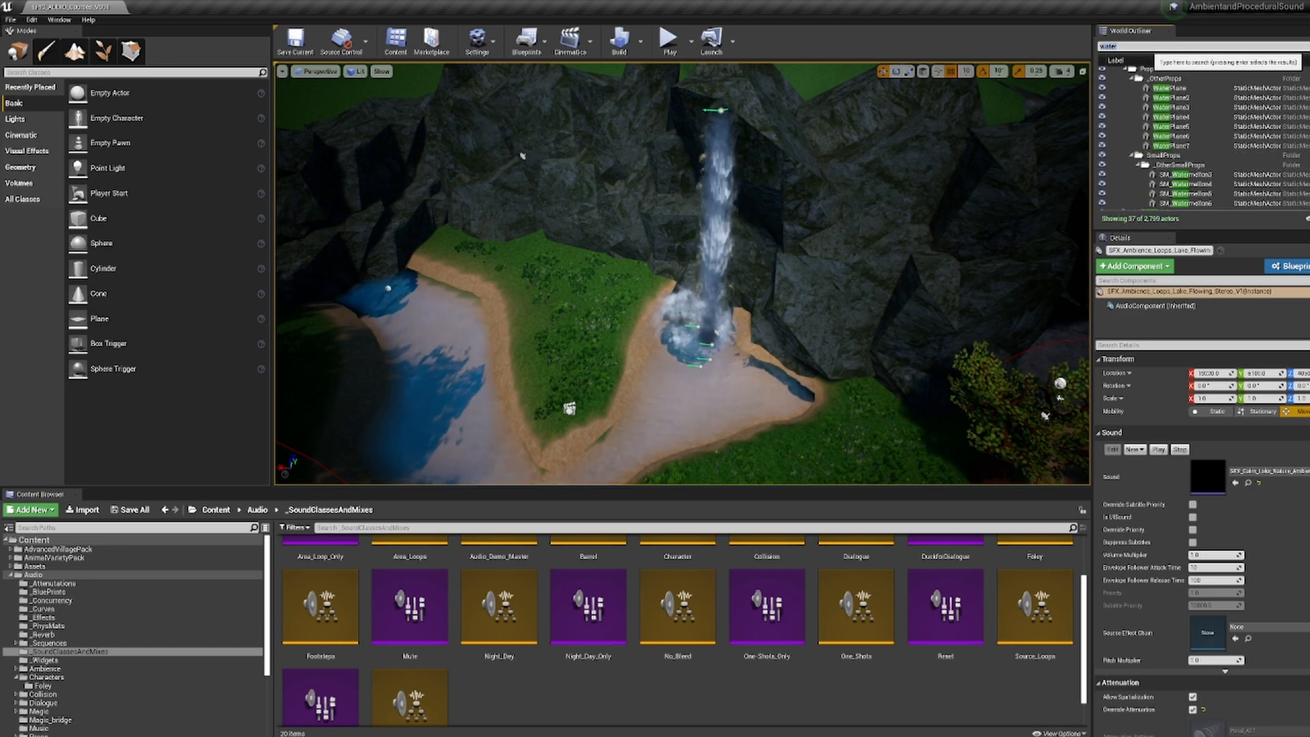
Step: Filter the level's actors by "sfx" and select the SFX_ab_al_Waterfall ambient sound to view its attenuation range
{"action": "type", "text": "sfx"}
{"action": "left_click", "coordinate": [1189, 148]}
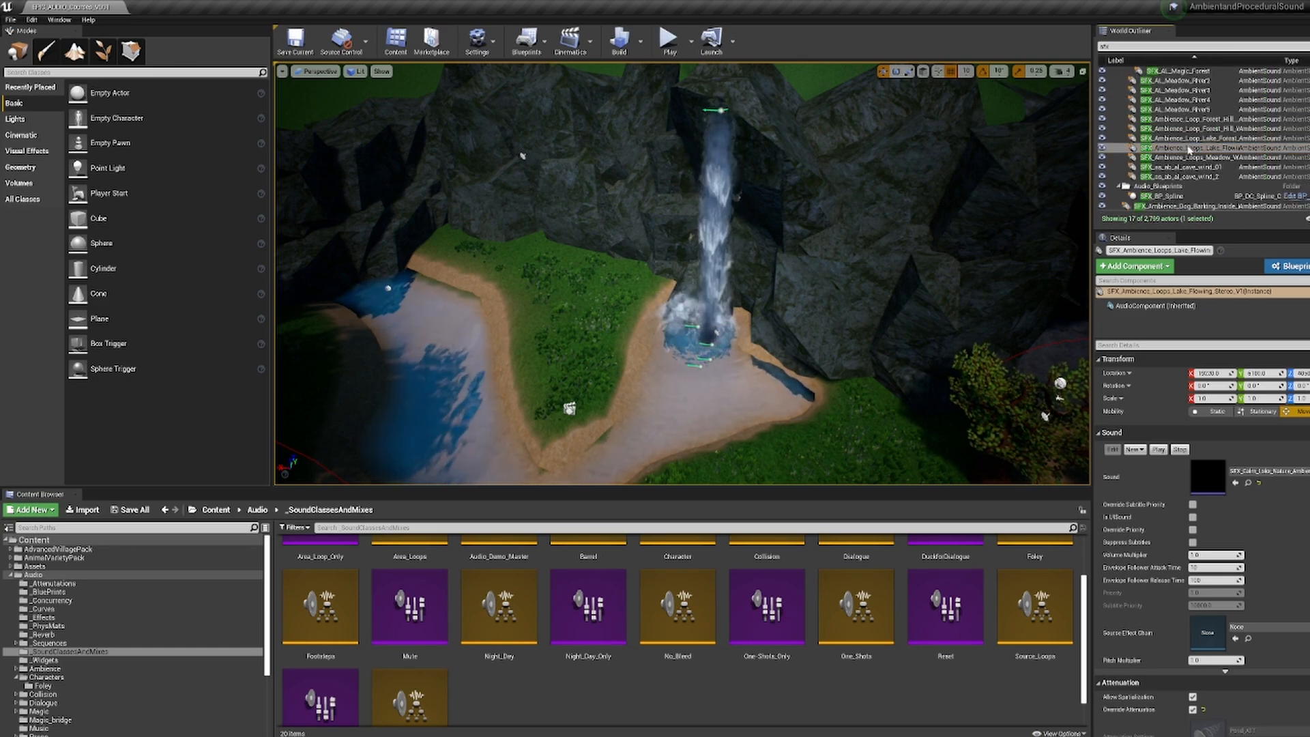
{"action": "scroll", "coordinate": [1199, 92], "scroll_direction": "up", "scroll_amount": 3}
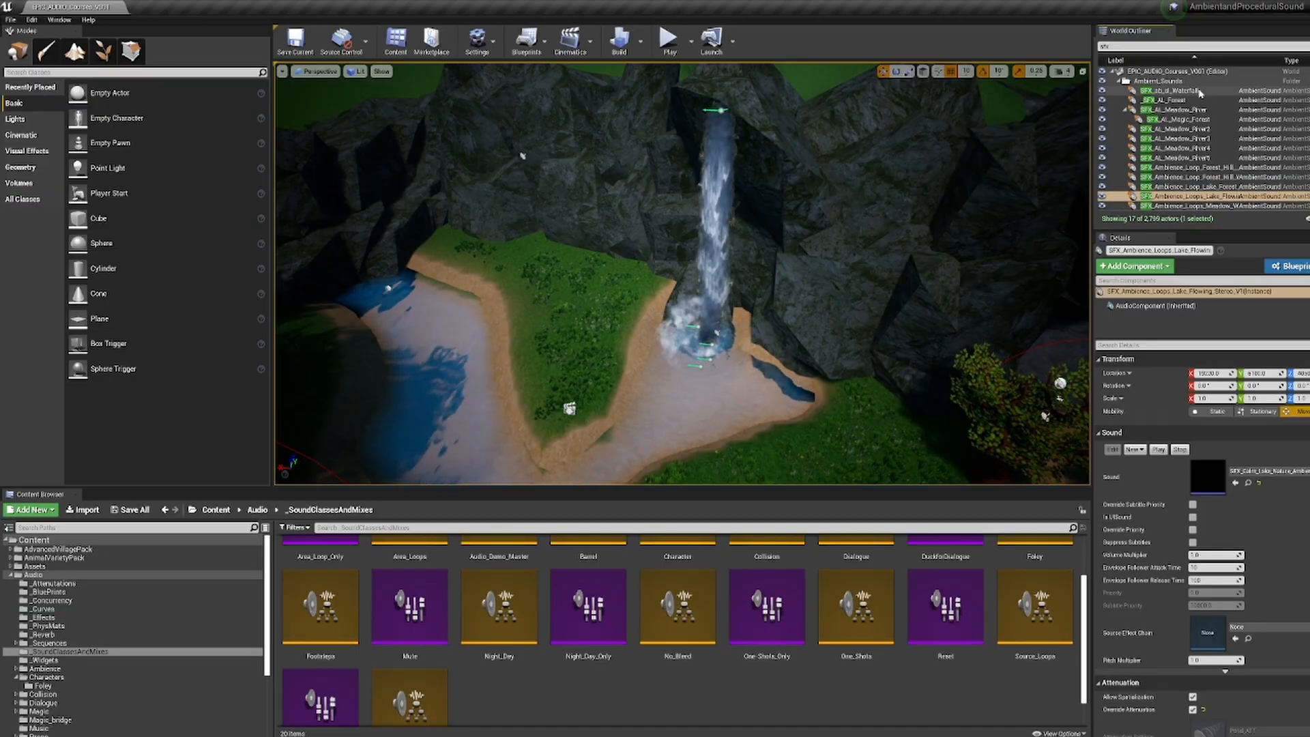
{"action": "left_click", "coordinate": [1194, 91]}
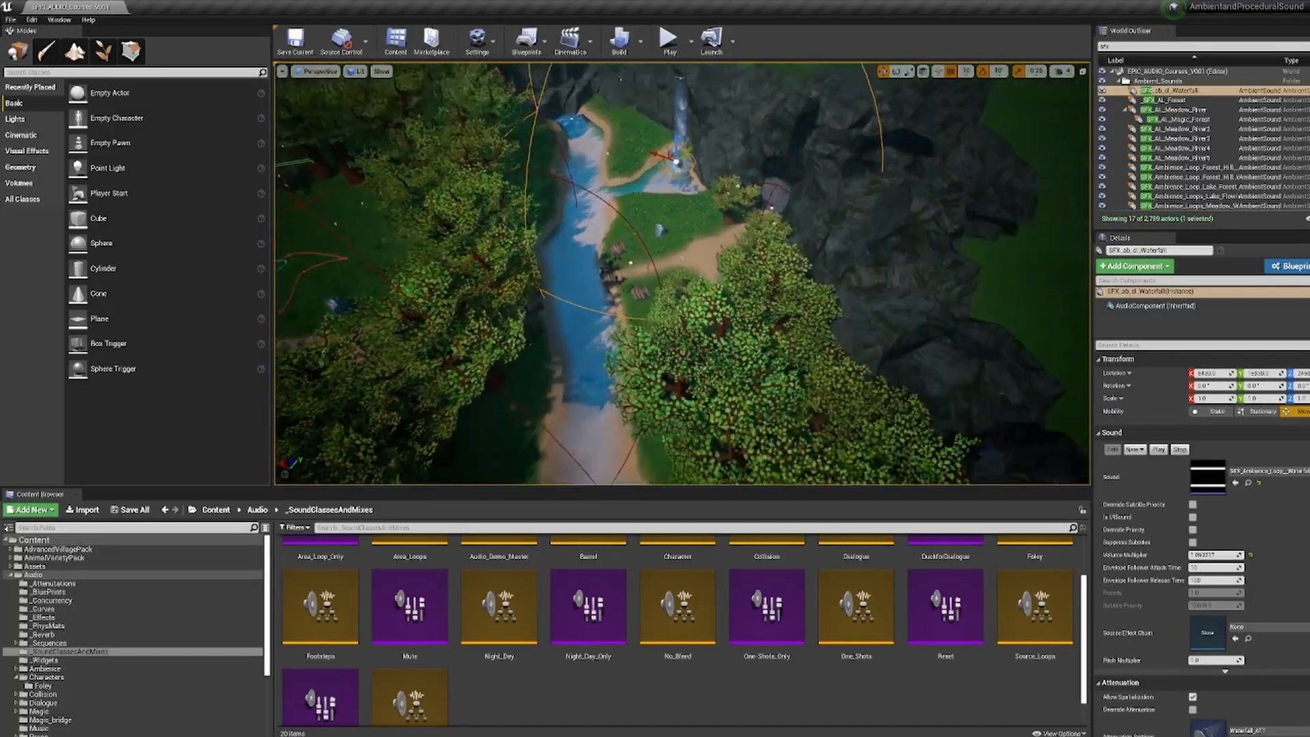
{"action": "right_click_drag", "start_coordinate": [683, 273], "coordinate": [587, 261]}
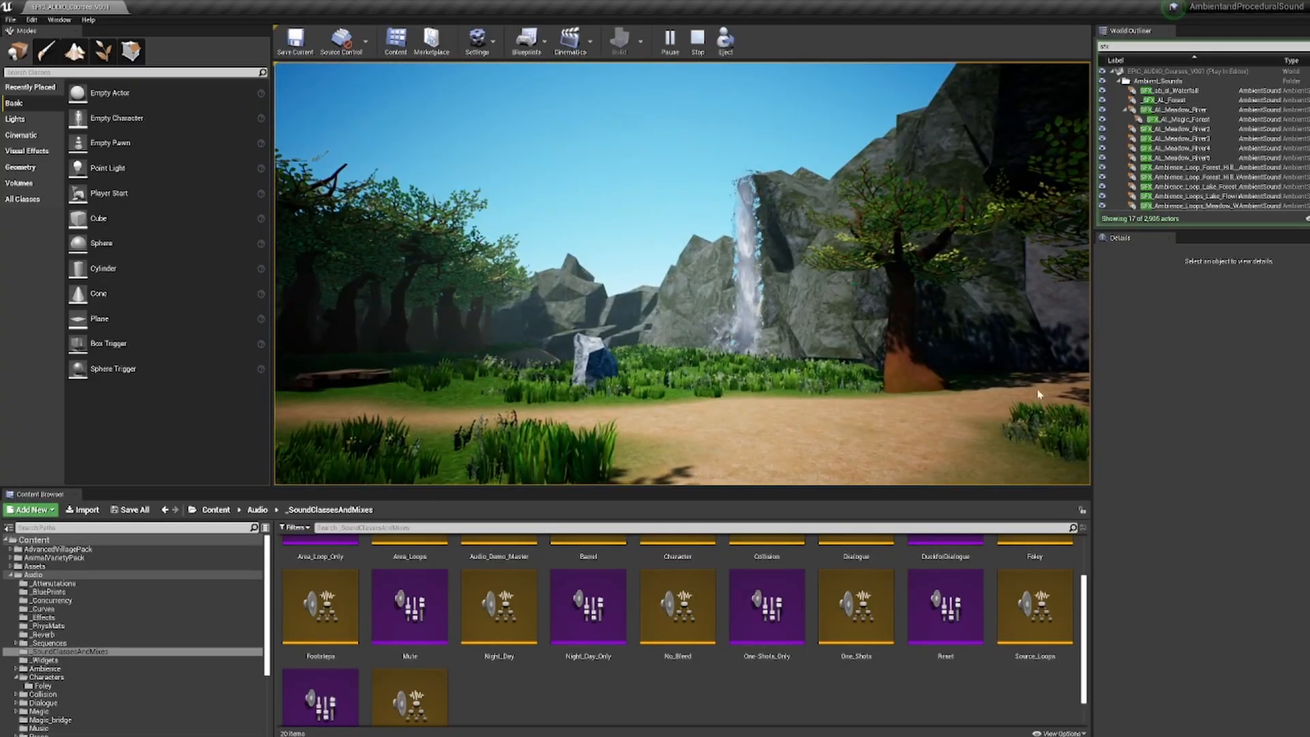
Step: Stop the running play session, start a new one in the village, and tour the houses to hear the ambience
{"action": "key", "text": "Escape"}
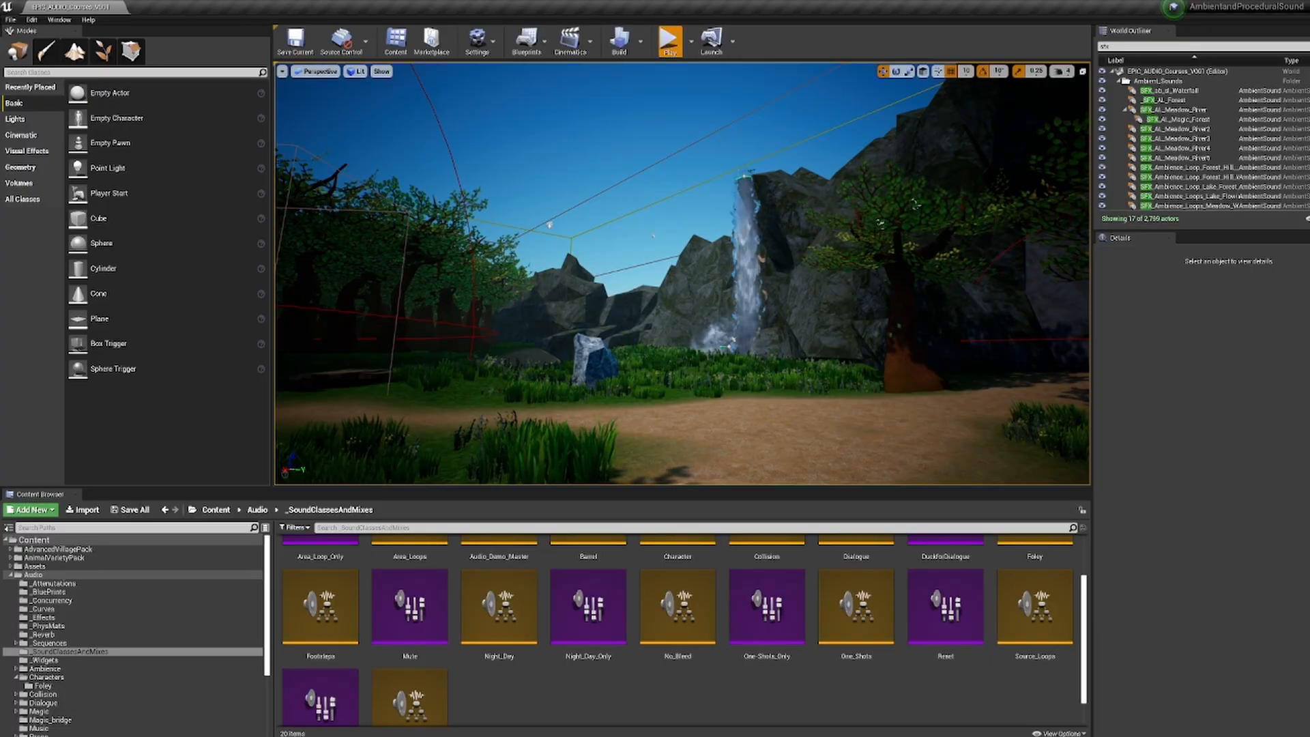
{"action": "key", "text": "w"}
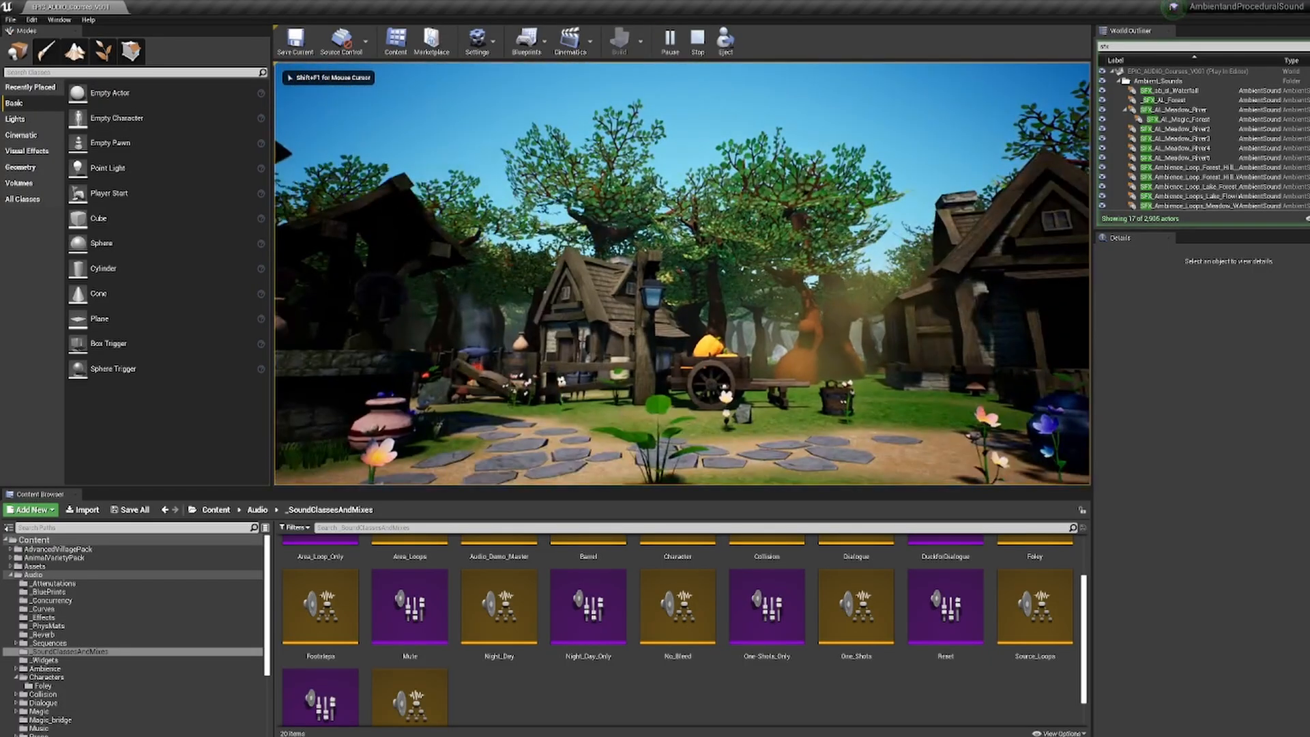
{"action": "key", "text": "d"}
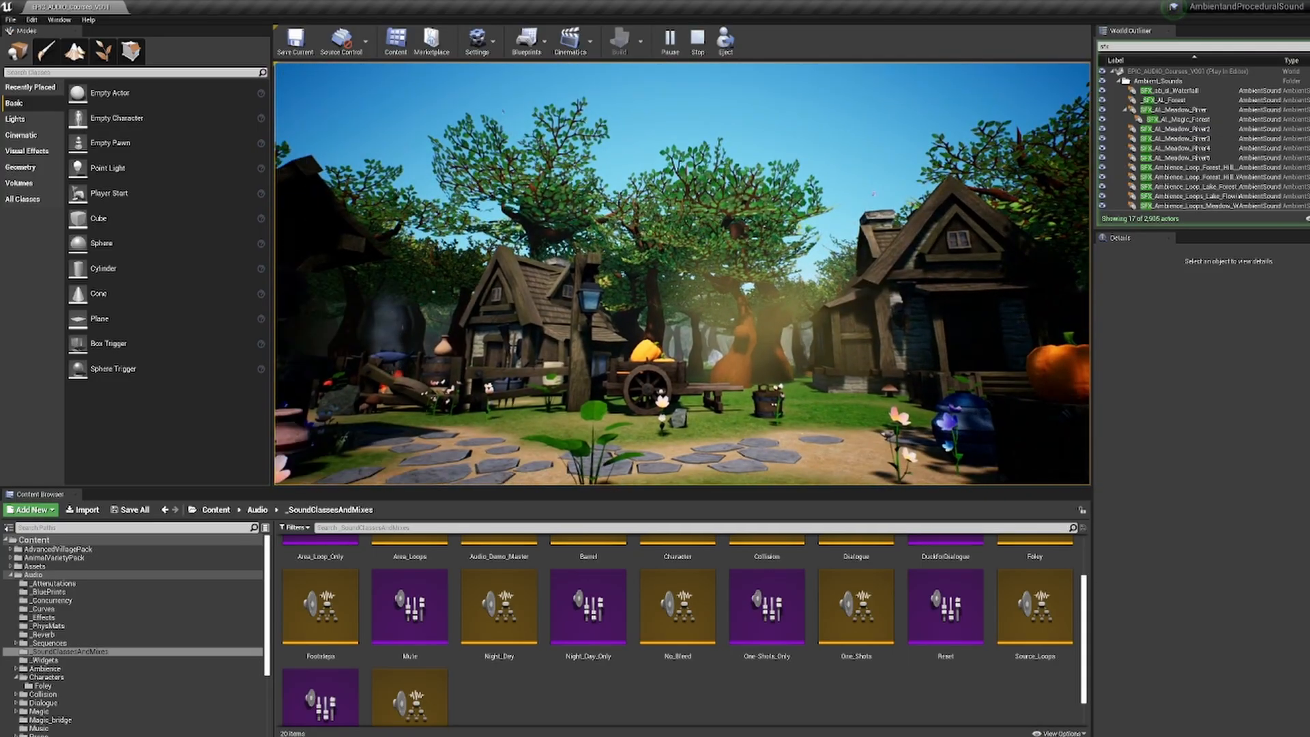
{"action": "key", "text": "w"}
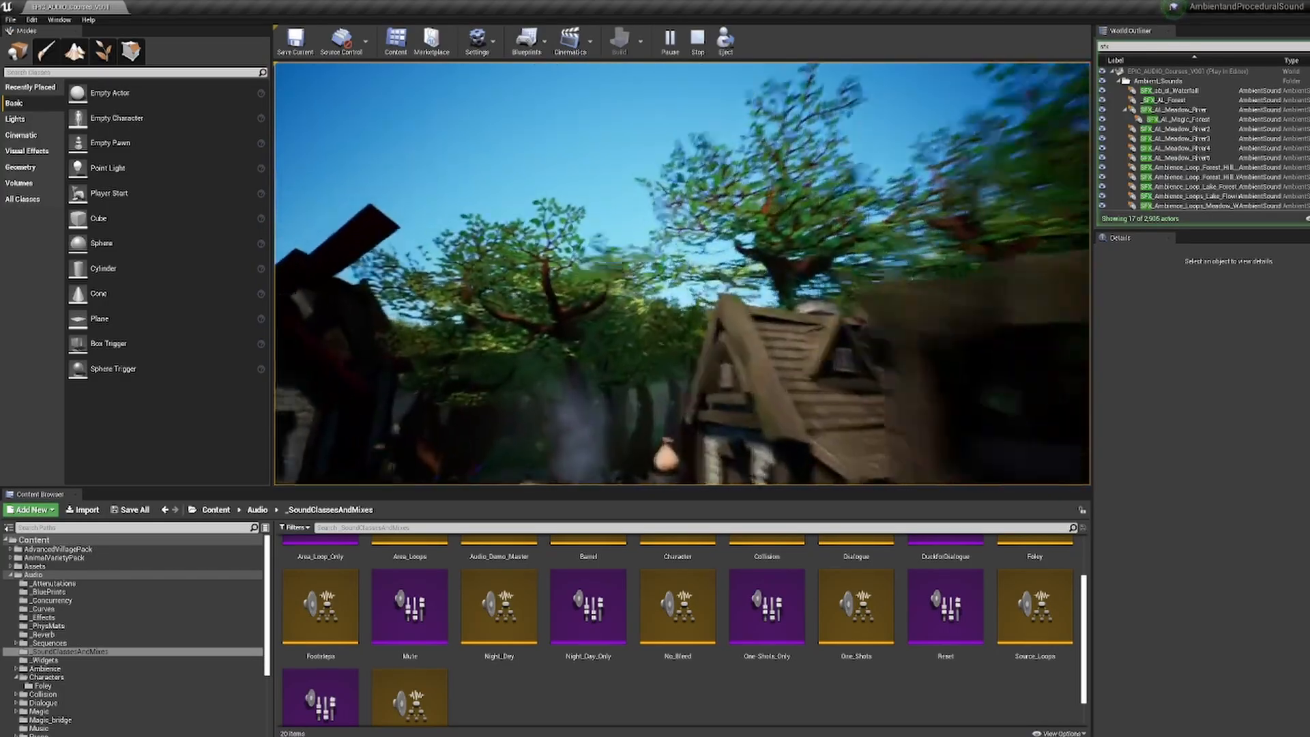
{"action": "key", "text": "w"}
{"action": "key", "text": "s"}
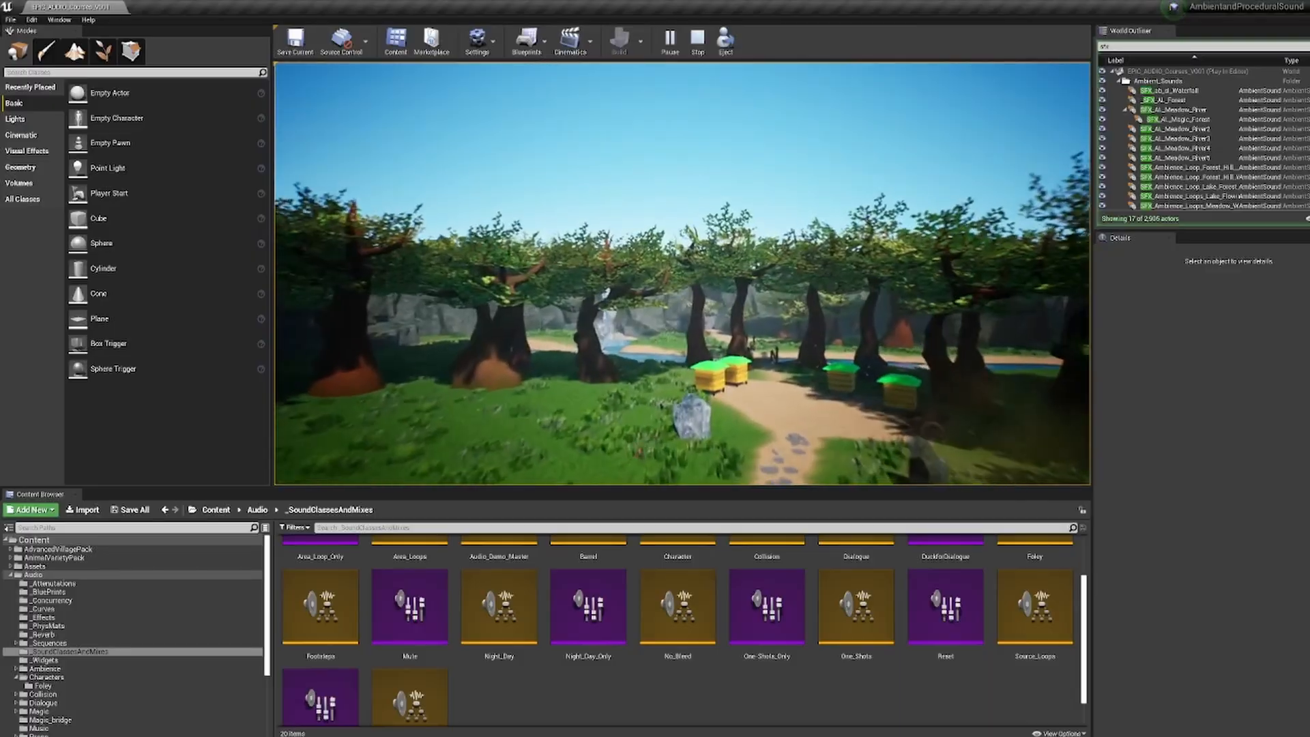
Step: Travel past the beehives and the waterfall to the cave entrance in the cliffs
{"action": "key", "text": "w"}
{"action": "key", "text": "w"}
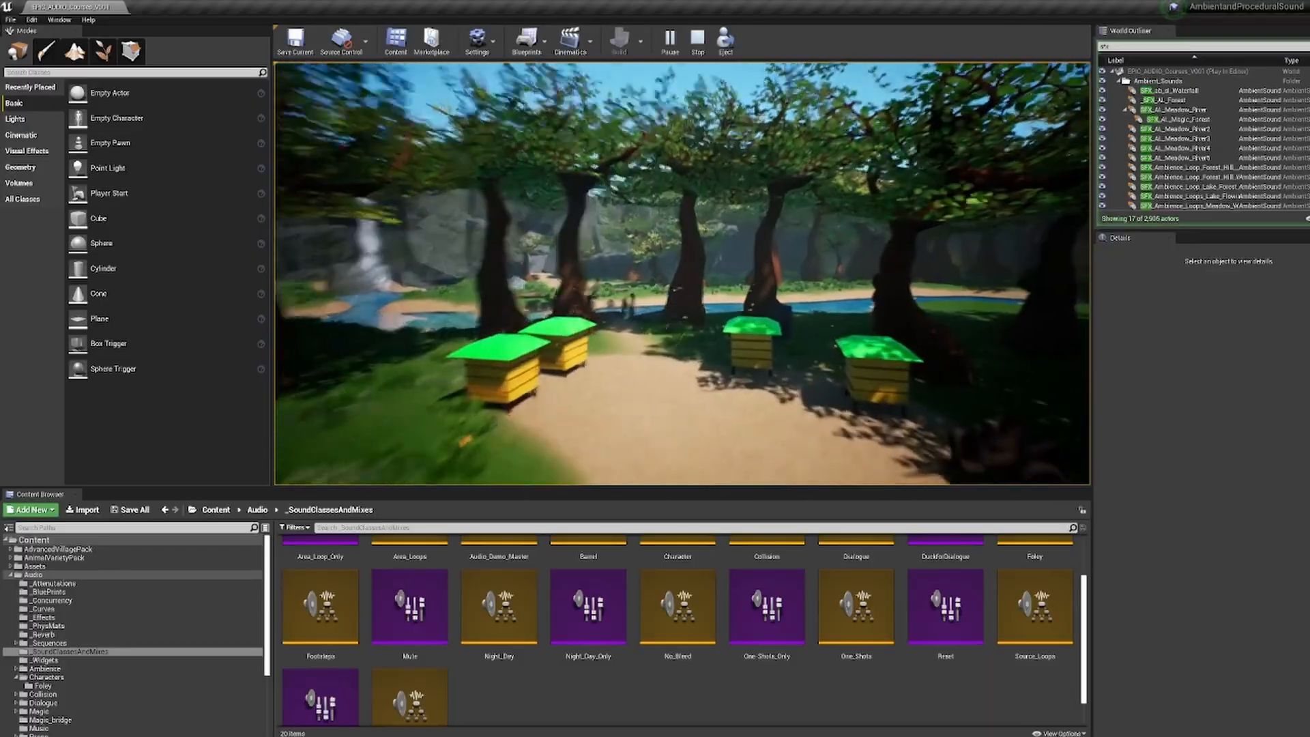
{"action": "key", "text": "w"}
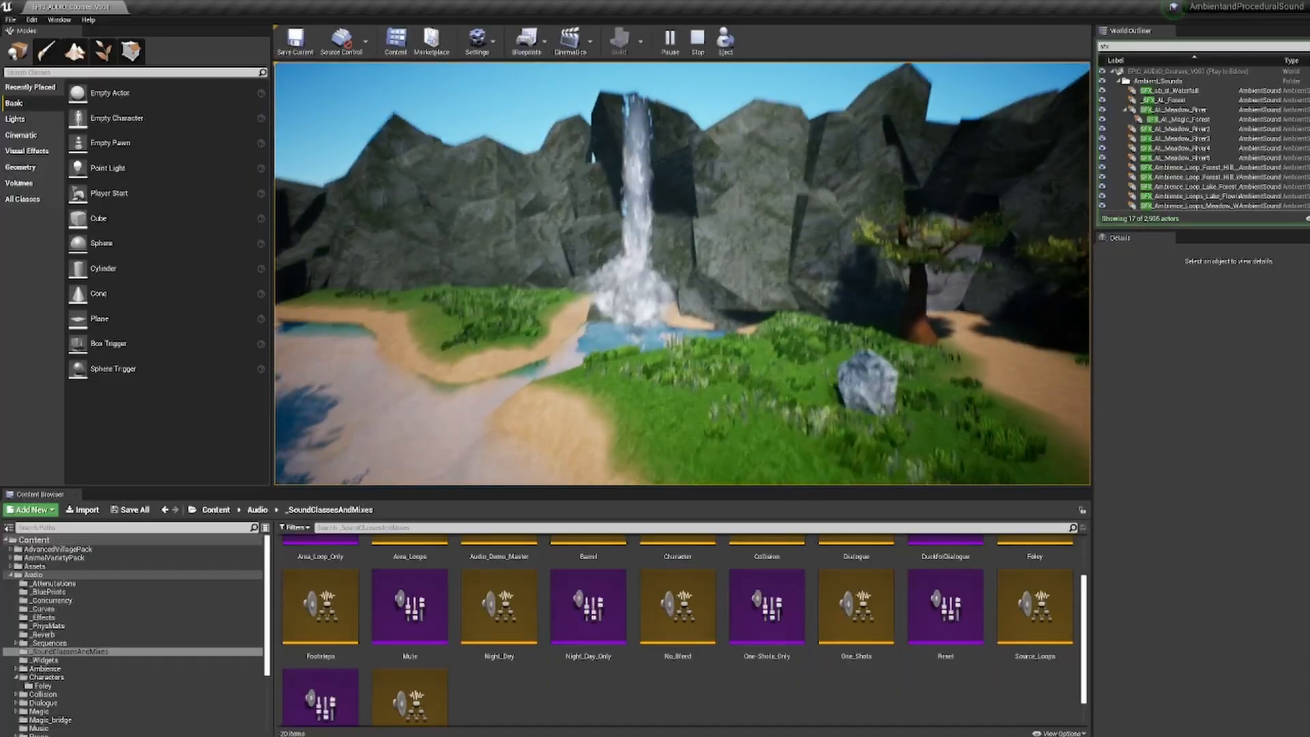
{"action": "key", "text": "w"}
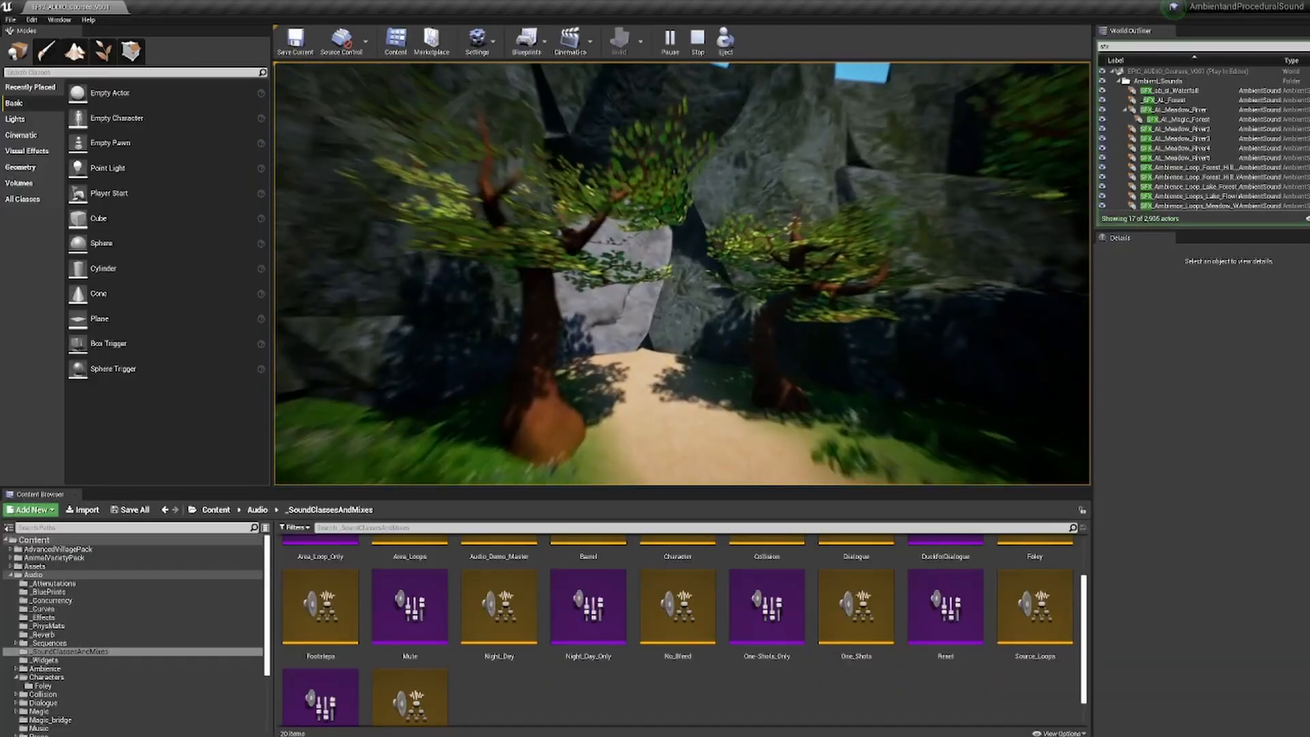
{"action": "key", "text": "w"}
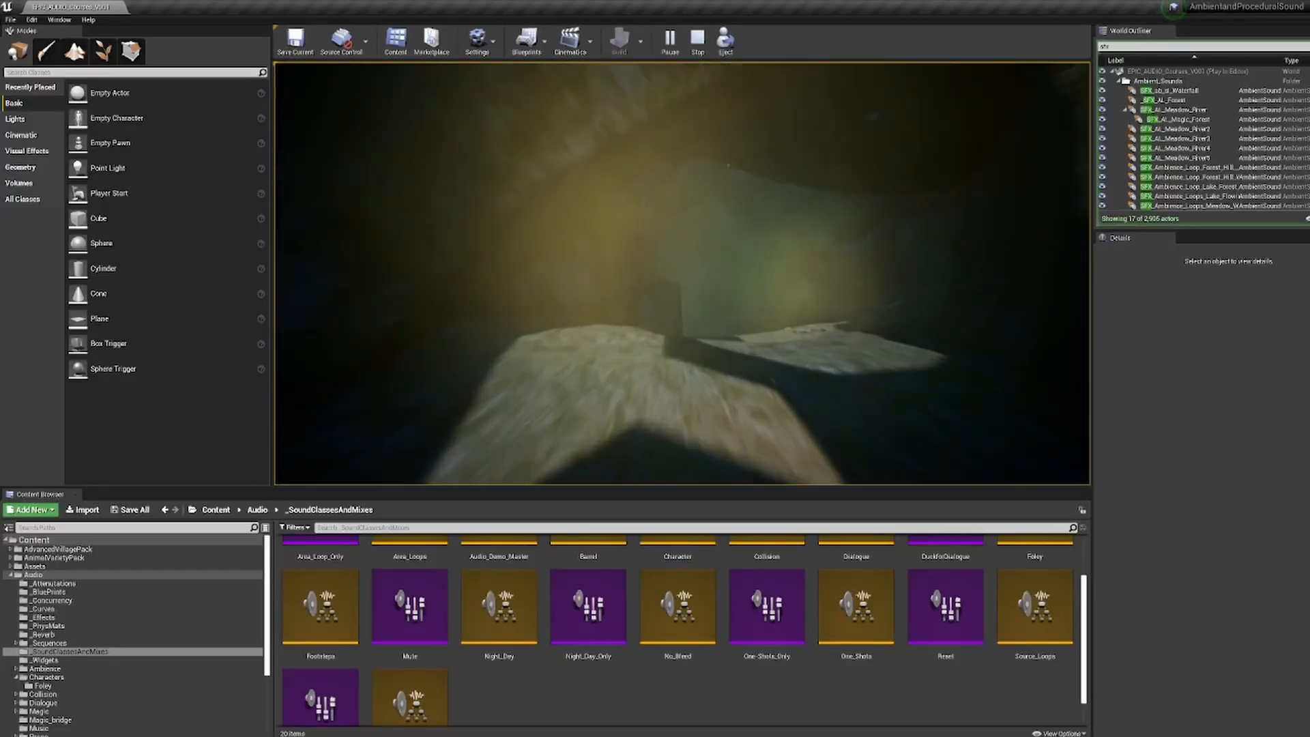
Step: Go through the dark cave passage to the gateway of the torch-lit cavern
{"action": "key", "text": "w"}
{"action": "key", "text": "w"}
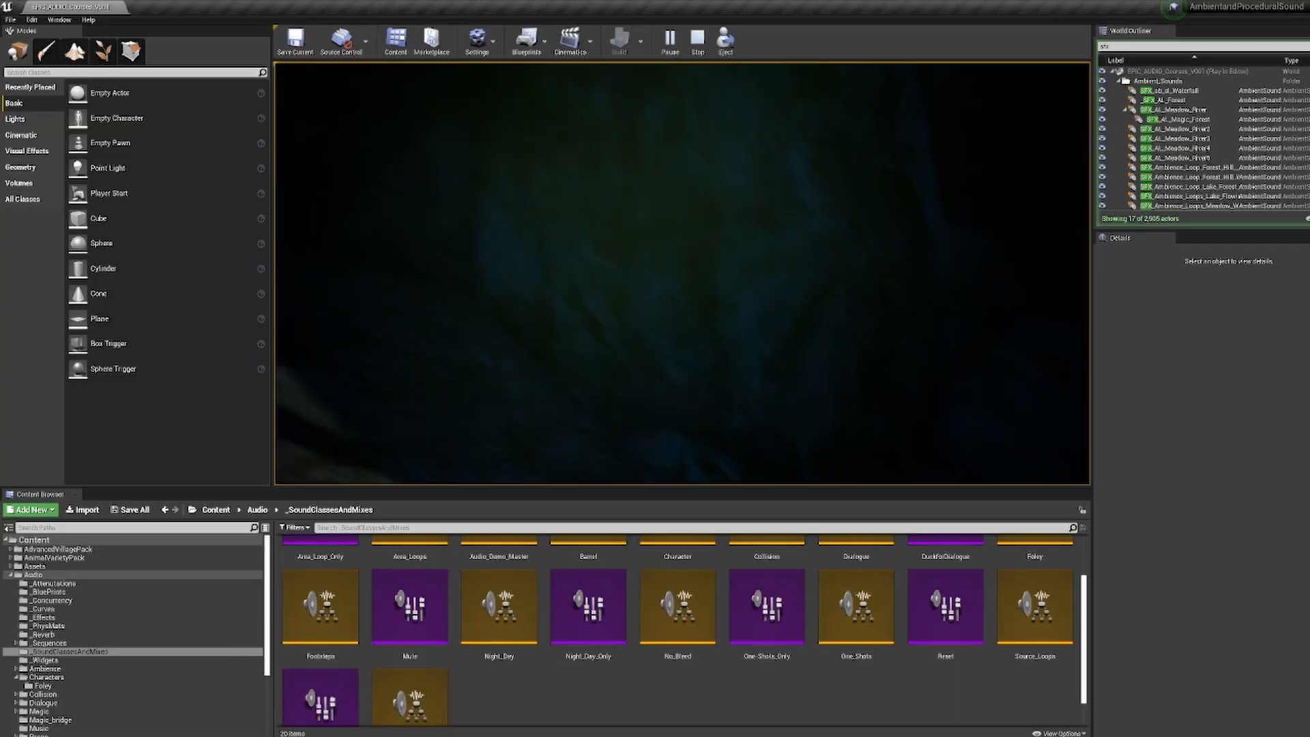
{"action": "key", "text": "w"}
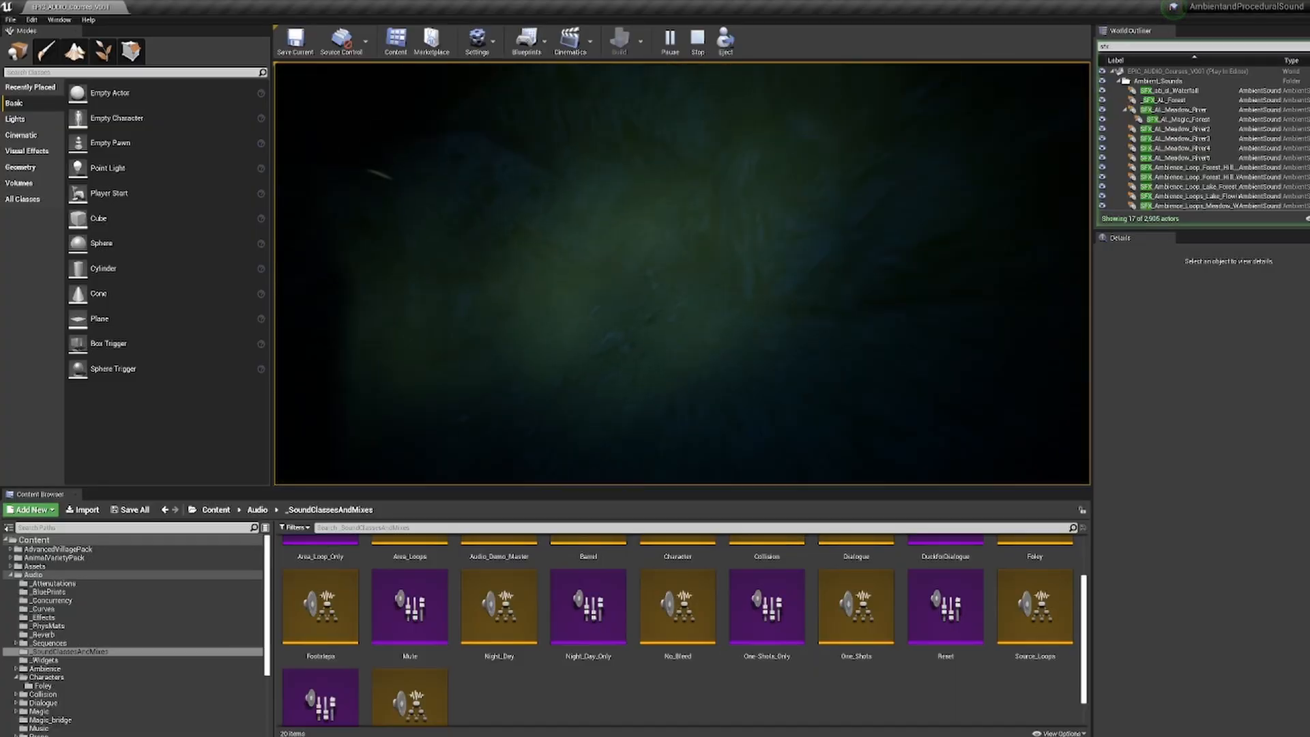
{"action": "key", "text": "w"}
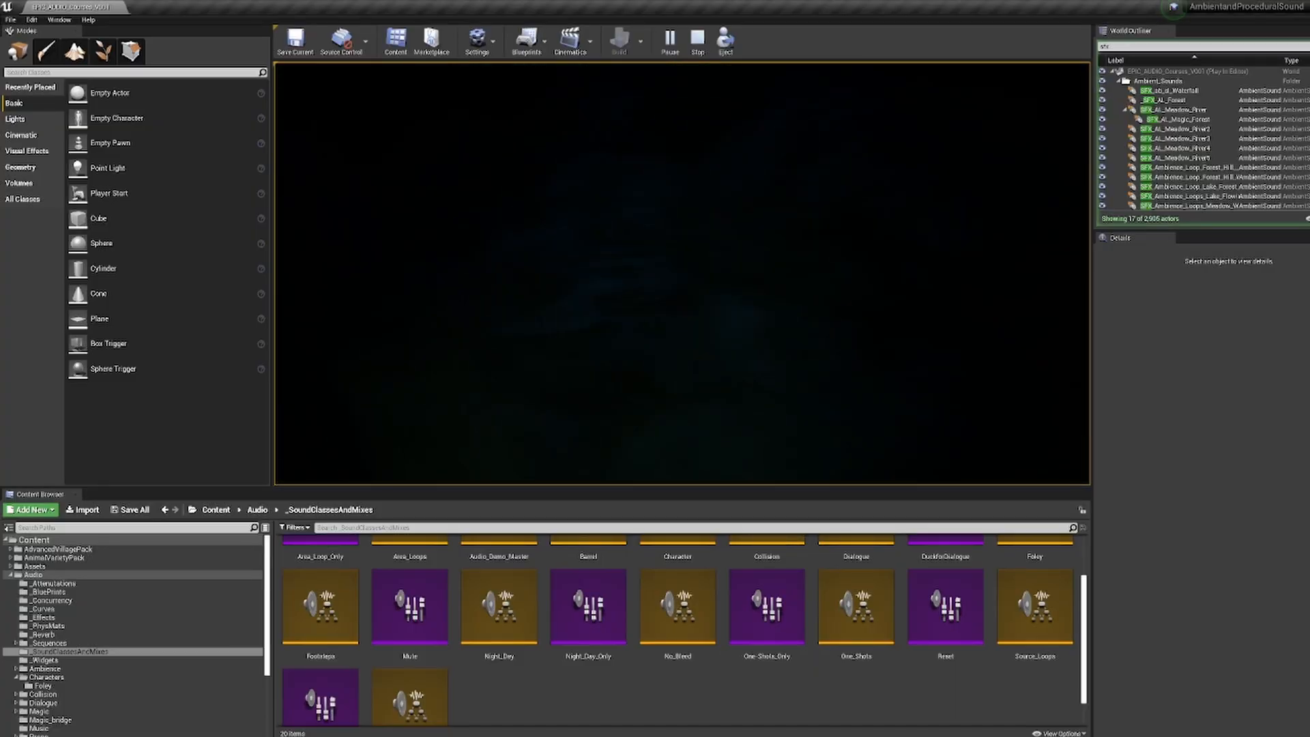
{"action": "key", "text": "w"}
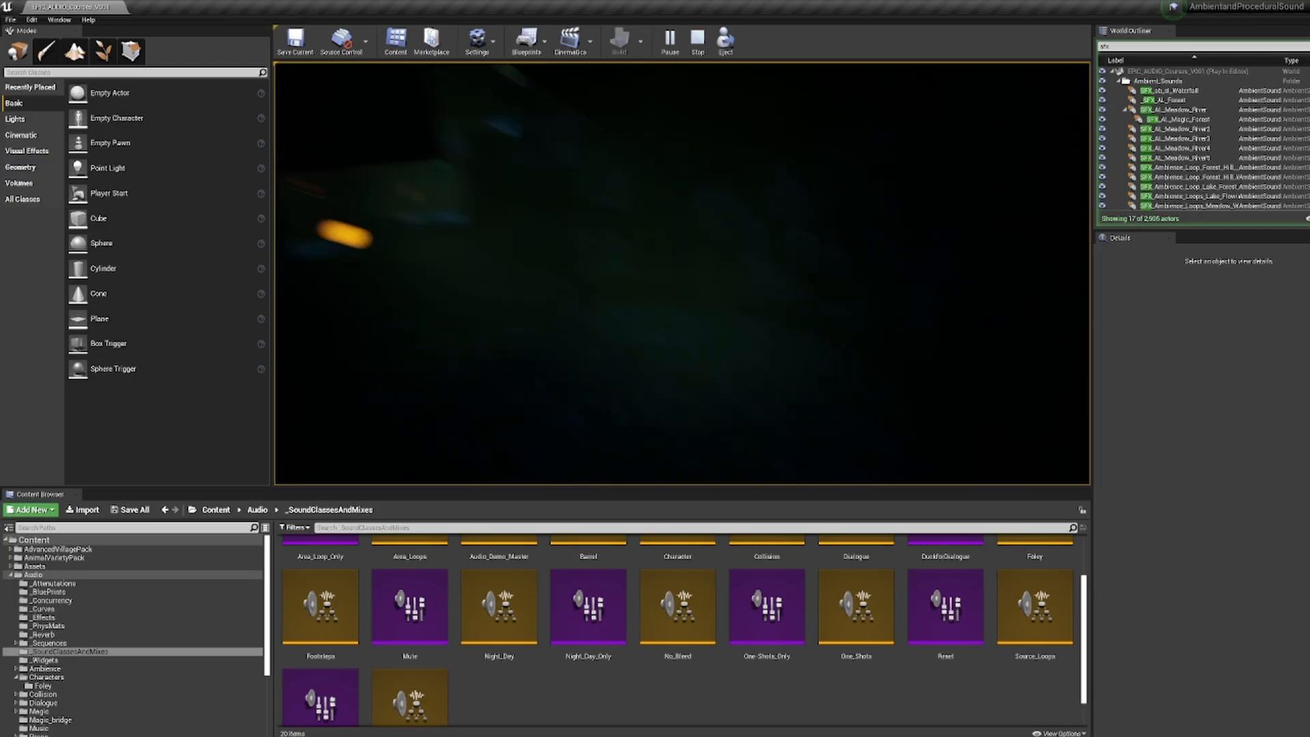
{"action": "key", "text": "w"}
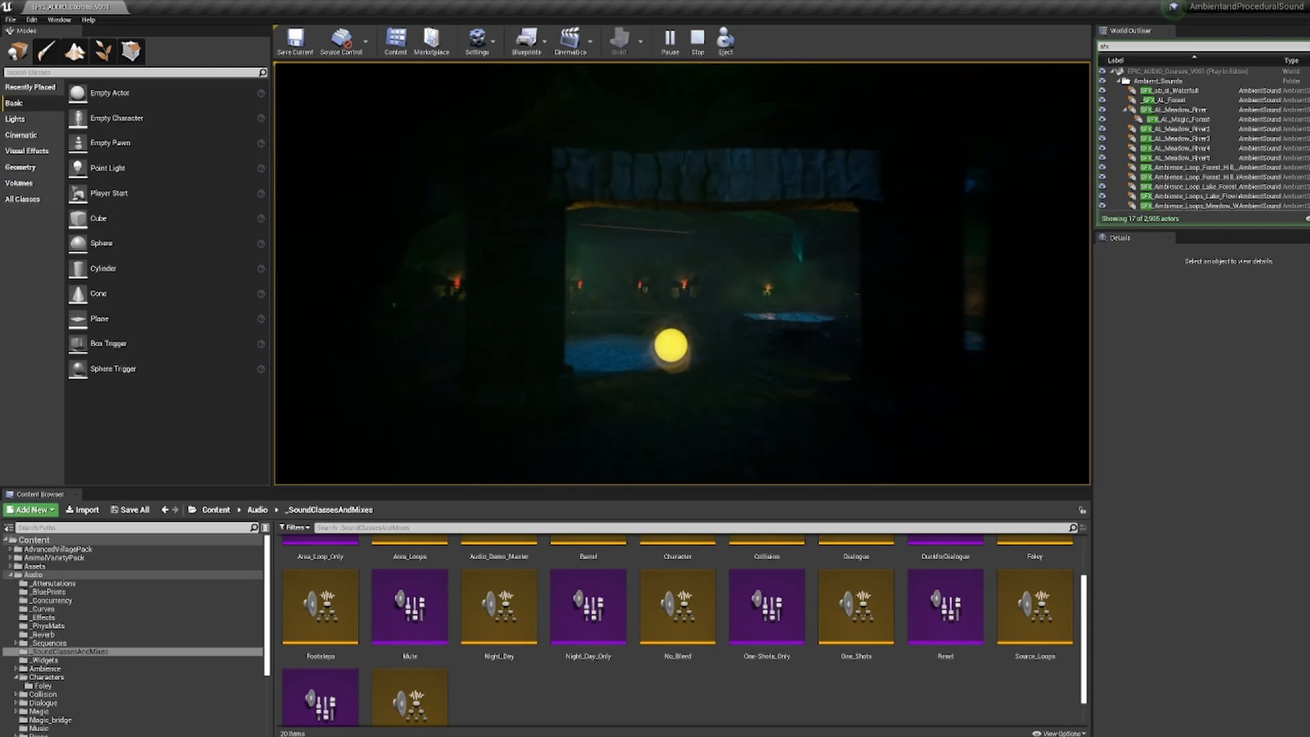
Step: Explore the torch-lit cavern, its pools and dripping water to audition the cave ambience
{"action": "key", "text": "w"}
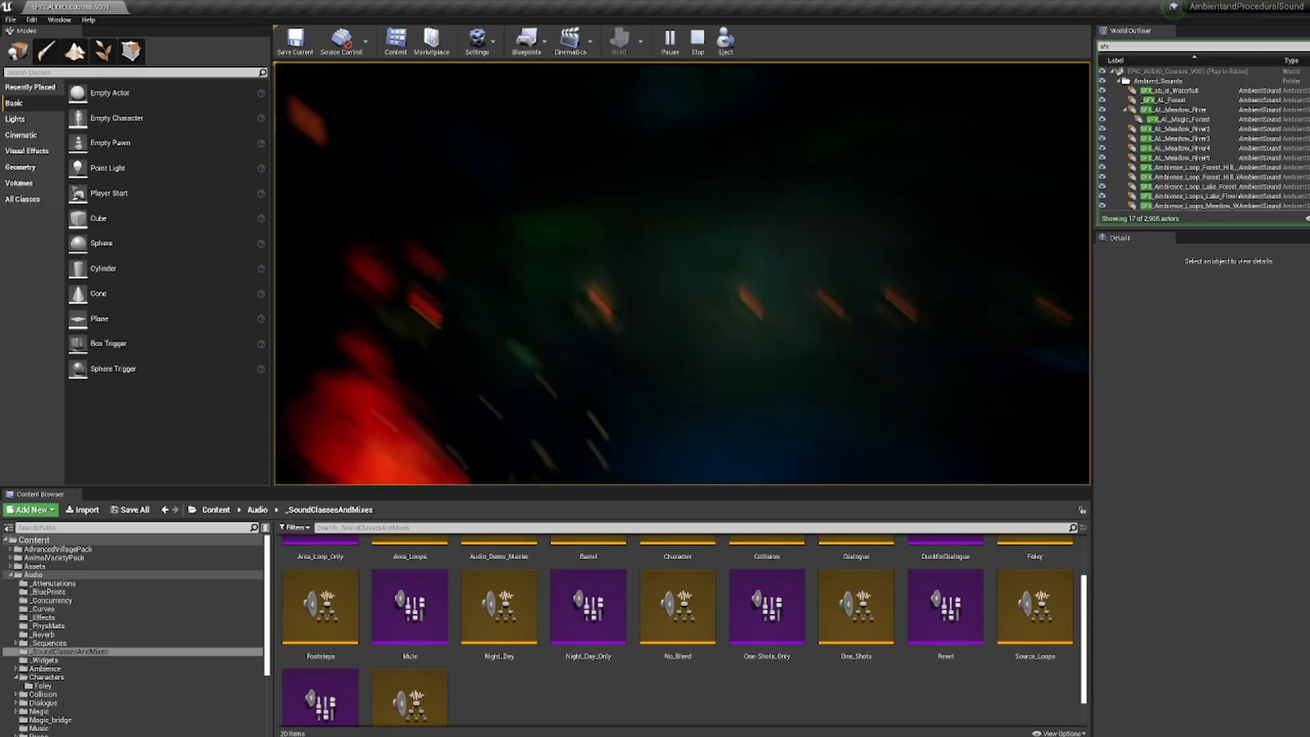
{"action": "key", "text": "w"}
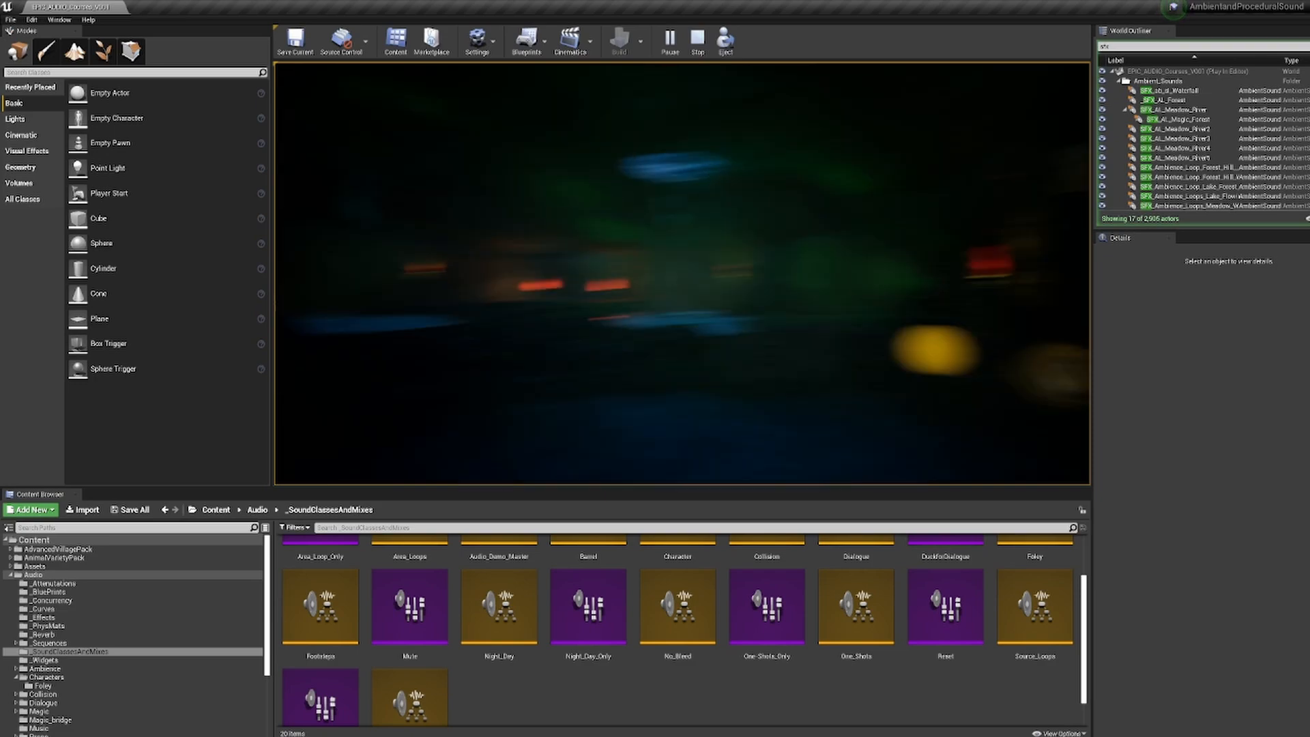
{"action": "key", "text": "w"}
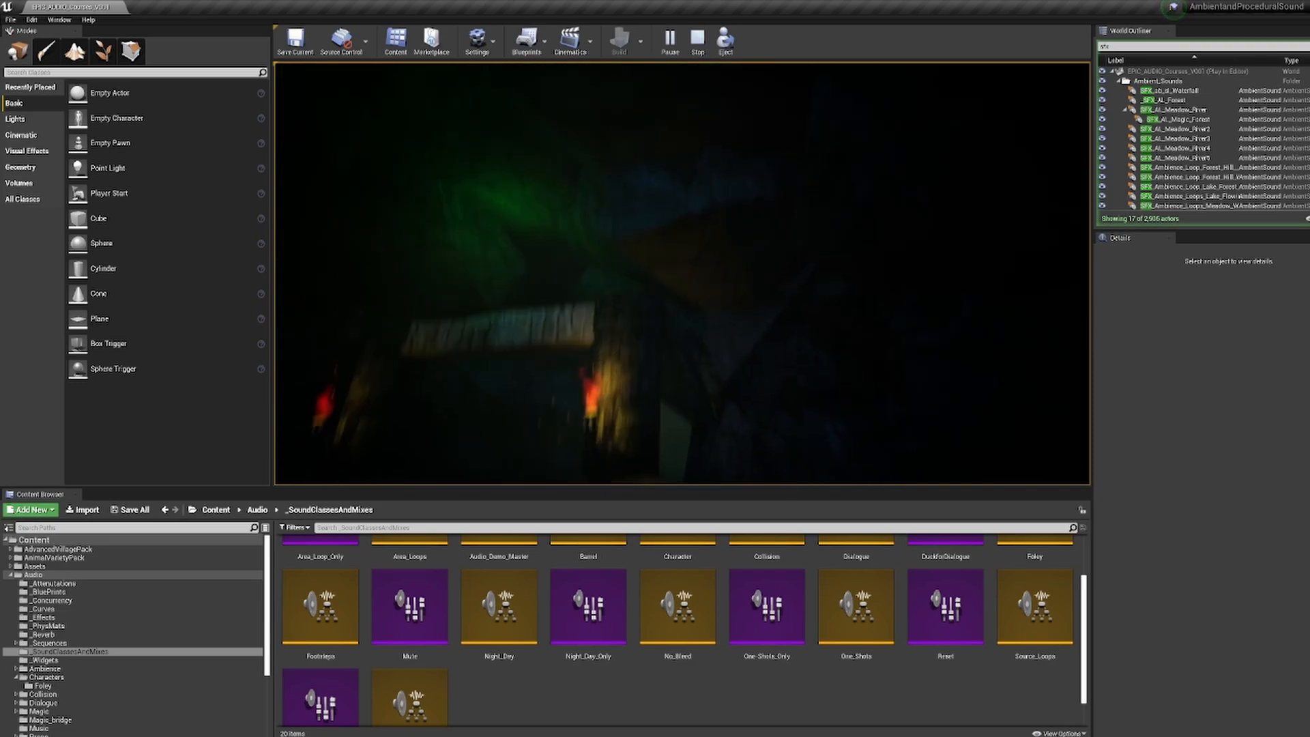
{"action": "key", "text": "w"}
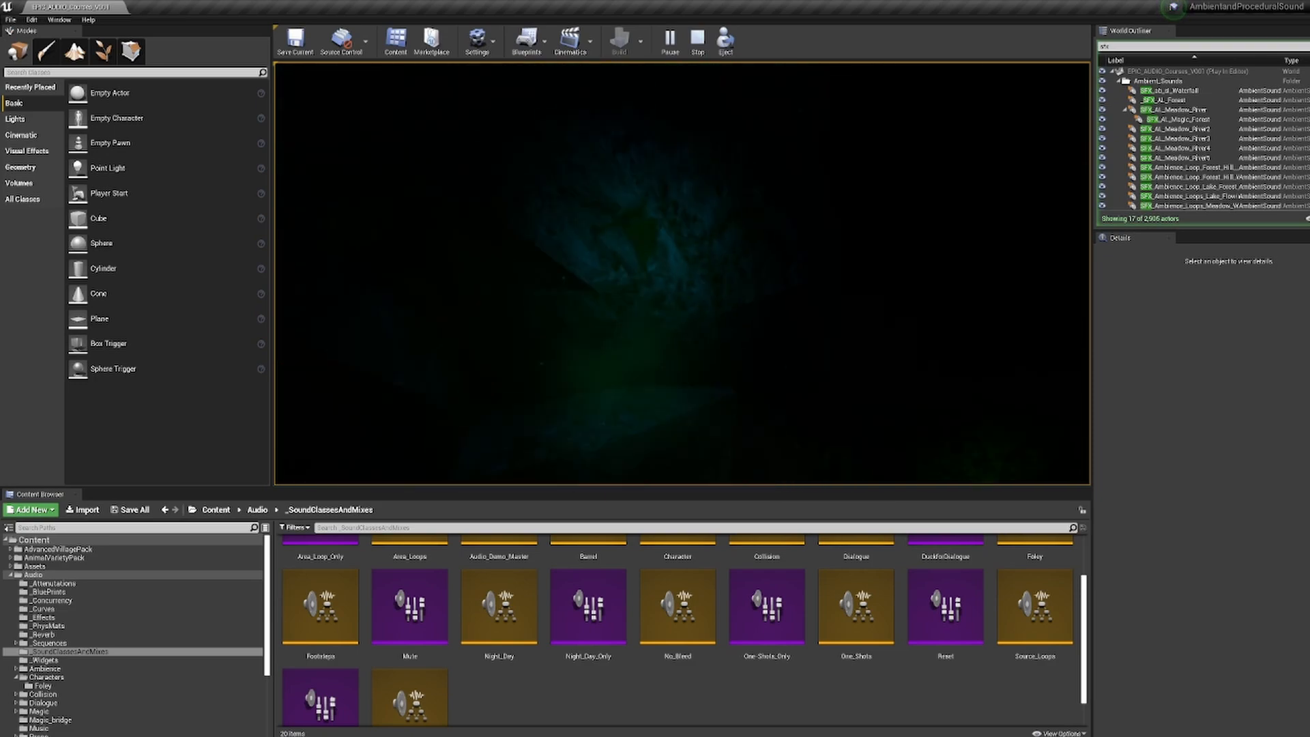
{"action": "key", "text": "w"}
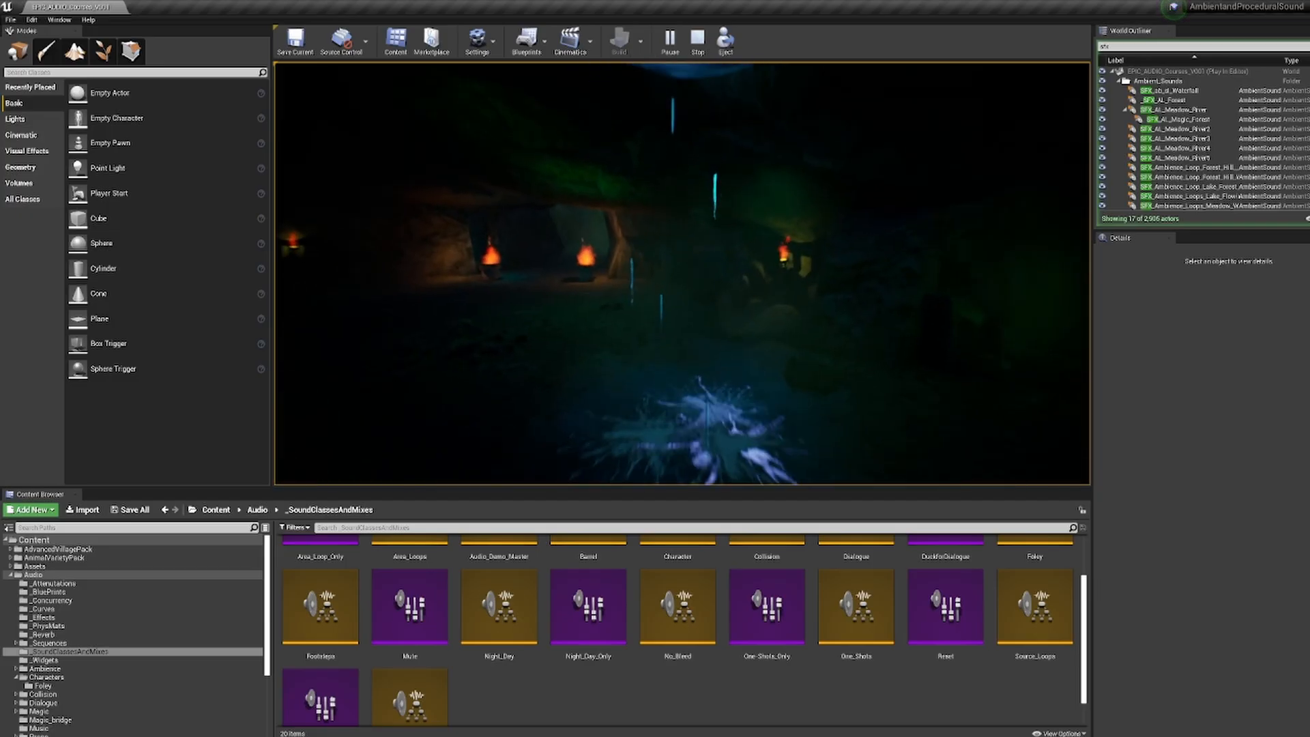
{"action": "key", "text": "w"}
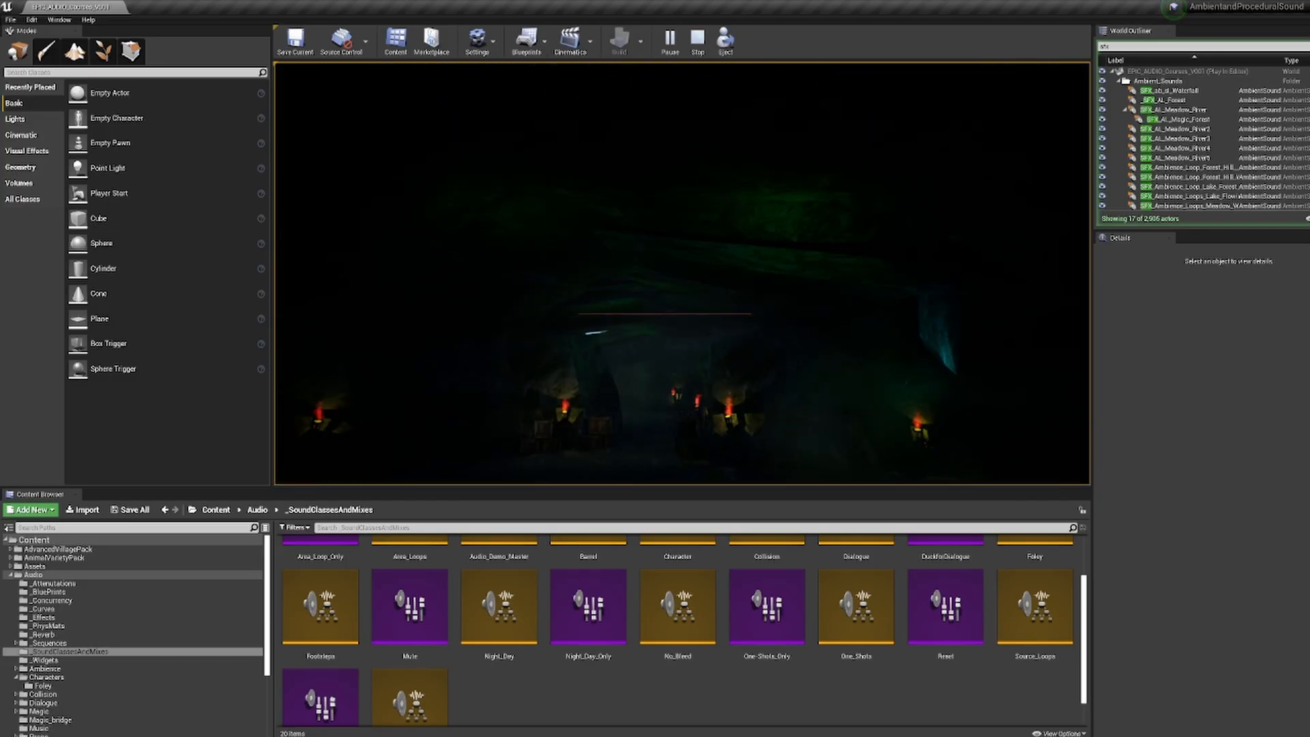
{"action": "key", "text": "w"}
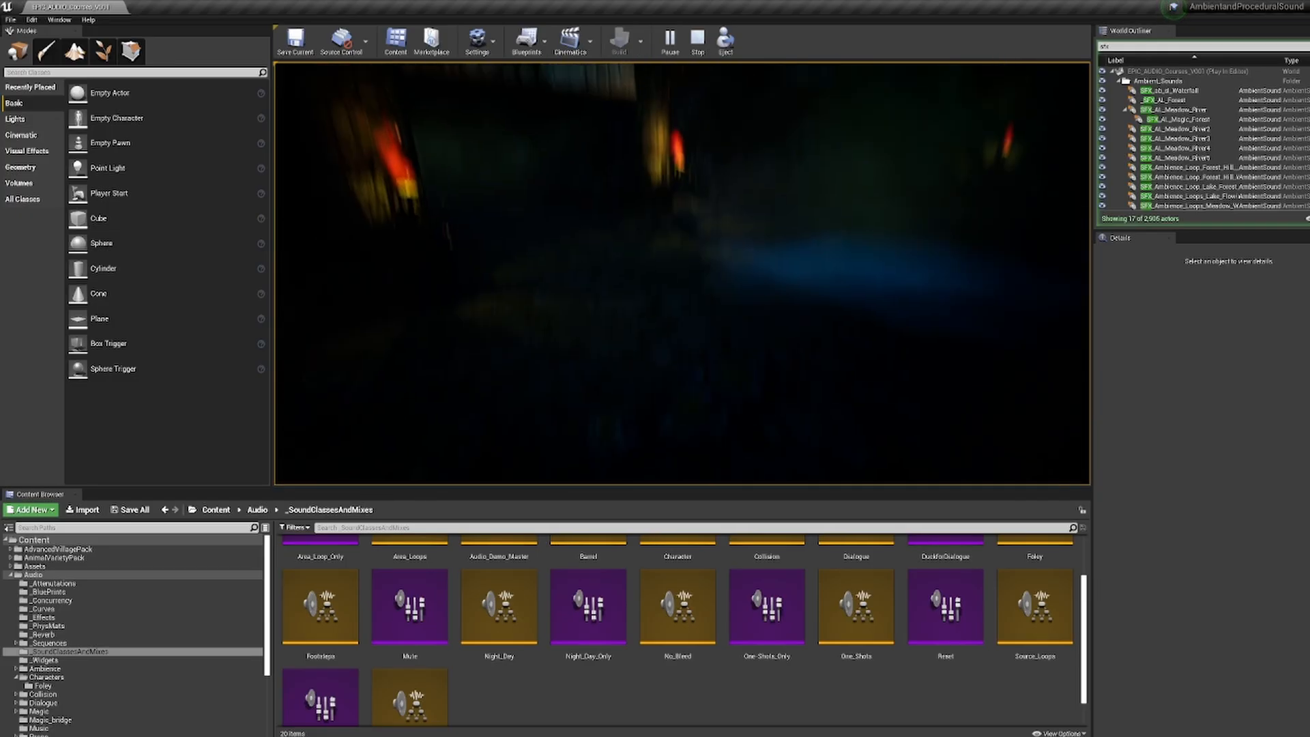
{"action": "key", "text": "w"}
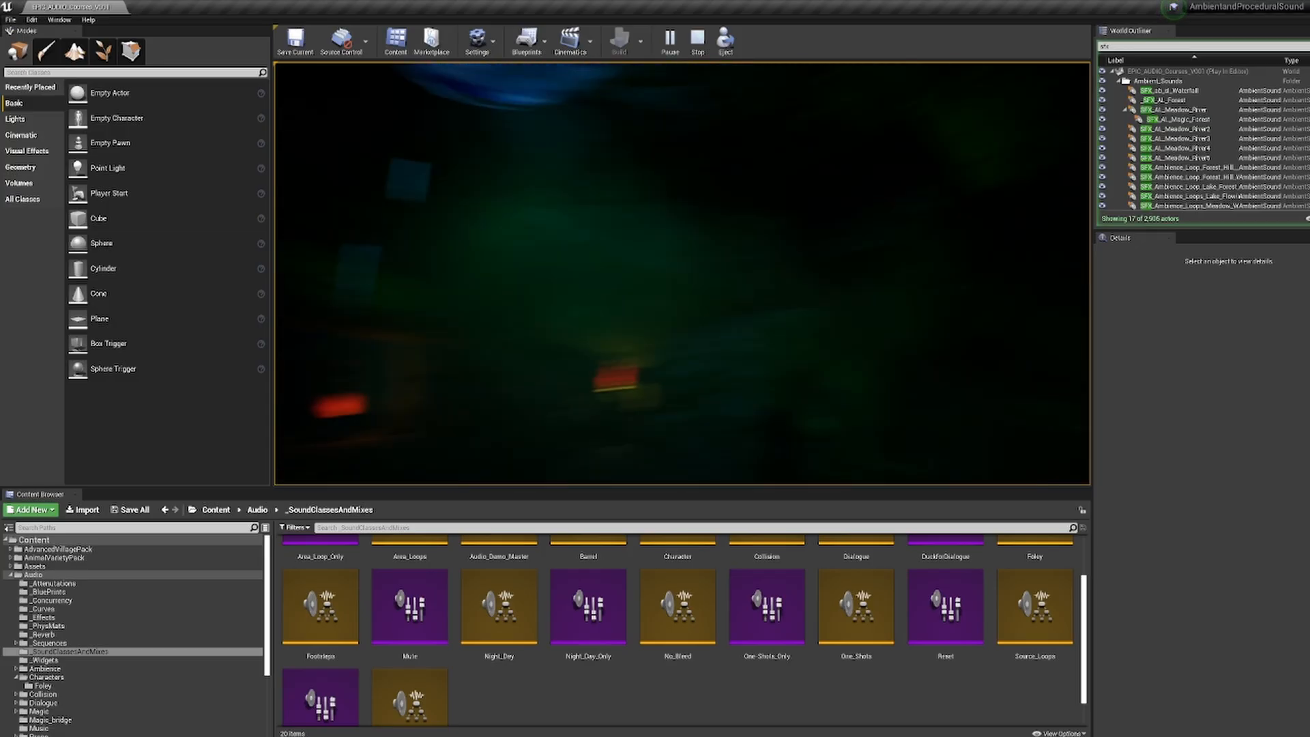
{"action": "key", "text": "w"}
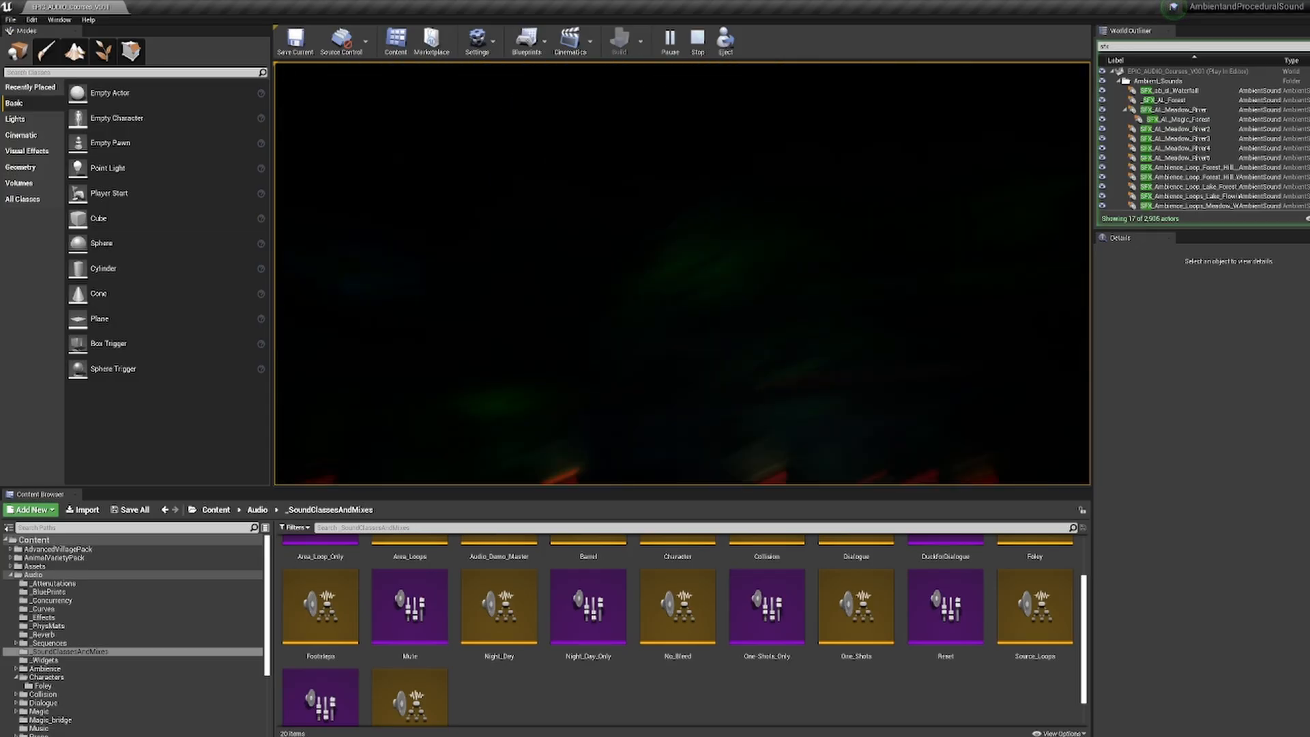
{"action": "key", "text": "w"}
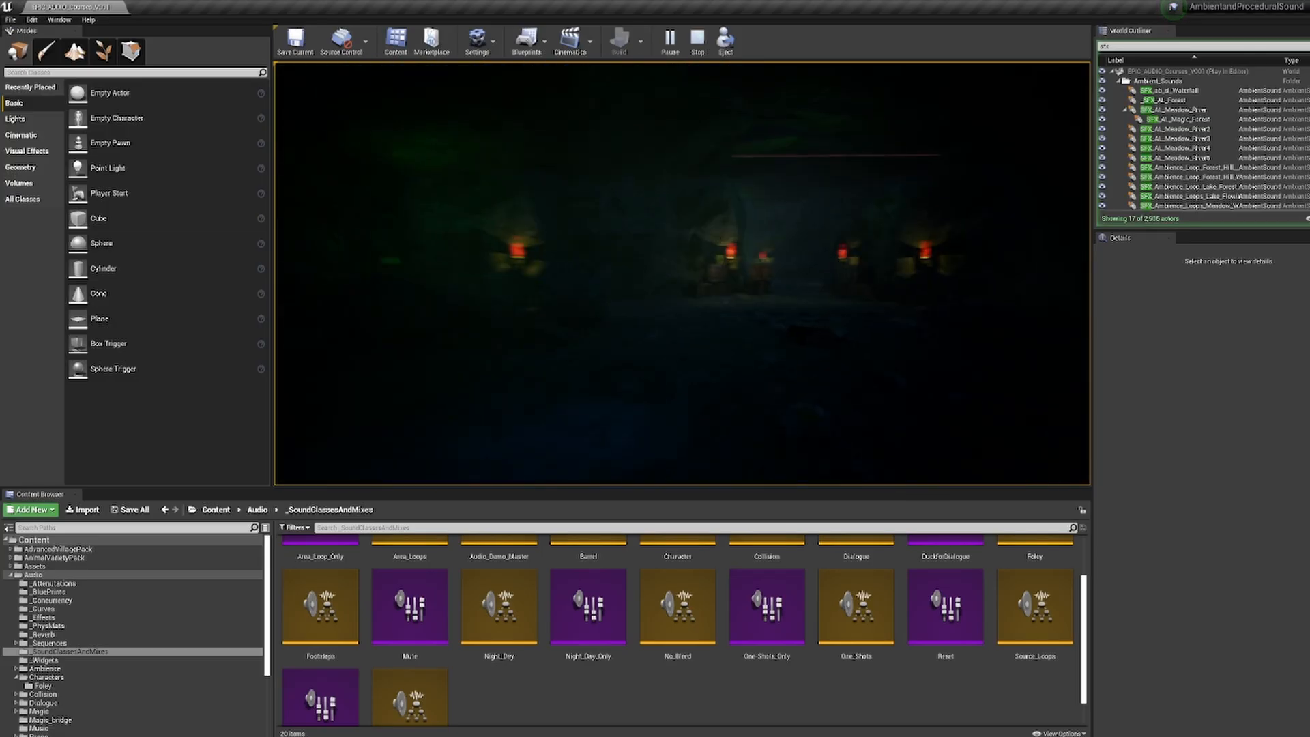
{"action": "key", "text": "w"}
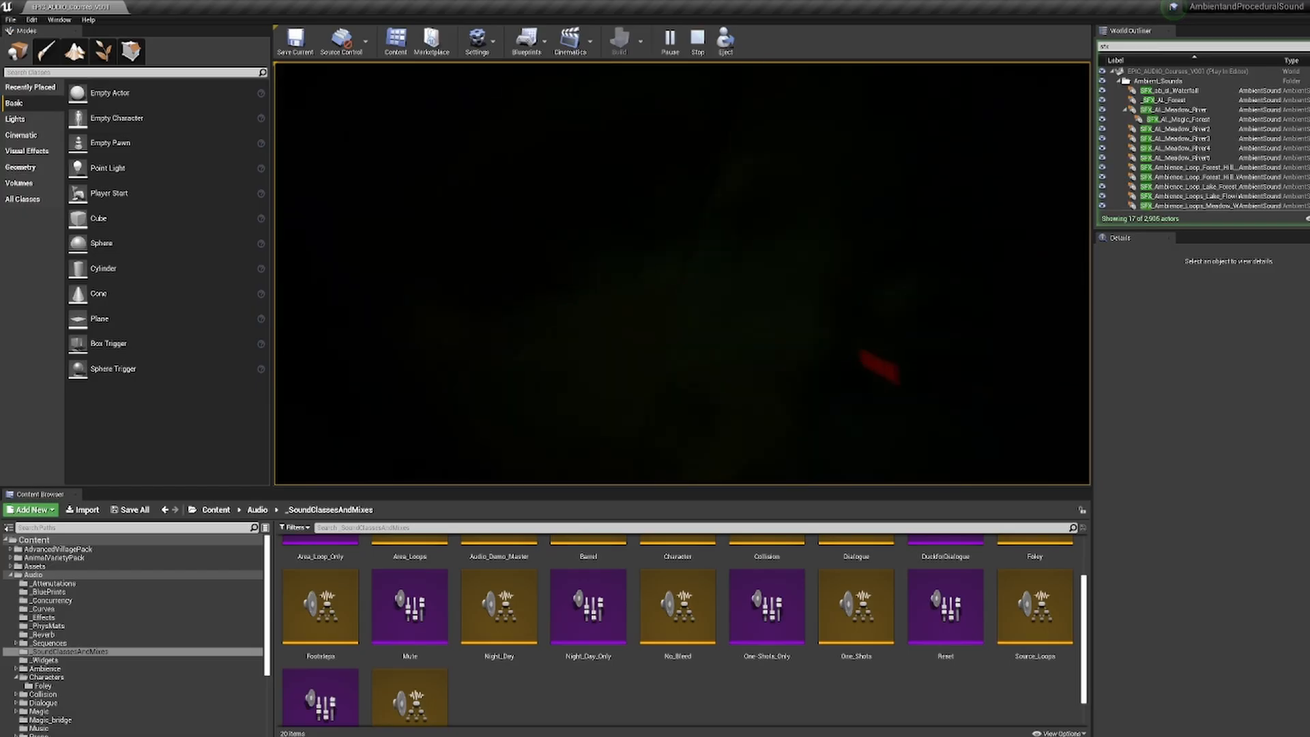
Step: Leave the cave and fly over the cliffs, forest and river to hear the outdoor ambience
{"action": "key", "text": "w"}
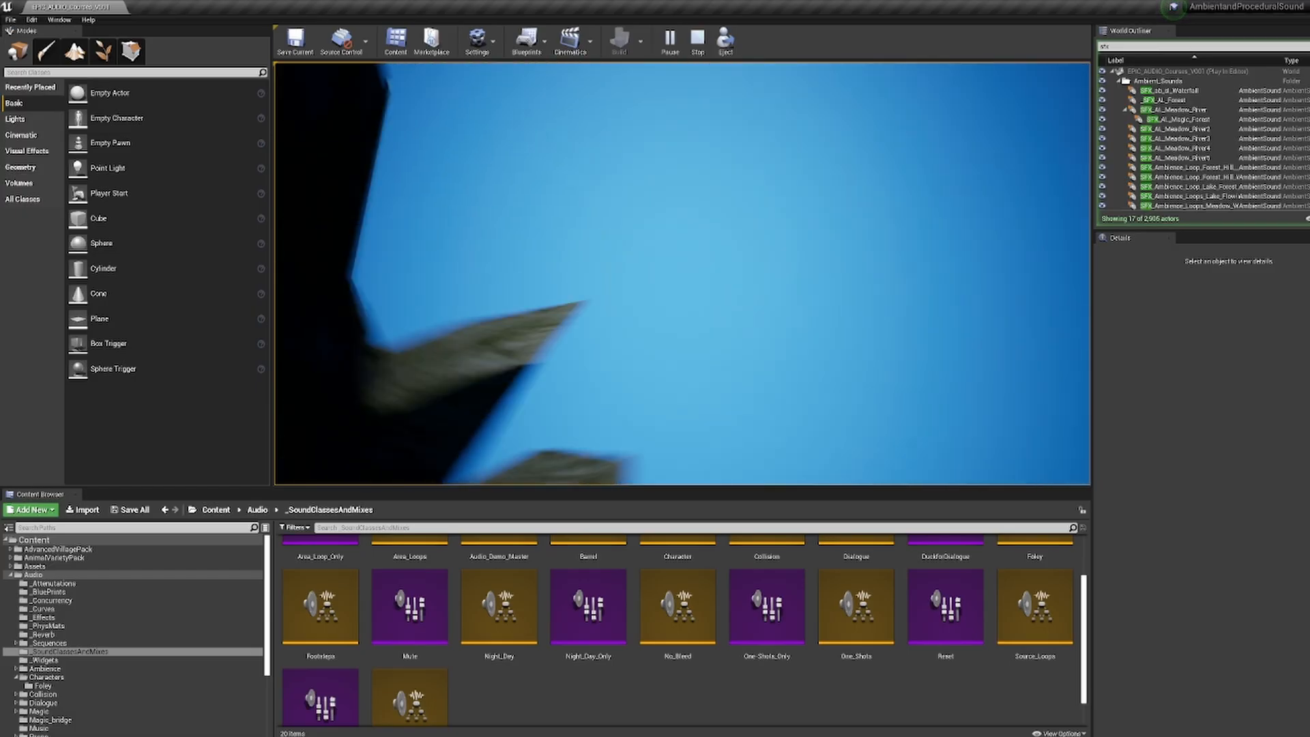
{"action": "key", "text": "w"}
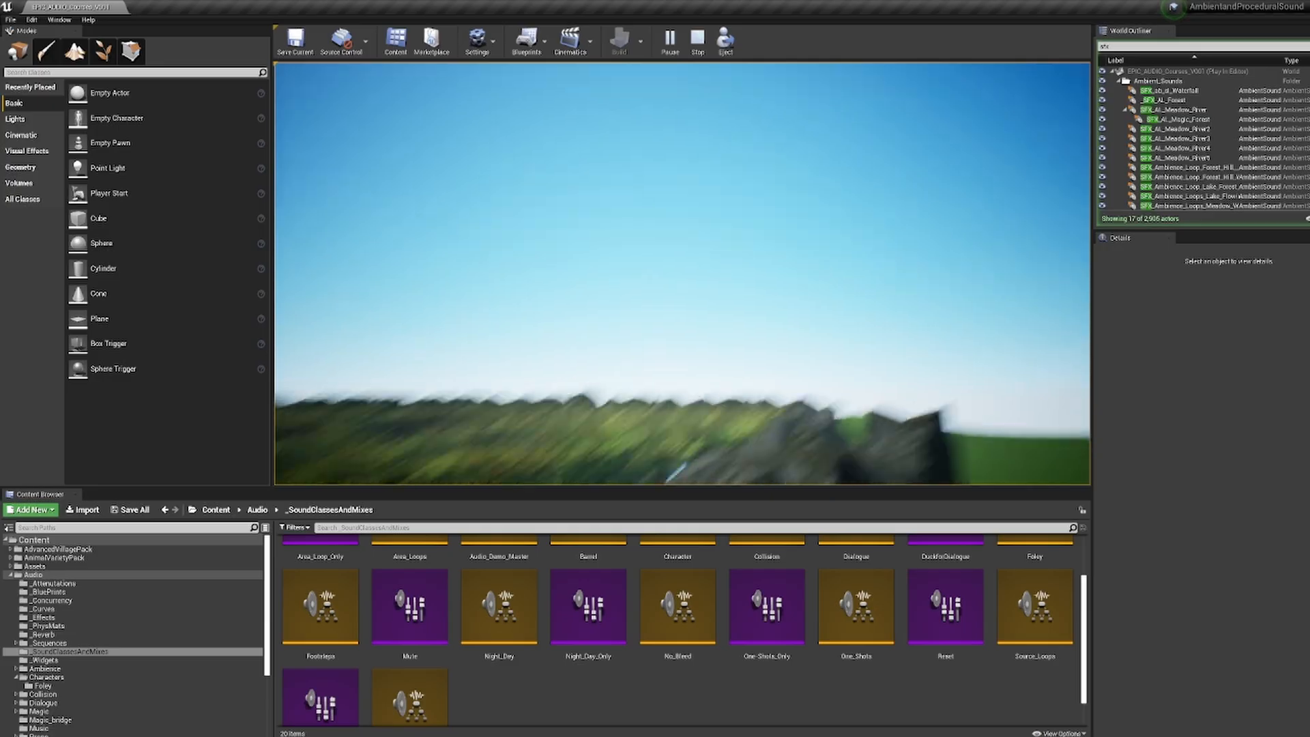
{"action": "key", "text": "w"}
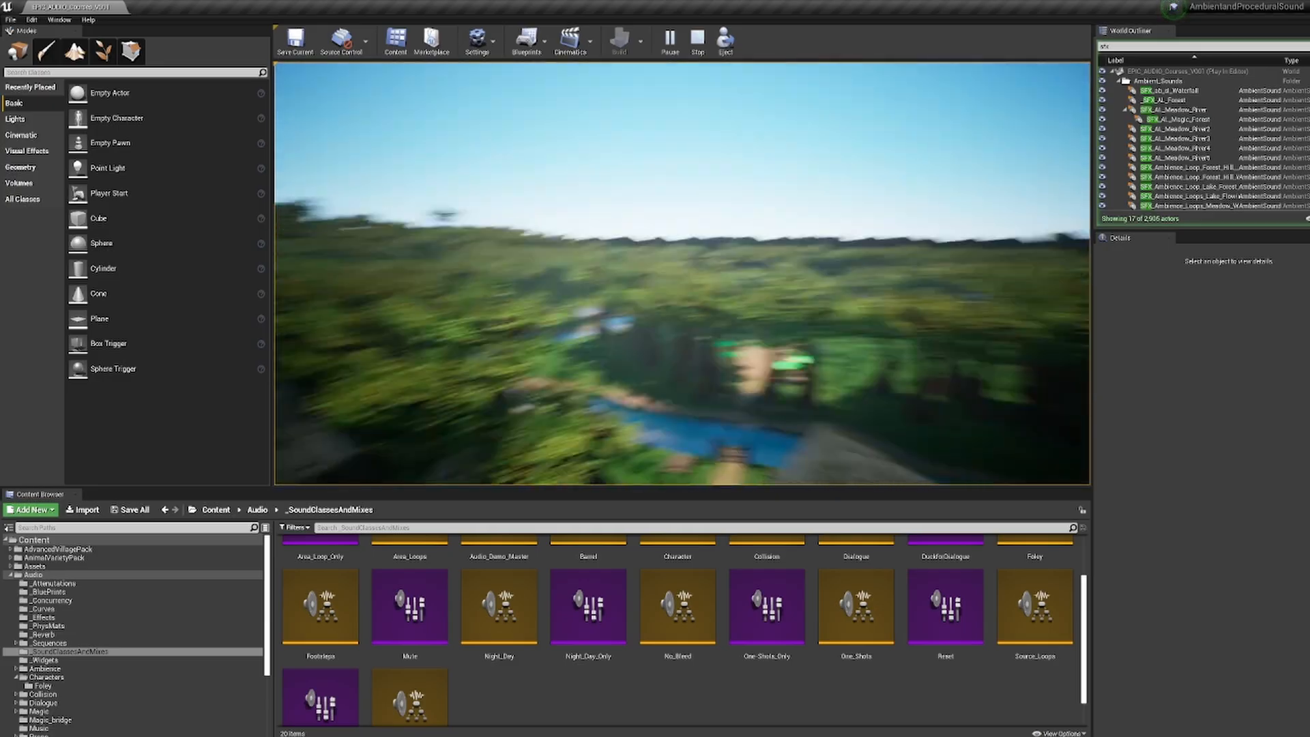
{"action": "key", "text": "w"}
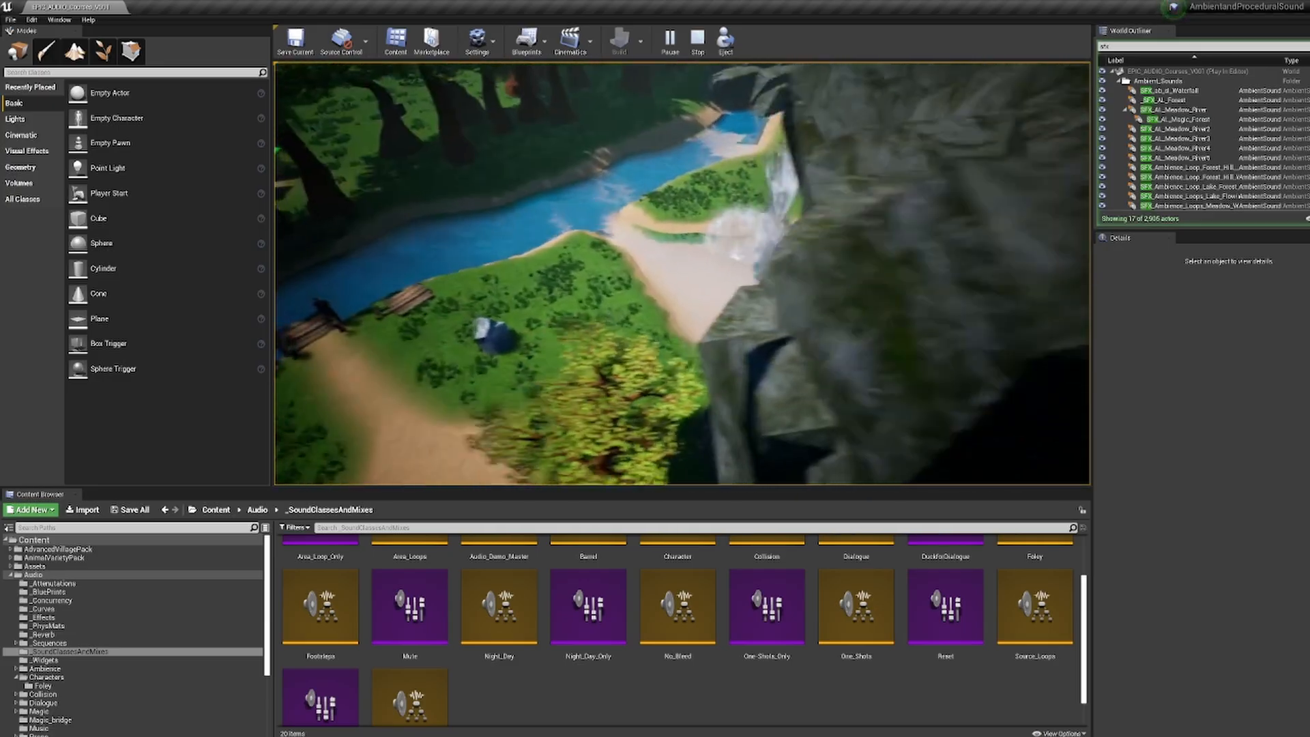
{"action": "key", "text": "w"}
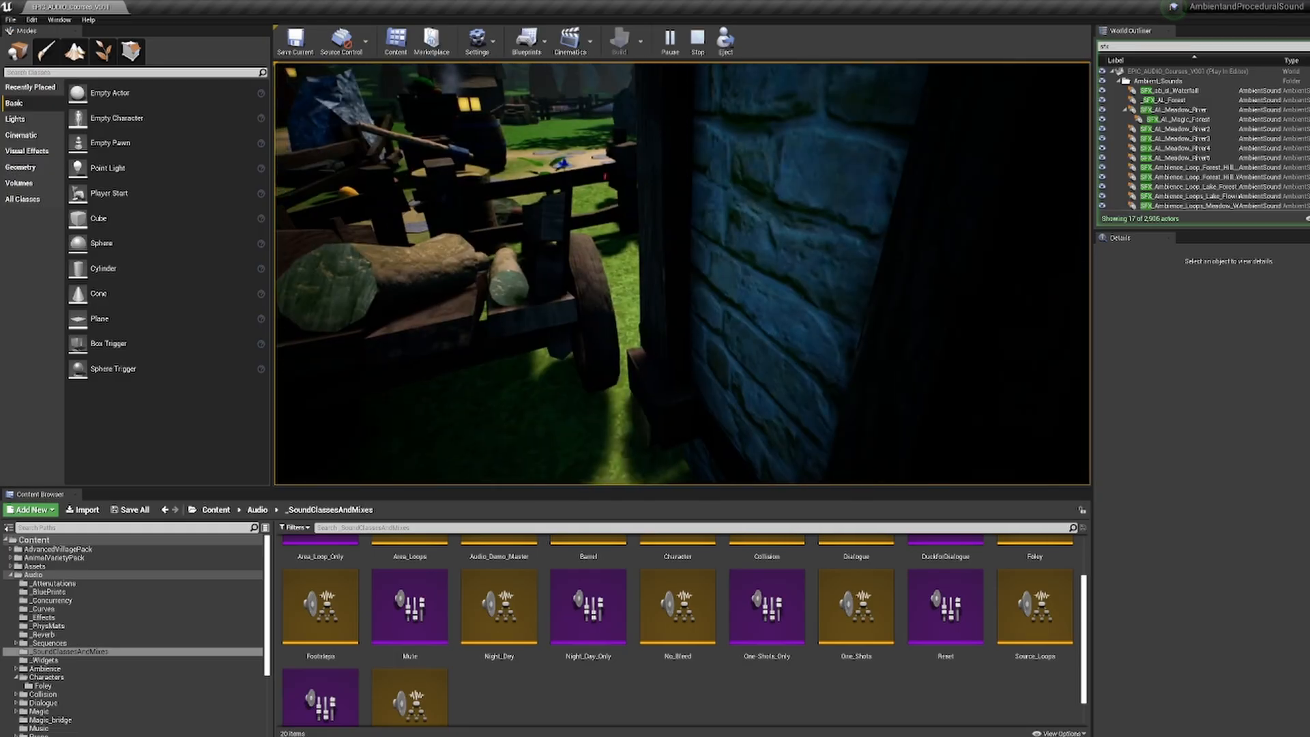
Step: Tour the village's stone path and the fenced pig pen to audition the local sounds
{"action": "key", "text": "w"}
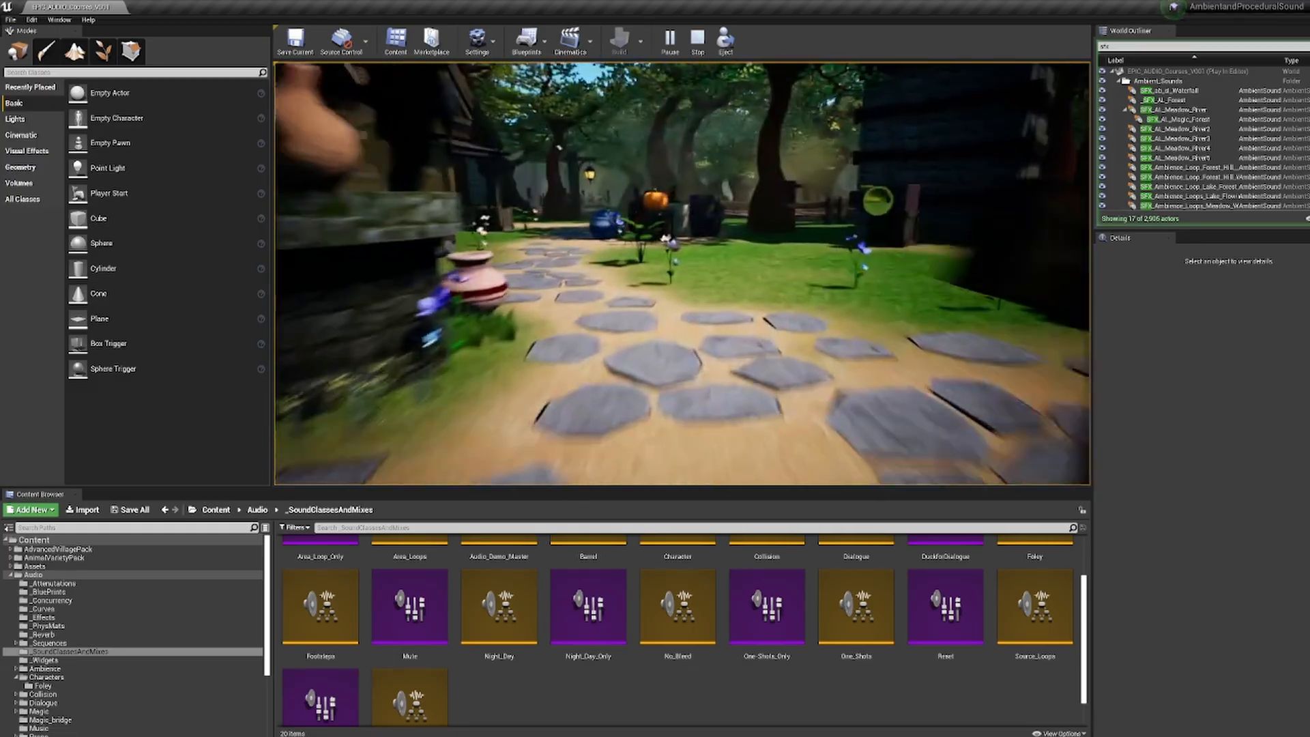
{"action": "key", "text": "w"}
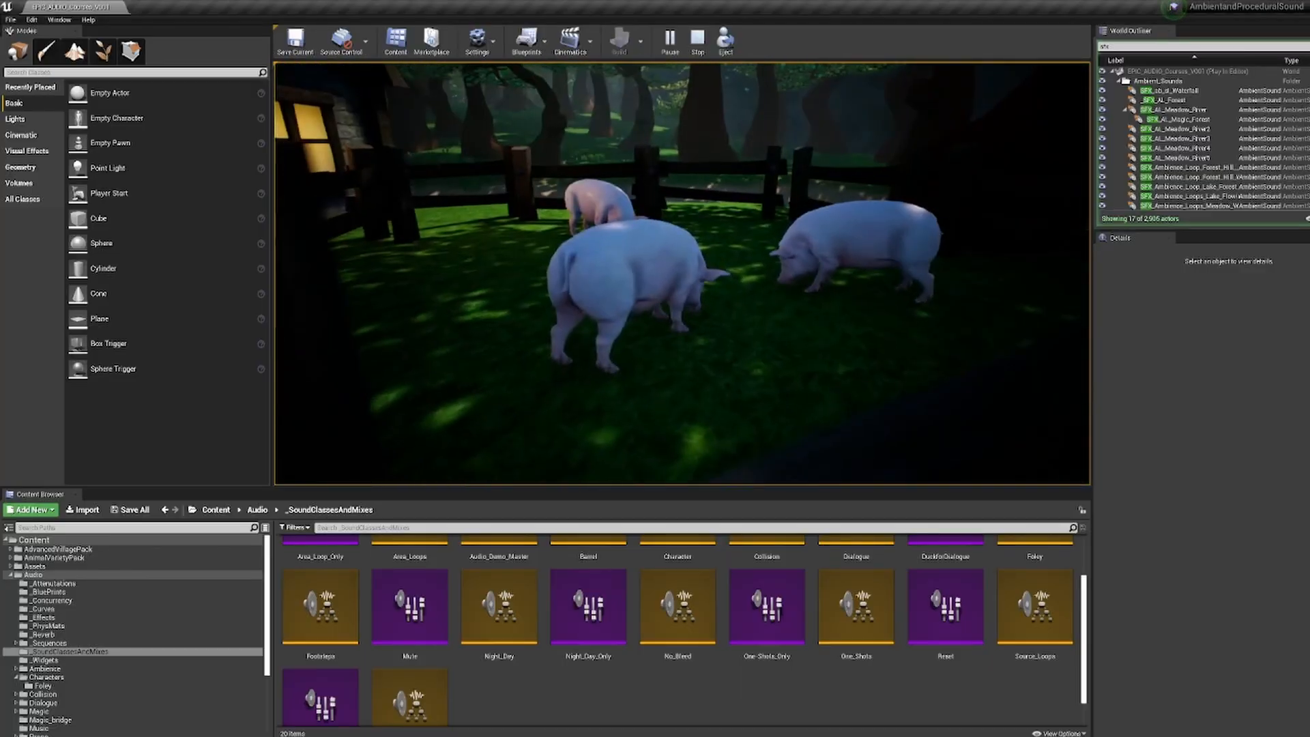
{"action": "key", "text": "s"}
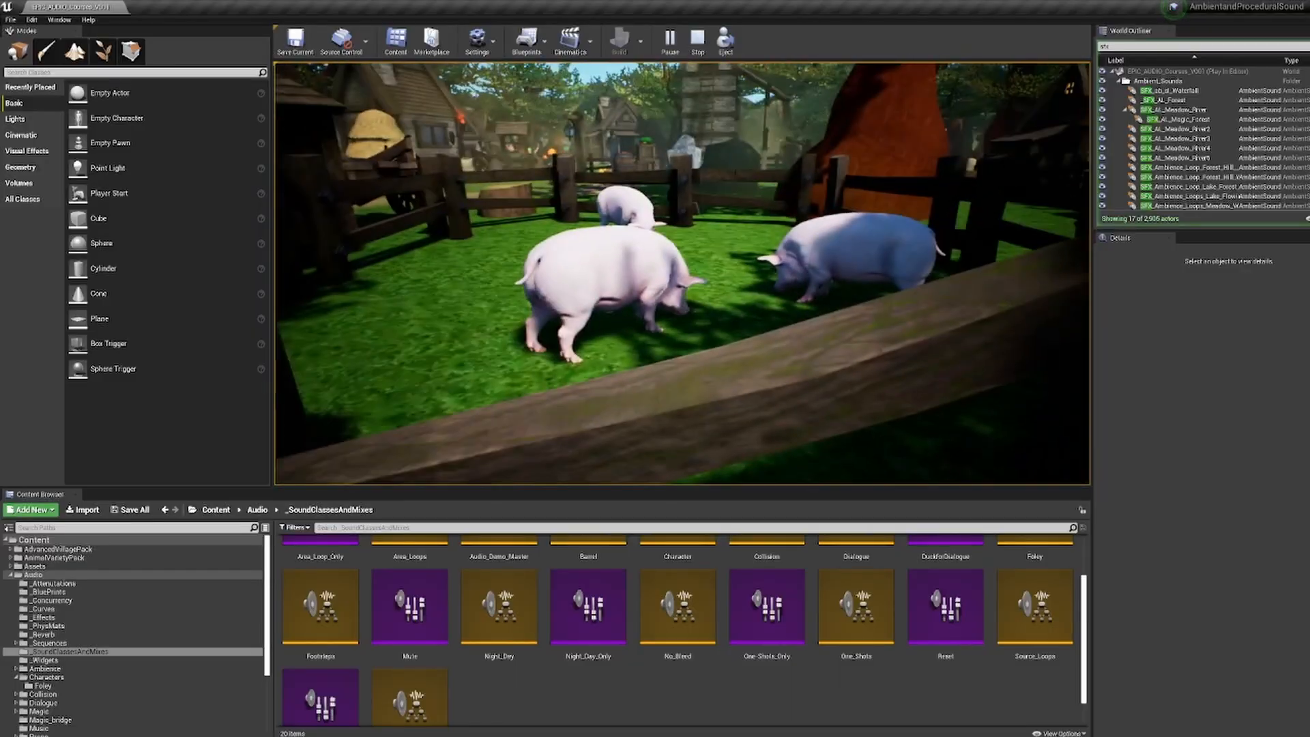
{"action": "key", "text": "w"}
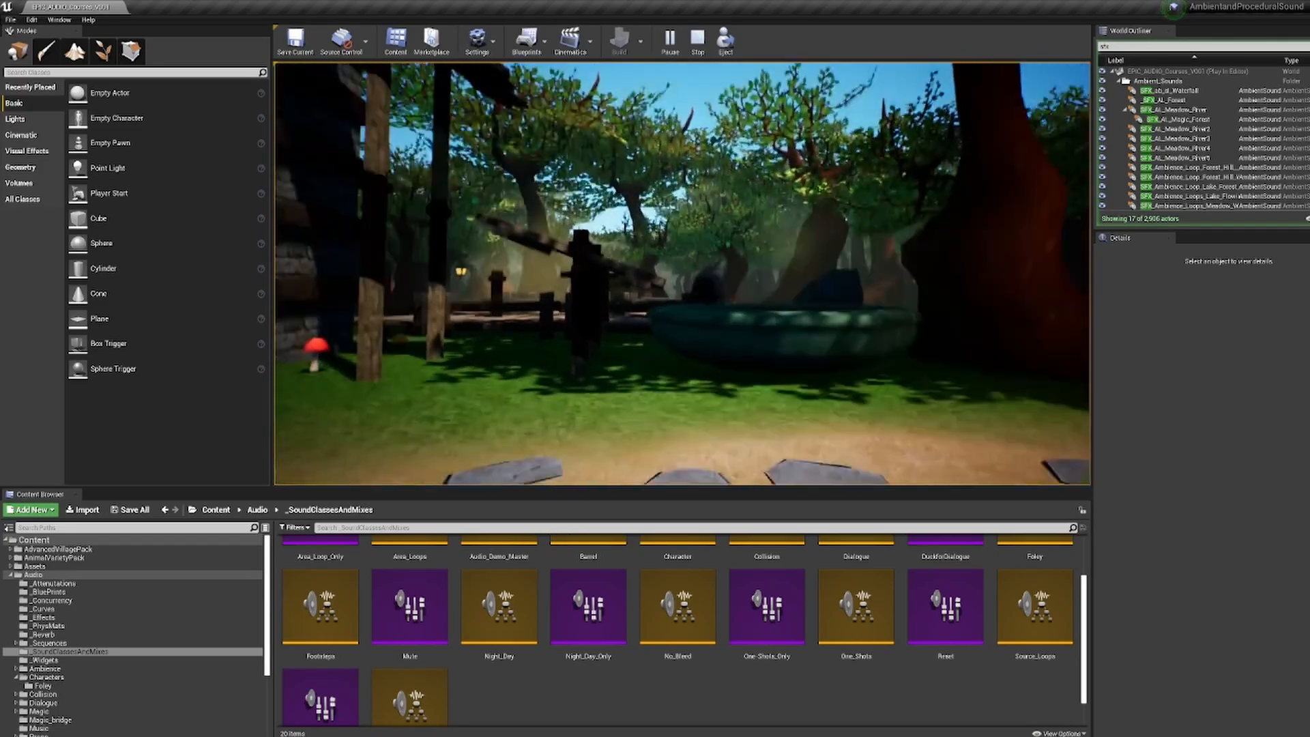
{"action": "key", "text": "w"}
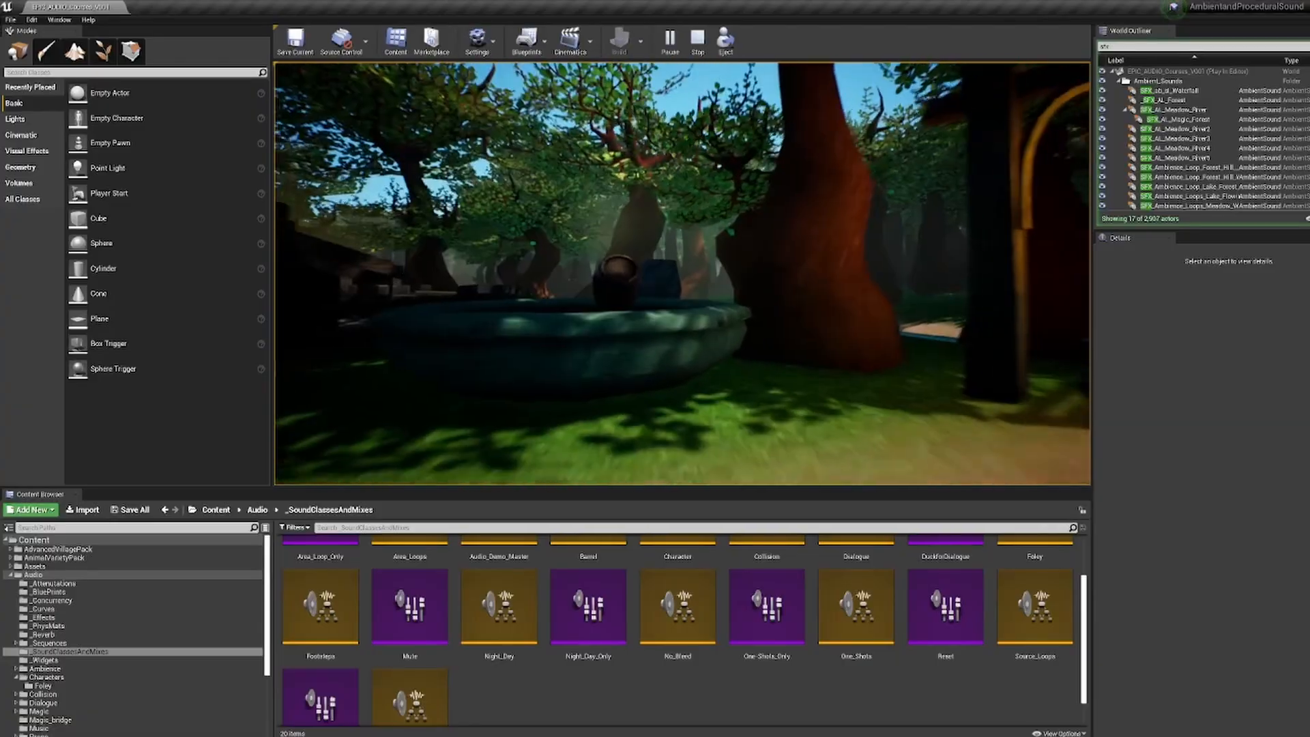
Step: Run along the village's stone path around the boat, pumpkin and barrel to audition the prop collision sounds, and end the play session
{"action": "key", "text": "w"}
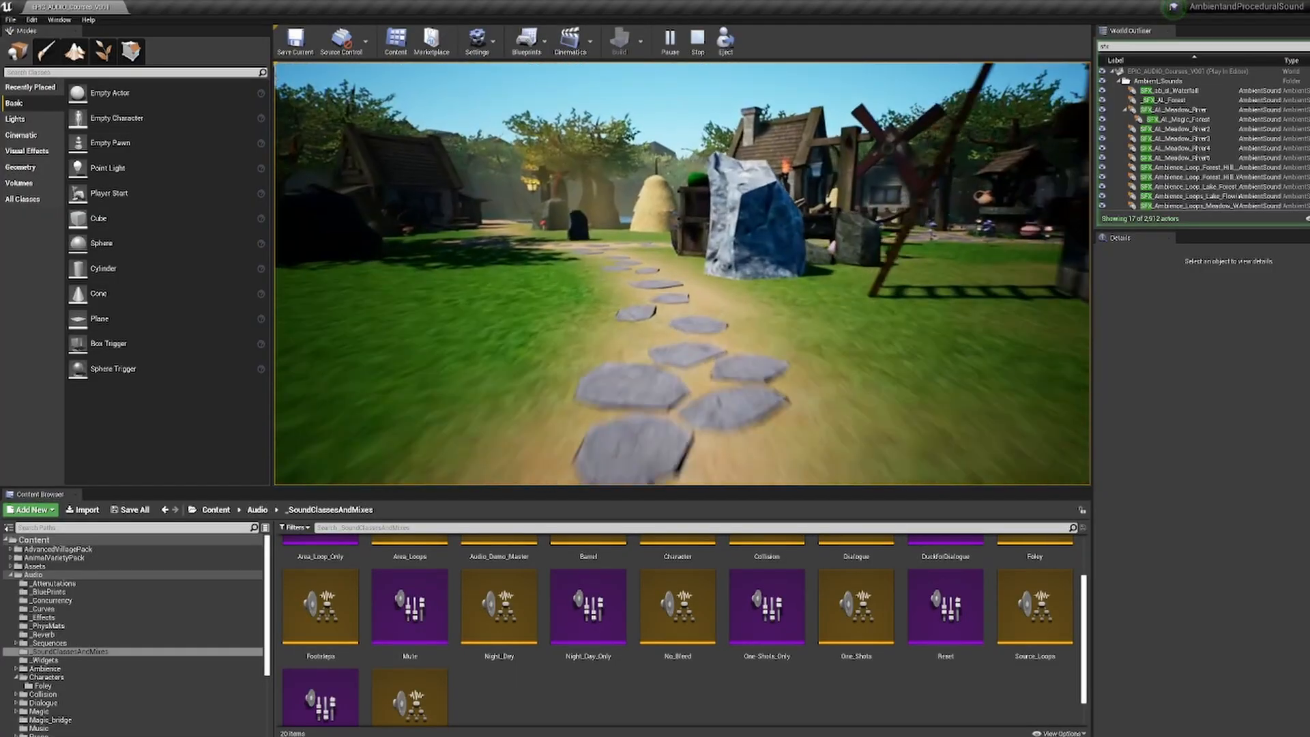
{"action": "key", "text": "w"}
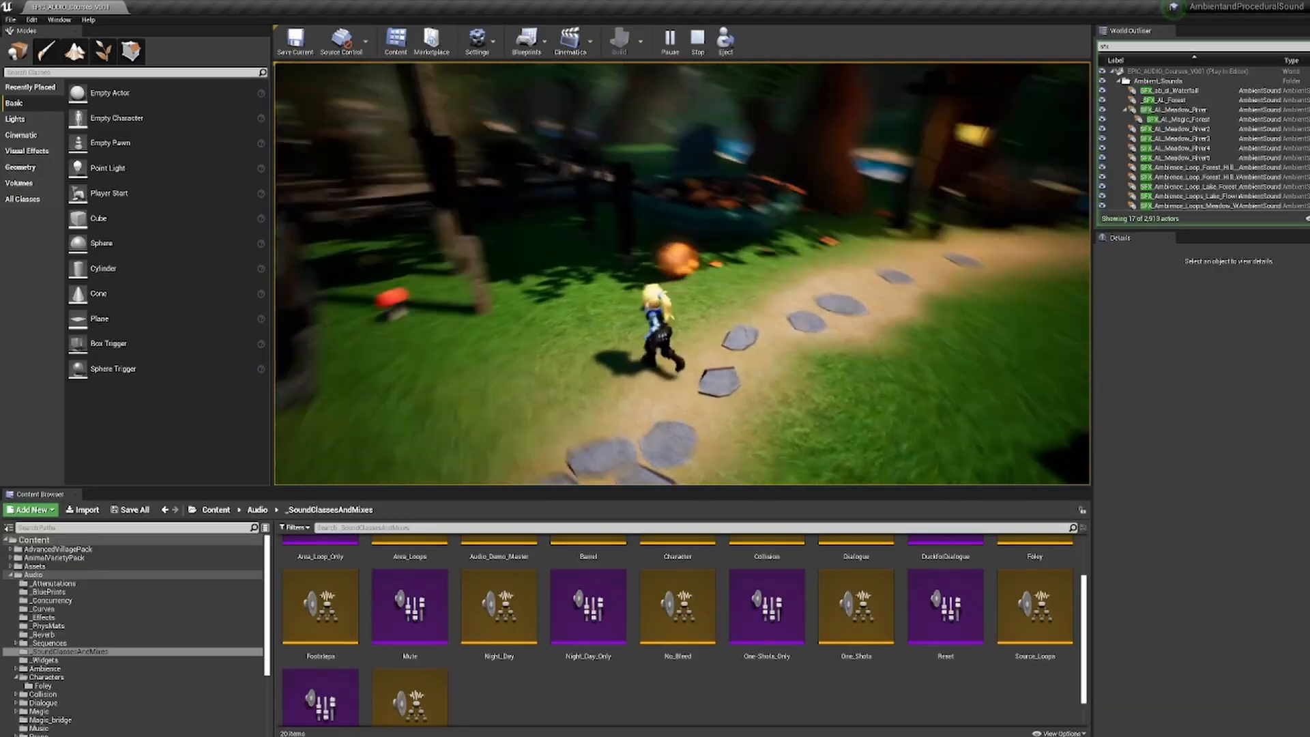
{"action": "key", "text": "s"}
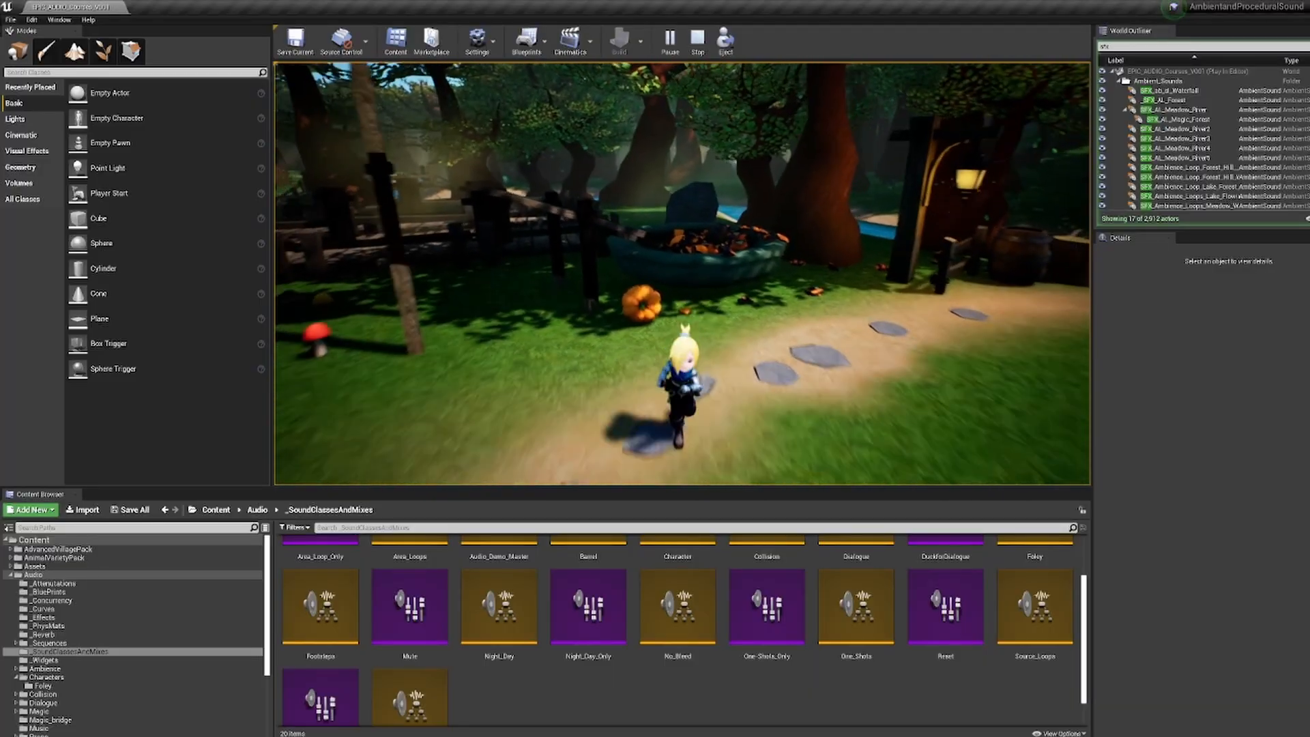
{"action": "key", "text": "s"}
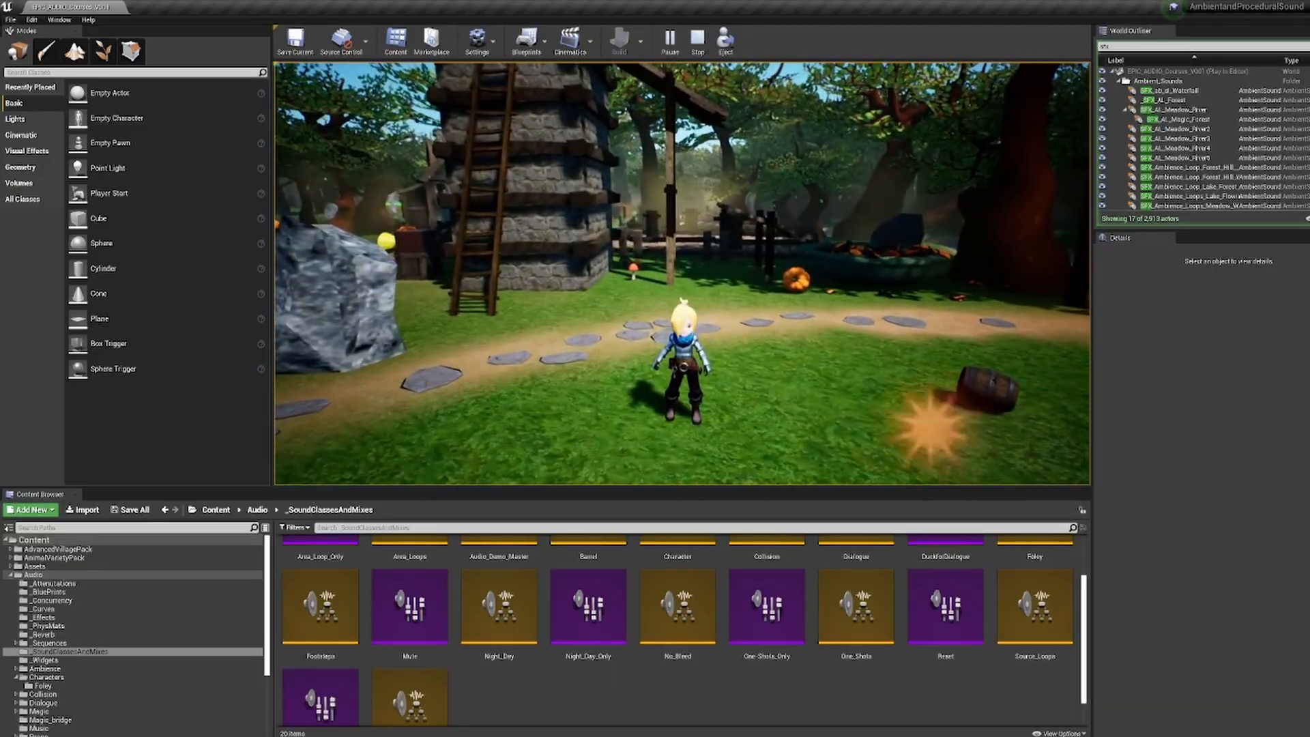
{"action": "key", "text": "Escape"}
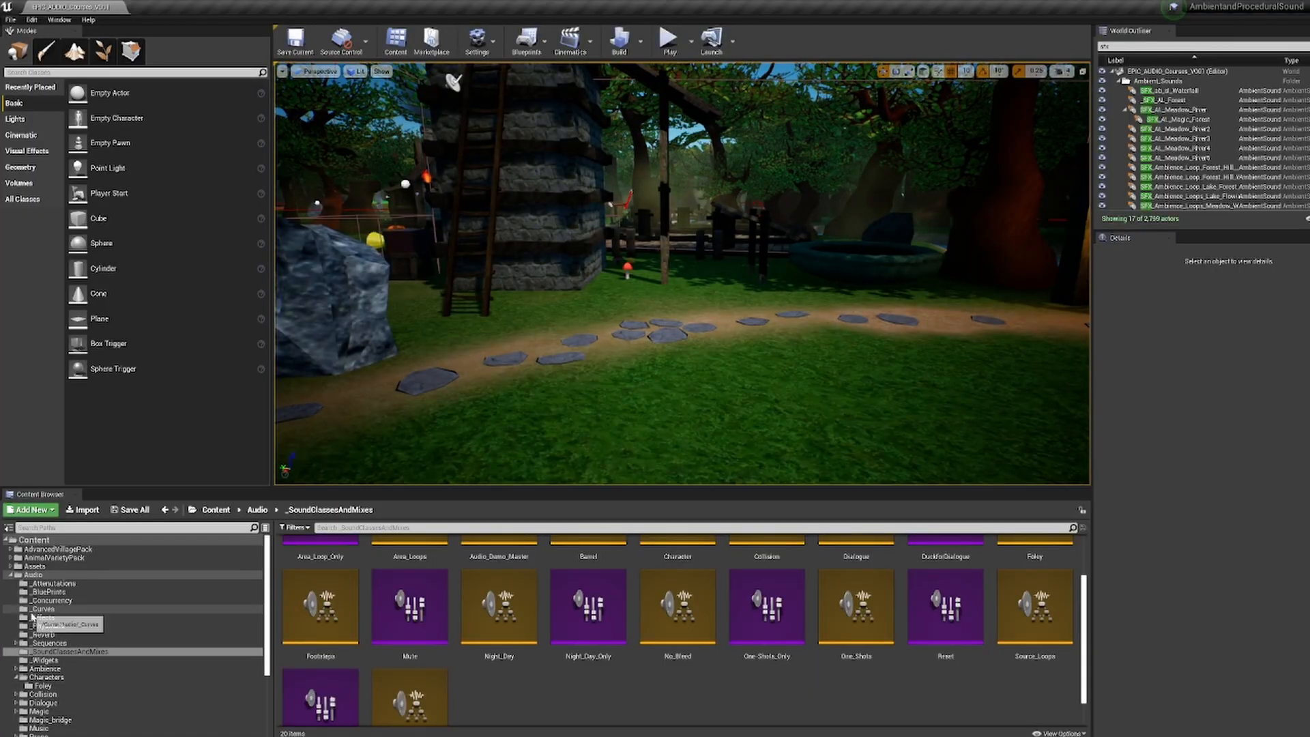
Step: Open the as_pr_Fruit_Drop_01 sound cue from the Fruit_Drop folder of the Props audio assets
{"action": "scroll", "coordinate": [34, 612], "scroll_direction": "down", "scroll_amount": 3}
{"action": "left_click", "coordinate": [39, 668]}
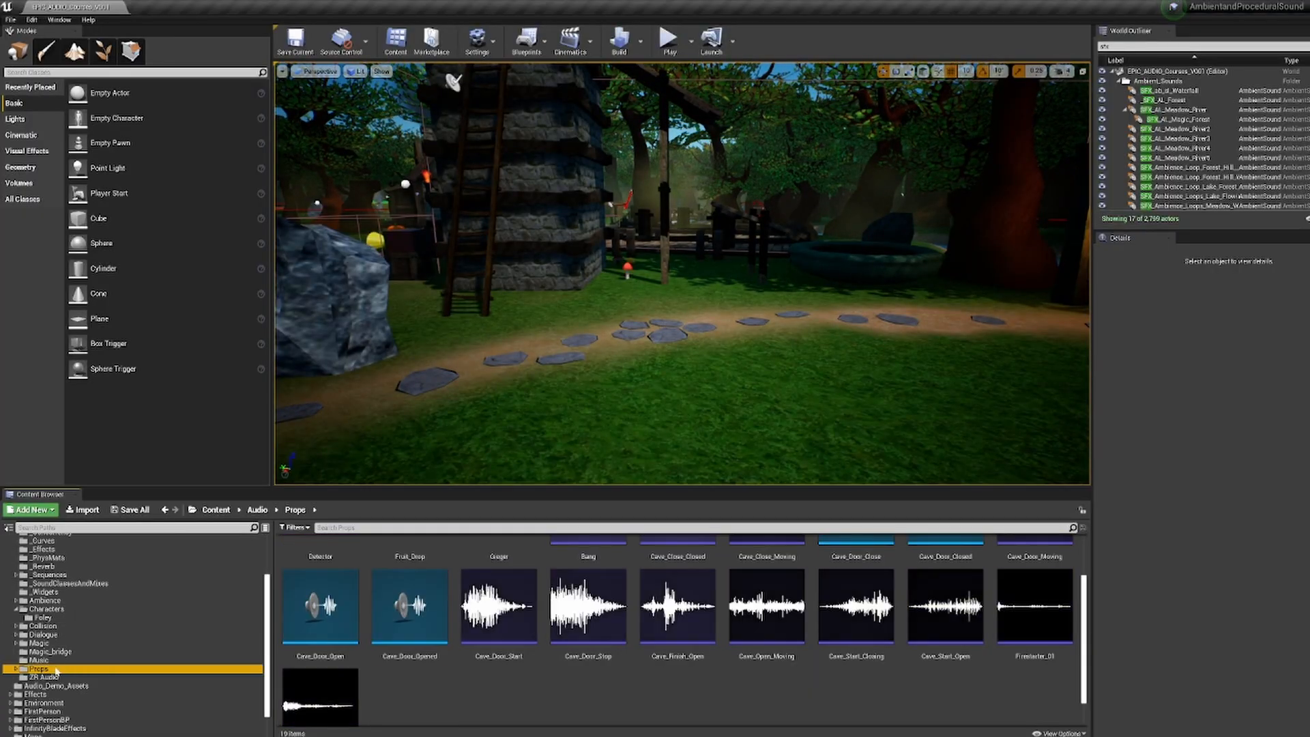
{"action": "scroll", "coordinate": [344, 614], "scroll_direction": "up", "scroll_amount": 2}
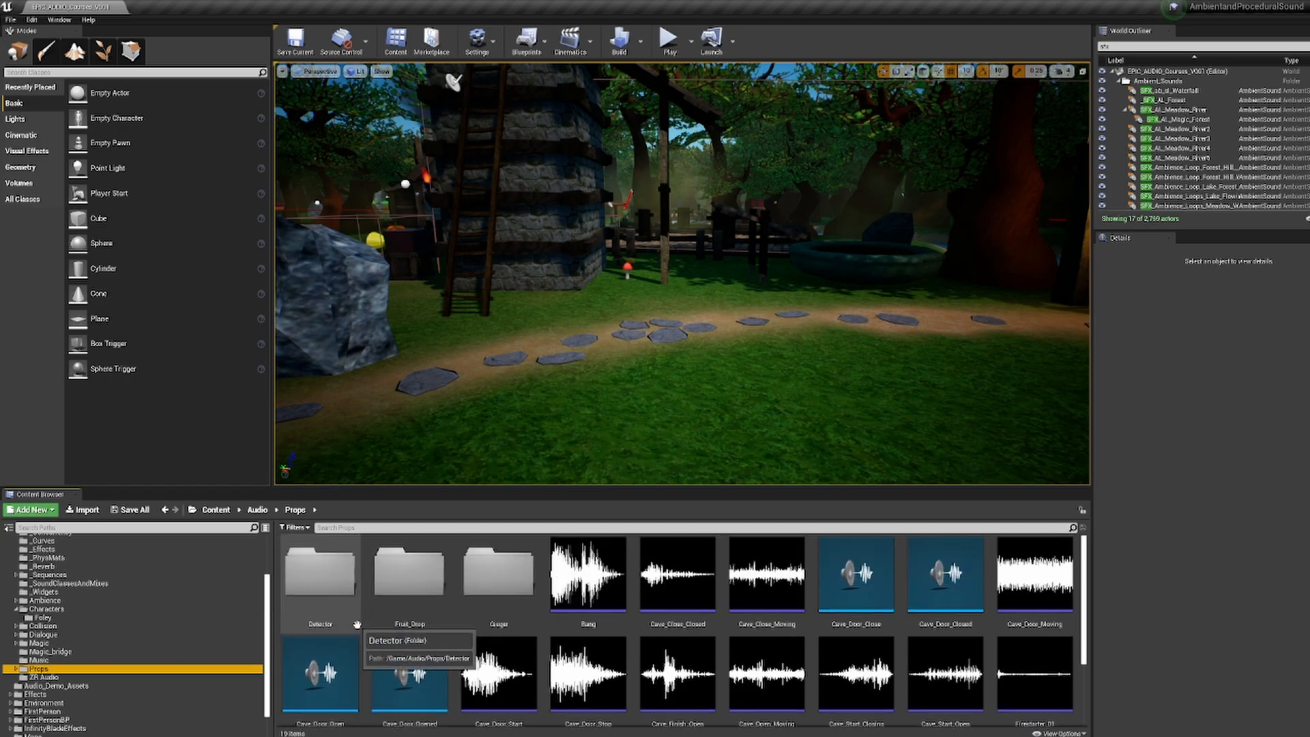
{"action": "double_click", "coordinate": [425, 579]}
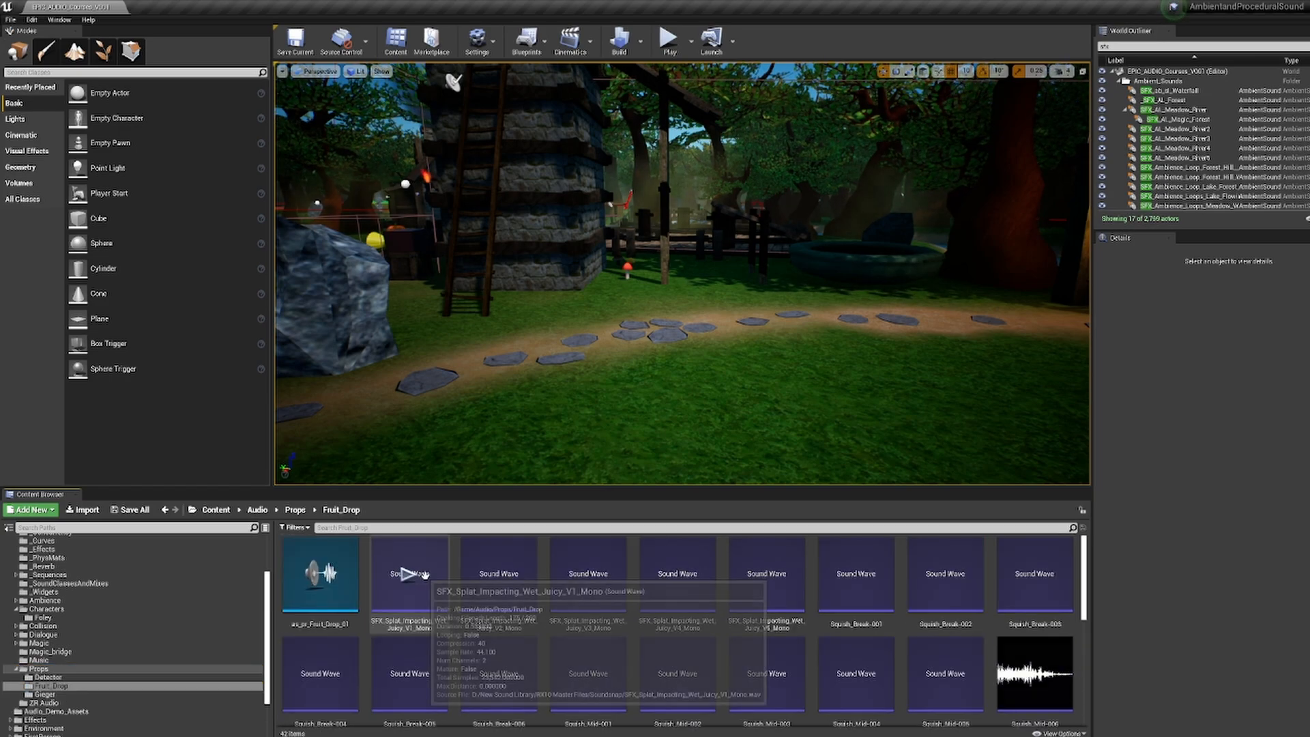
{"action": "double_click", "coordinate": [331, 604]}
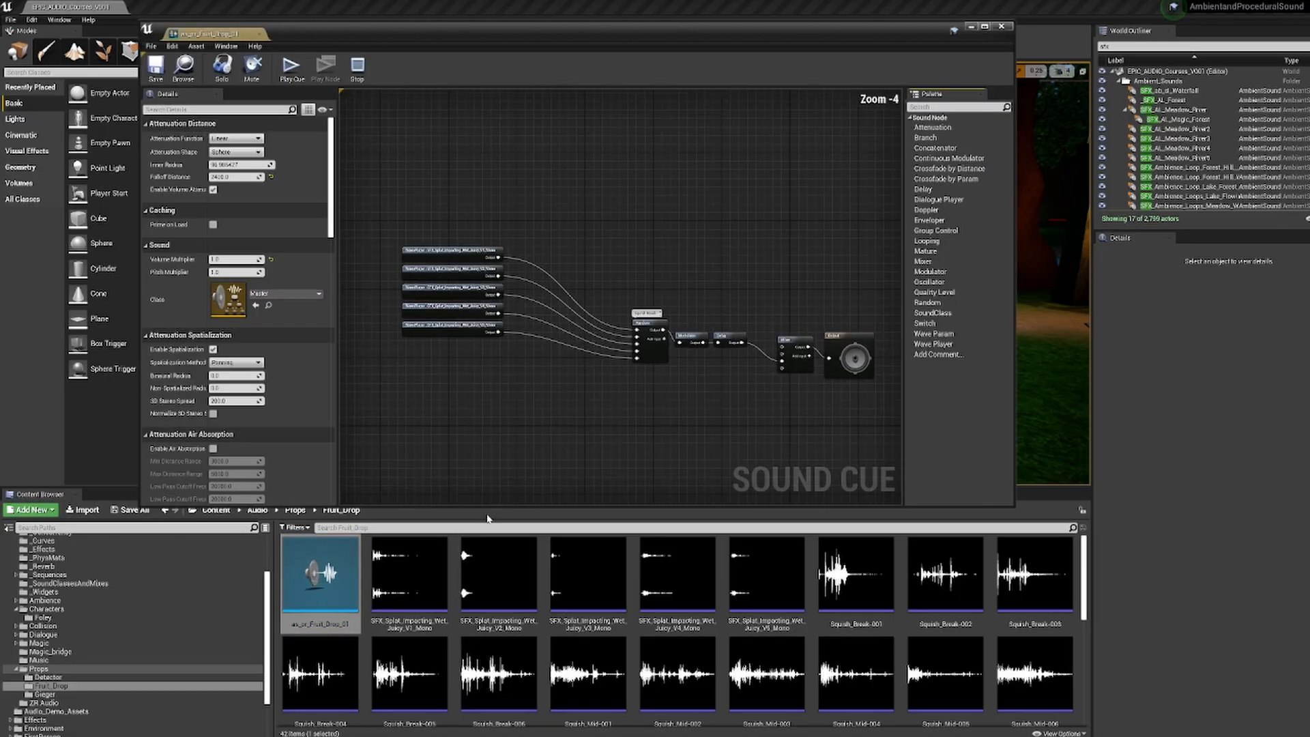
Step: Examine the fruit drop cue's wave players and output node, audition the cue, and close its editor
{"action": "left_click_drag", "start_coordinate": [400, 234], "coordinate": [488, 373]}
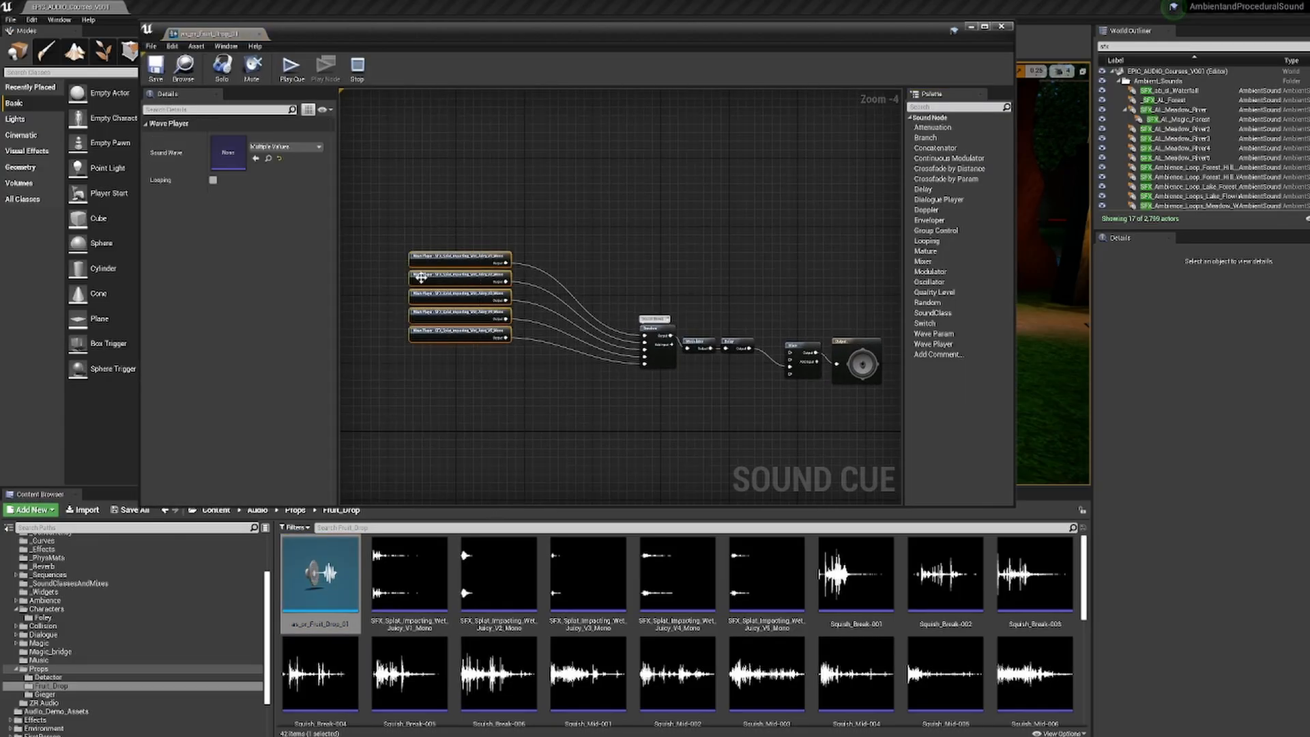
{"action": "left_click", "coordinate": [285, 73]}
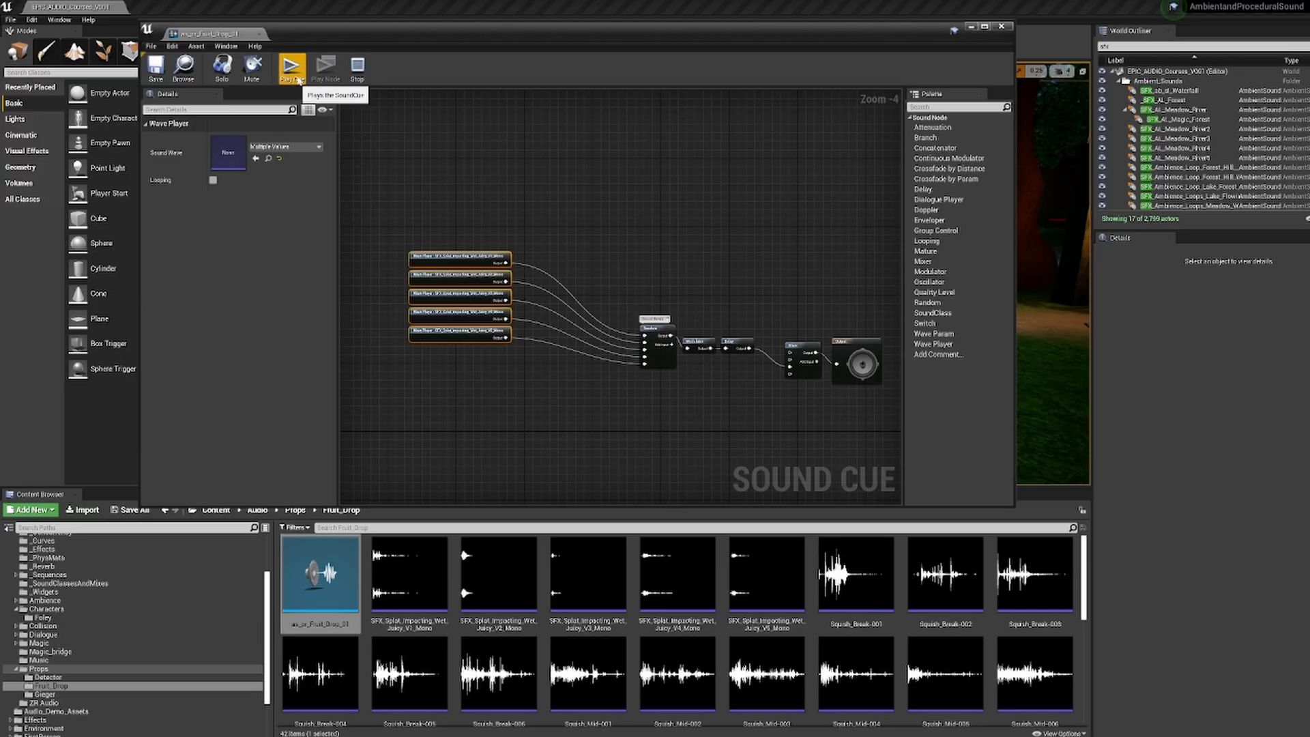
{"action": "left_click", "coordinate": [838, 369]}
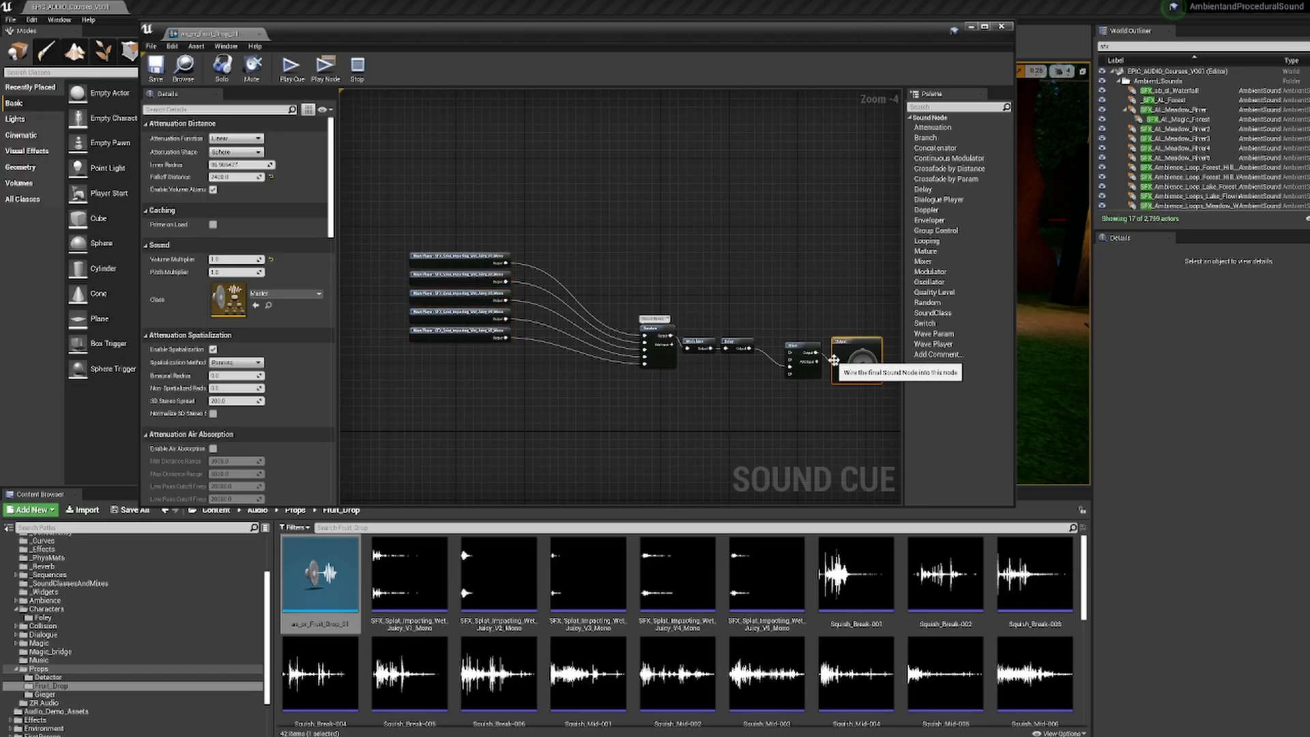
{"action": "left_click", "coordinate": [323, 68]}
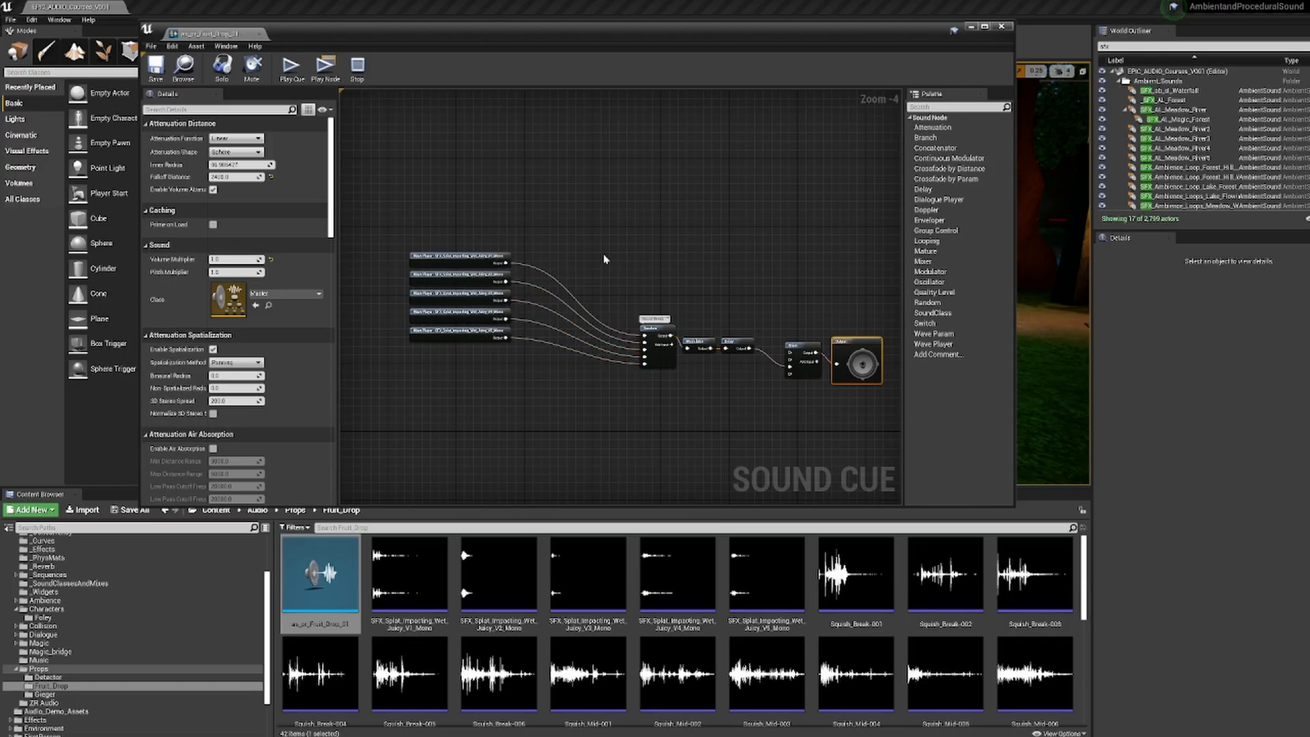
{"action": "left_click", "coordinate": [1002, 27]}
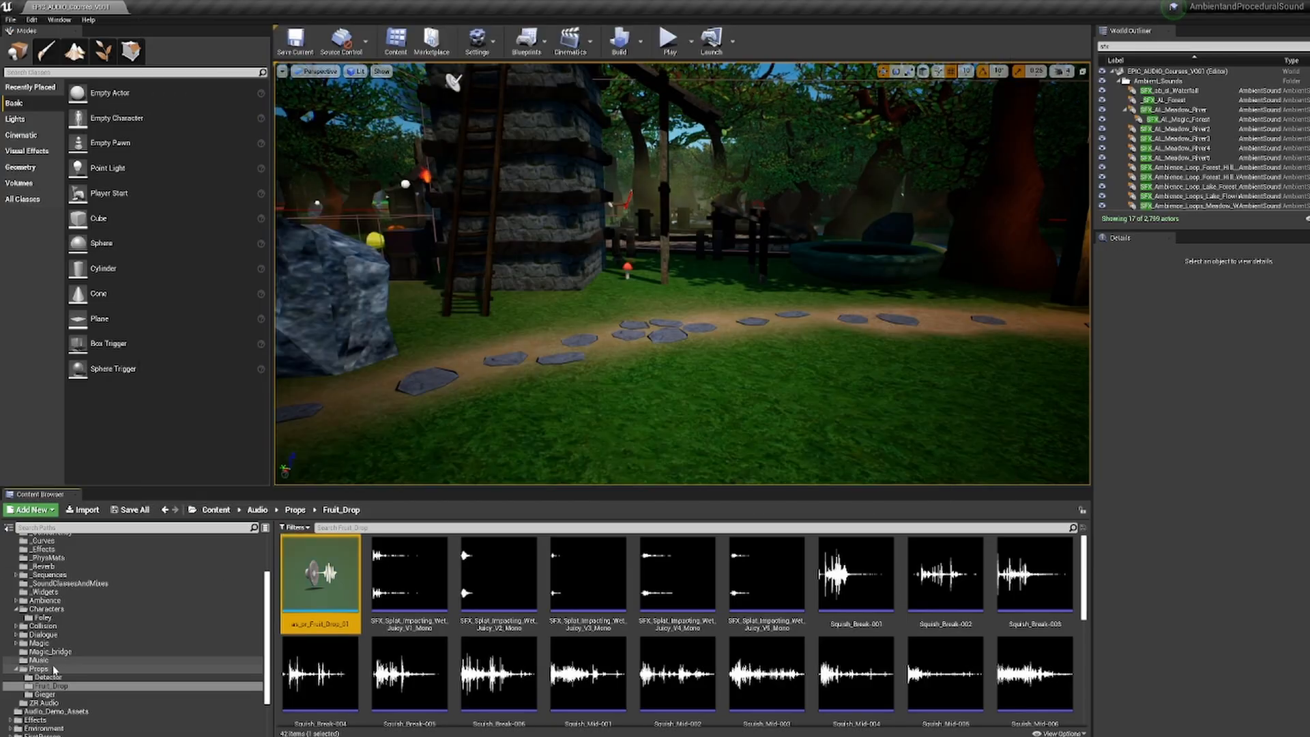
Step: Go to the BarrelImpacts folder under Collision and audition the BarrelMedium and BarrelSoft sound cues
{"action": "left_click", "coordinate": [45, 626]}
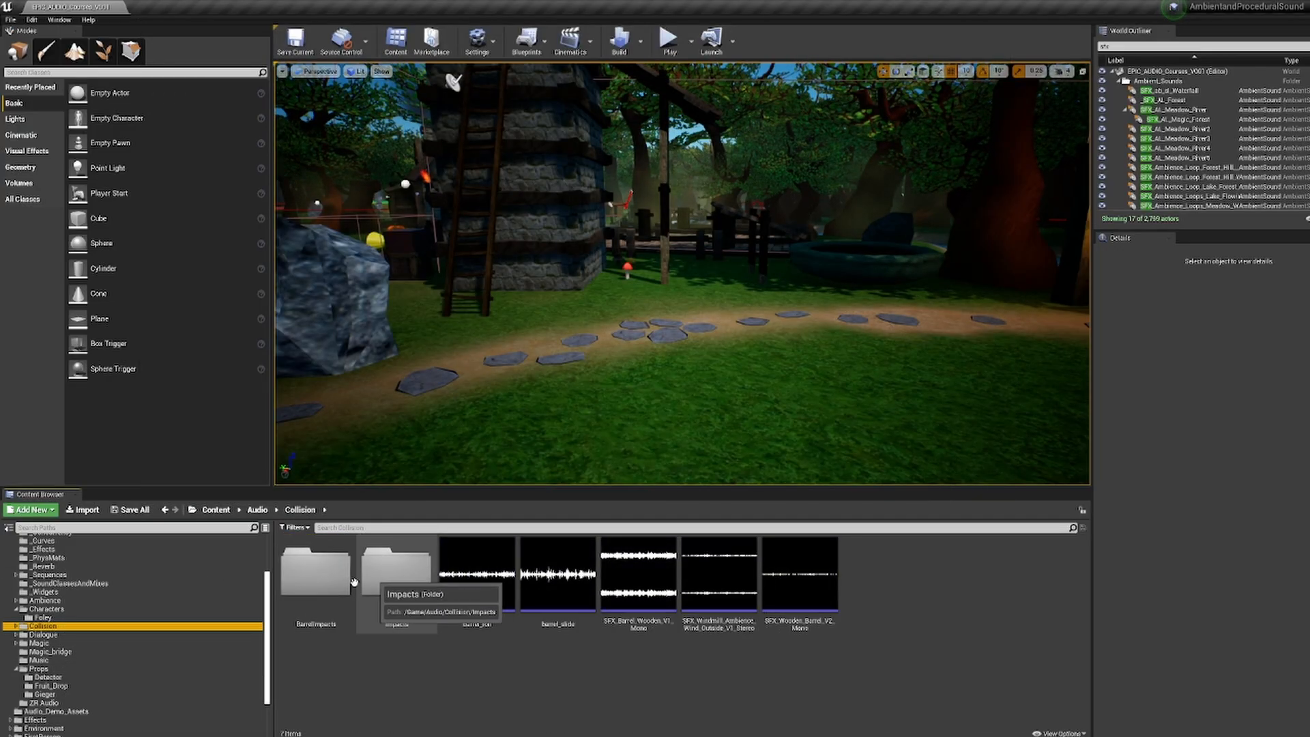
{"action": "double_click", "coordinate": [326, 581]}
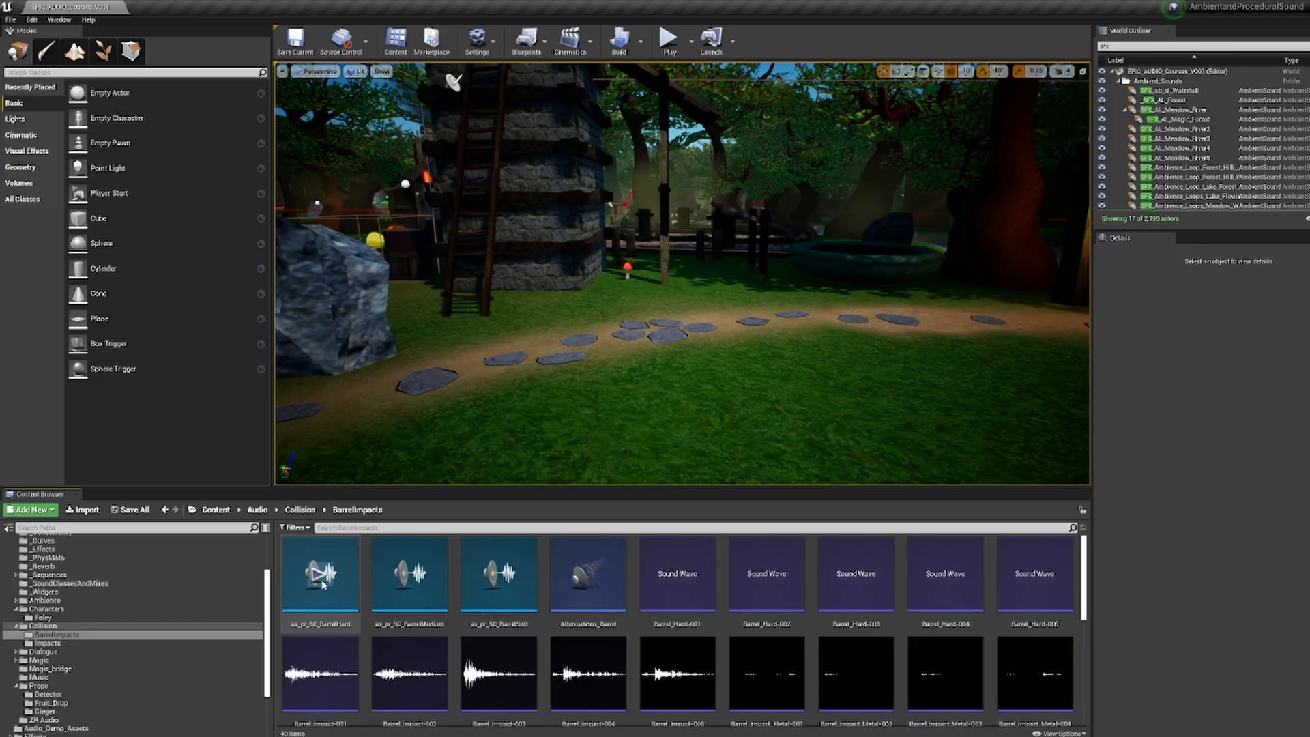
{"action": "left_click", "coordinate": [404, 575]}
{"action": "left_click", "coordinate": [497, 574]}
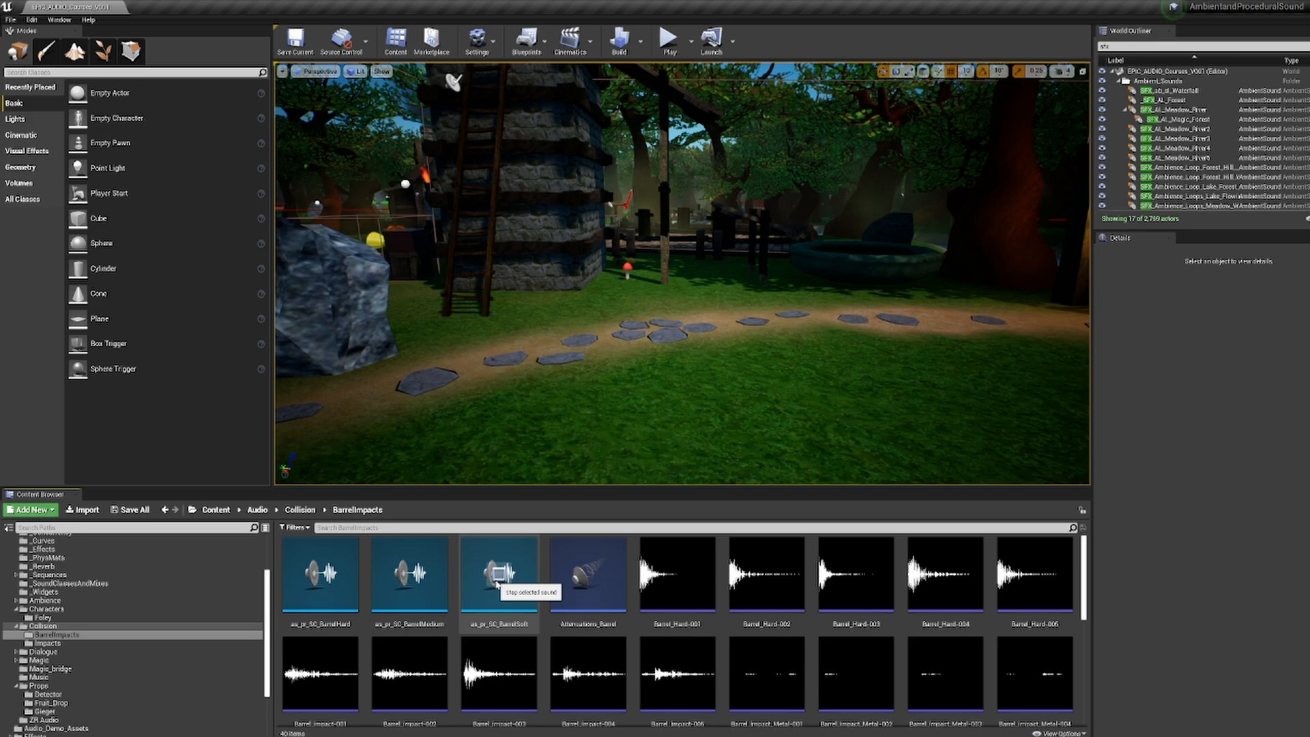
{"action": "left_click", "coordinate": [422, 598]}
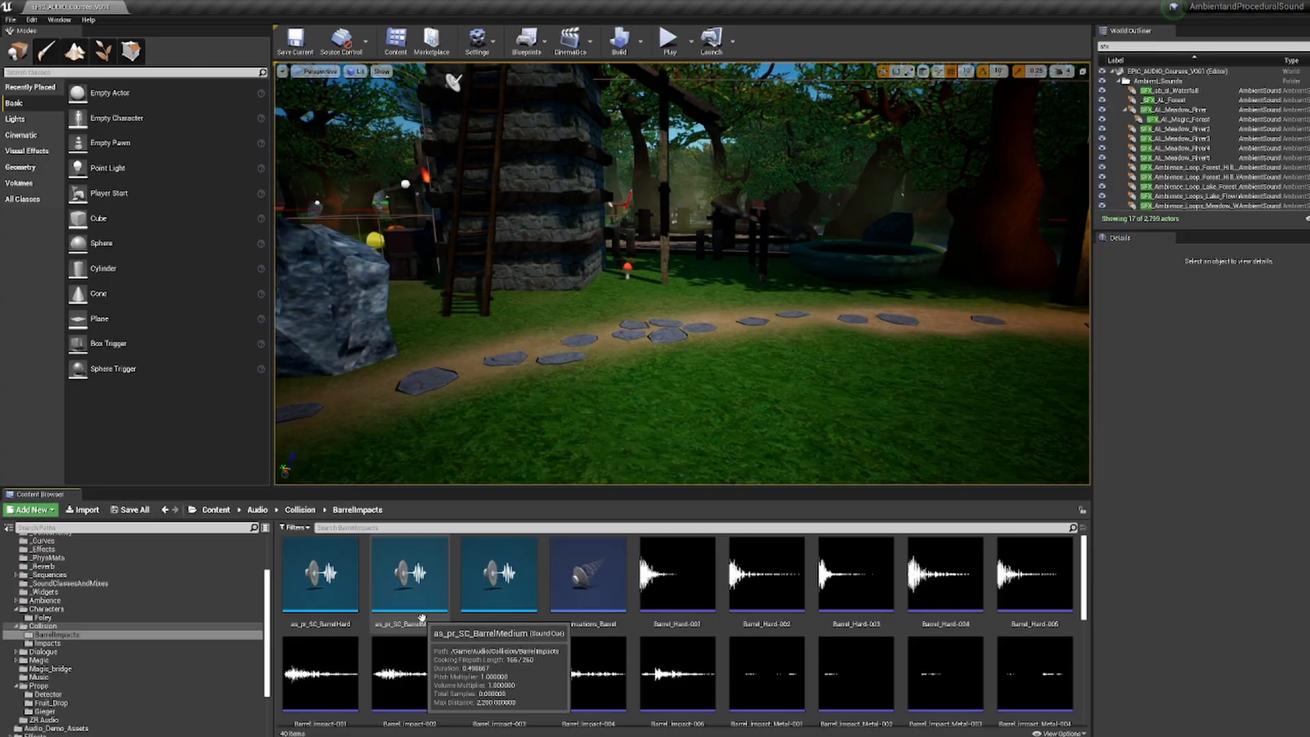
{"action": "mouse_move", "coordinate": [483, 588]}
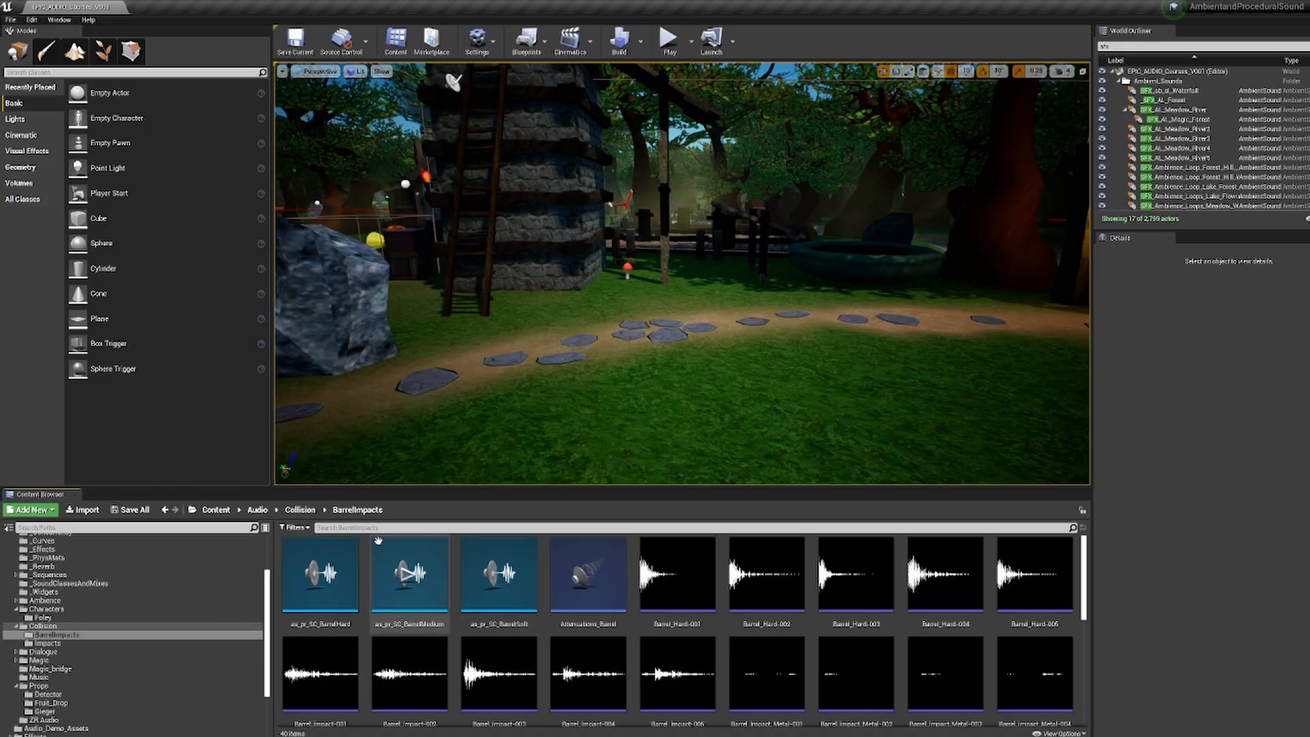
Step: Look through the sound waves in Collision's Impacts folder, including the wood impacts, foley jumps and walks, creaks and debris
{"action": "left_click", "coordinate": [54, 626]}
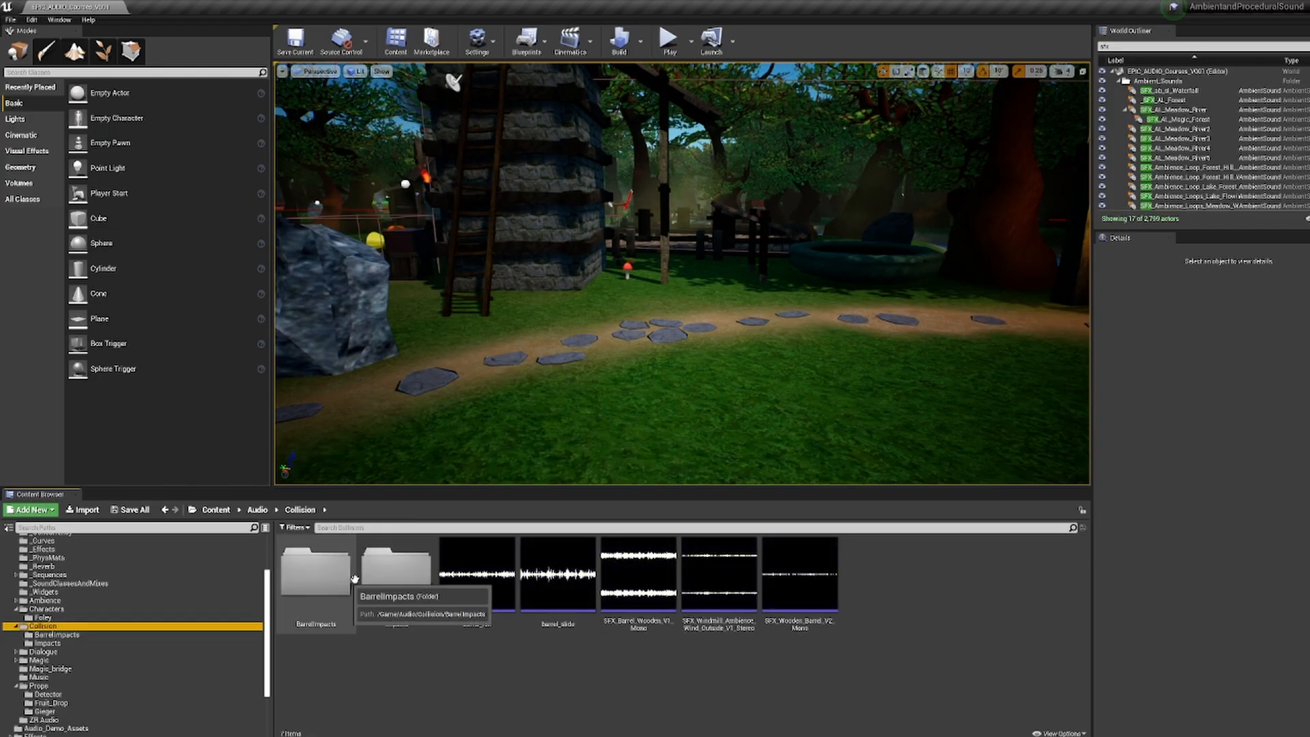
{"action": "double_click", "coordinate": [395, 573]}
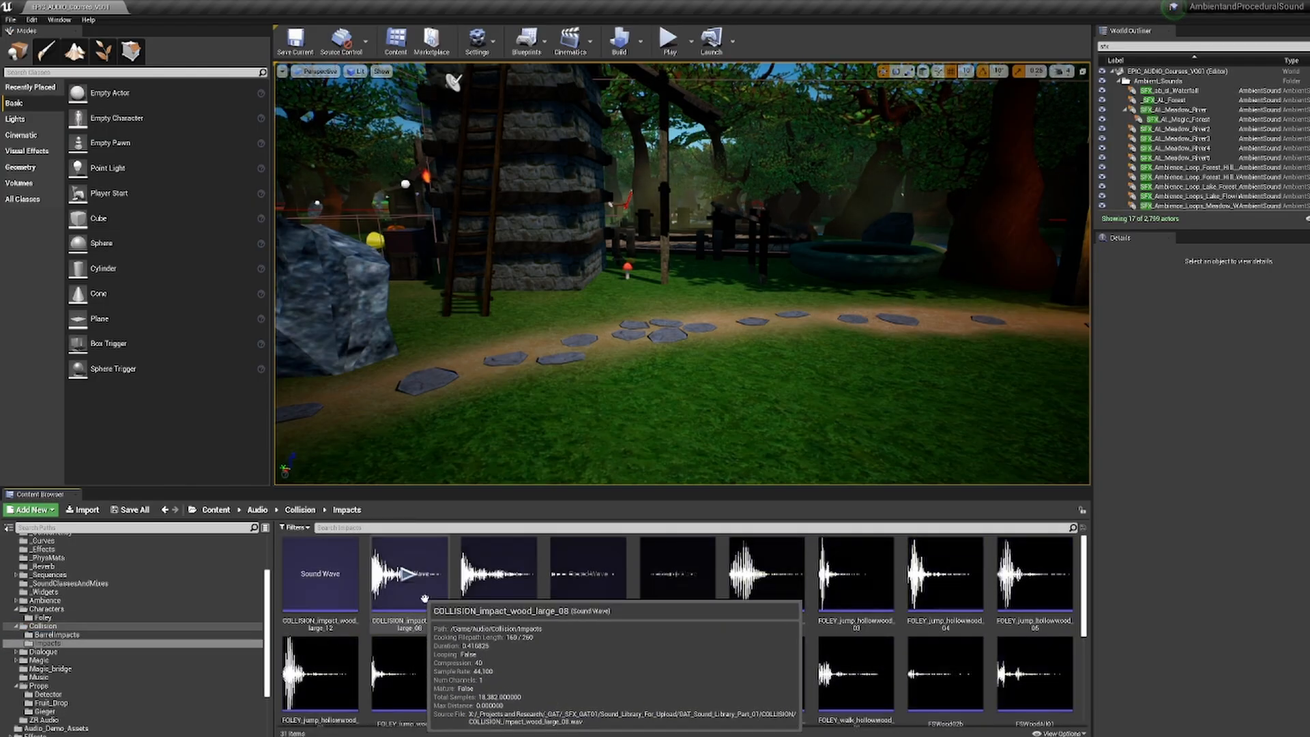
{"action": "scroll", "coordinate": [653, 611], "scroll_direction": "down", "scroll_amount": 1}
{"action": "scroll", "coordinate": [655, 616], "scroll_direction": "down", "scroll_amount": 6}
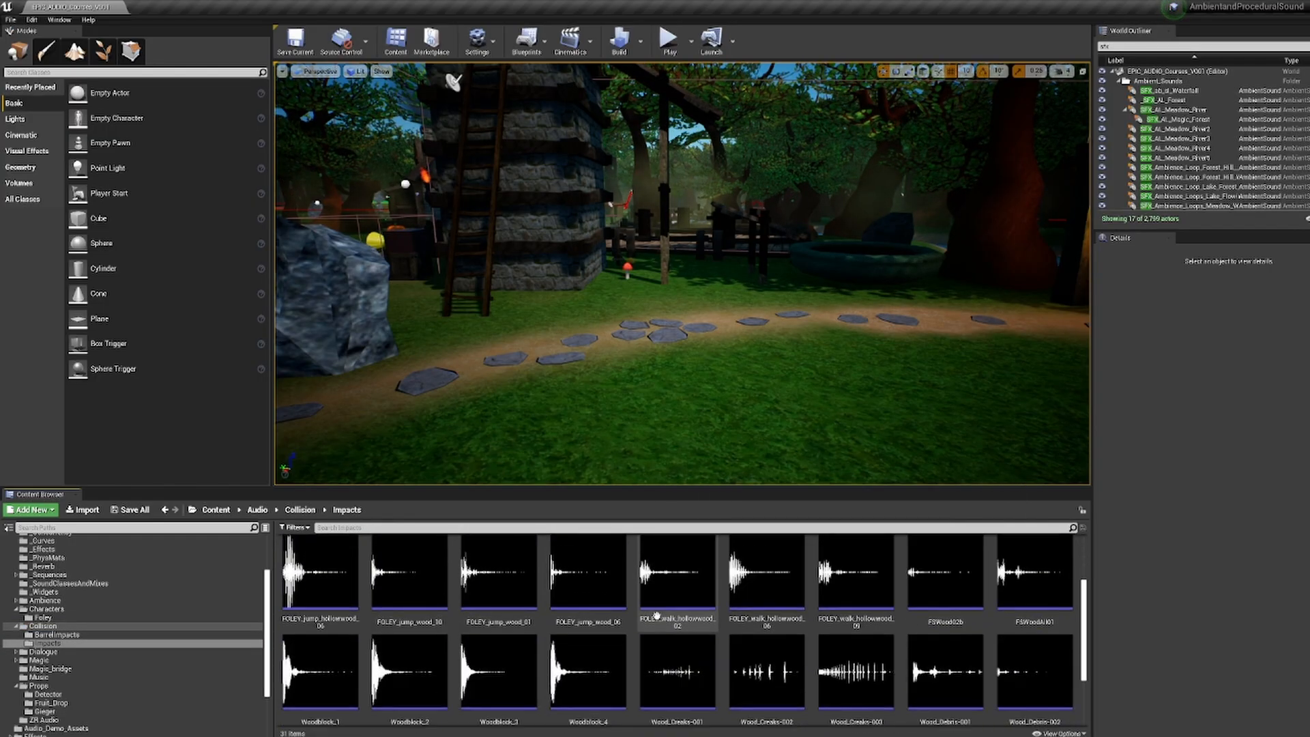
{"action": "scroll", "coordinate": [669, 629], "scroll_direction": "up", "scroll_amount": 8}
{"action": "scroll", "coordinate": [673, 629], "scroll_direction": "up", "scroll_amount": 1}
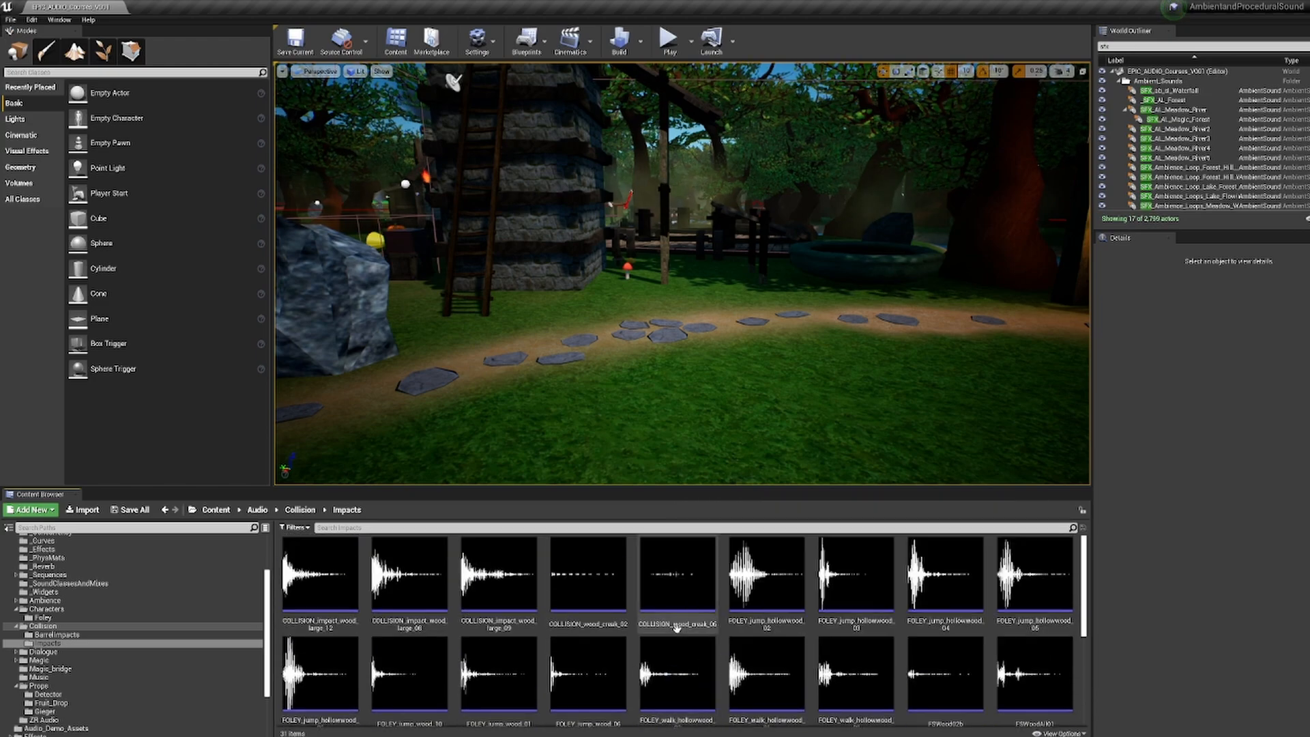
{"action": "scroll", "coordinate": [614, 614], "scroll_direction": "down", "scroll_amount": 1}
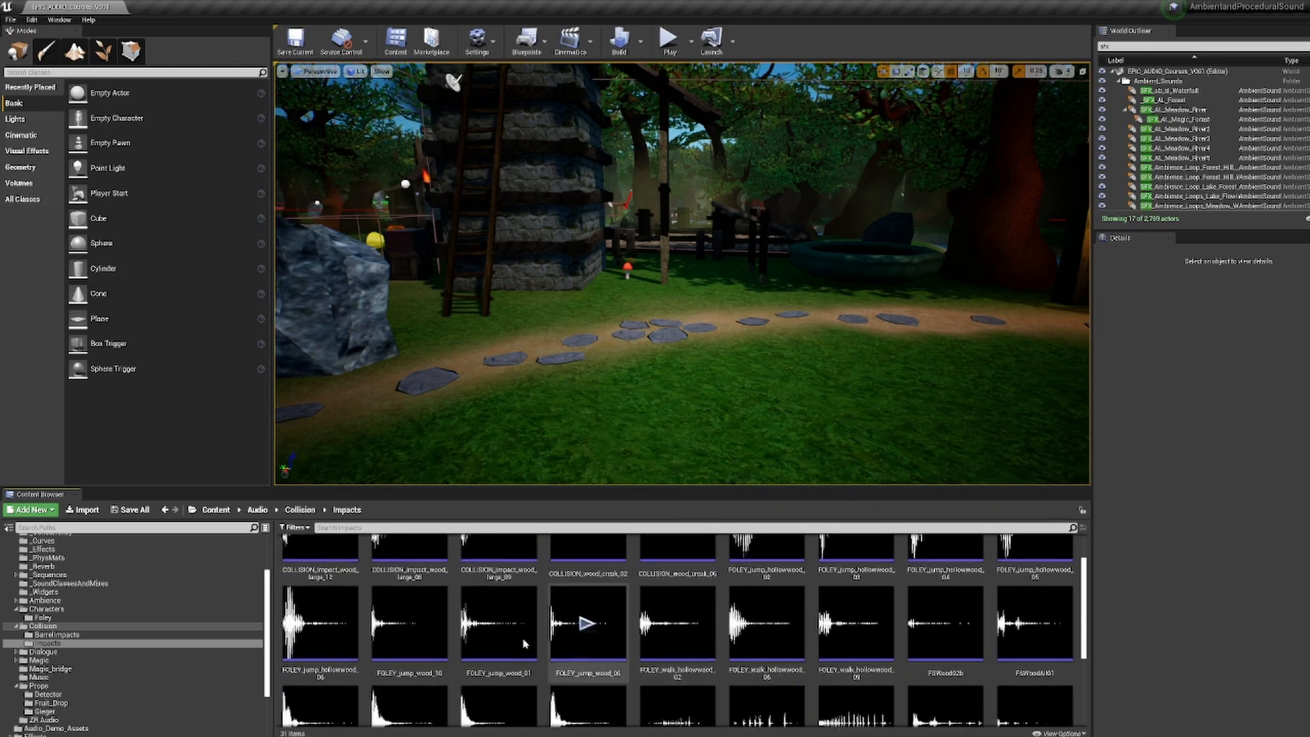
{"action": "left_click", "coordinate": [48, 642]}
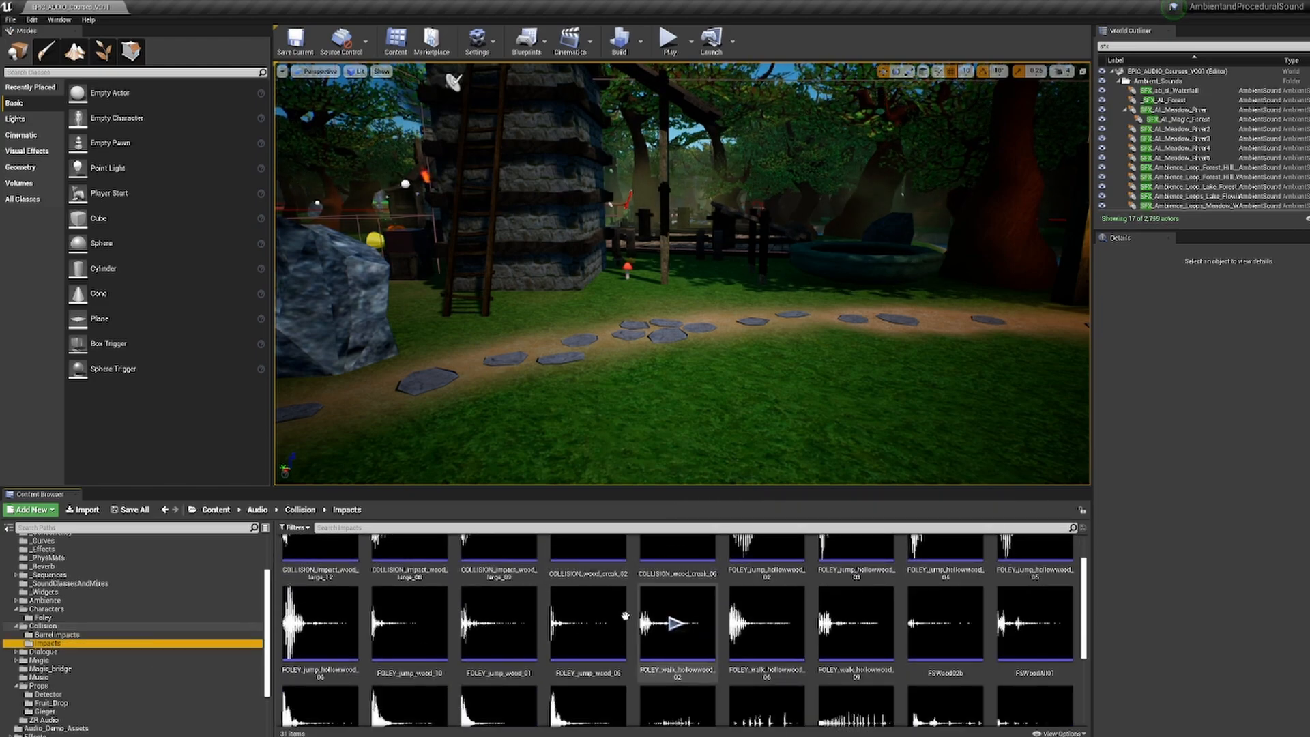
{"action": "scroll", "coordinate": [686, 612], "scroll_direction": "up", "scroll_amount": 1}
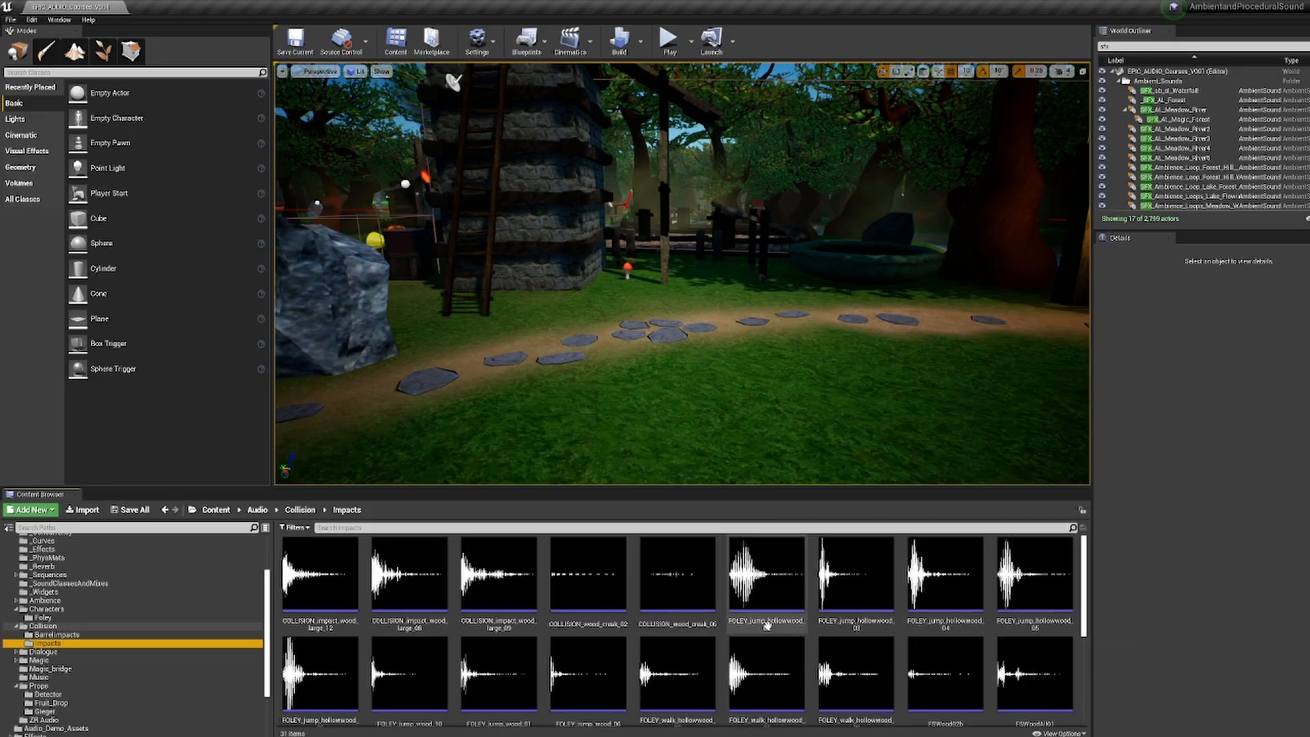
{"action": "scroll", "coordinate": [785, 638], "scroll_direction": "down", "scroll_amount": 1}
{"action": "scroll", "coordinate": [778, 645], "scroll_direction": "down", "scroll_amount": 2}
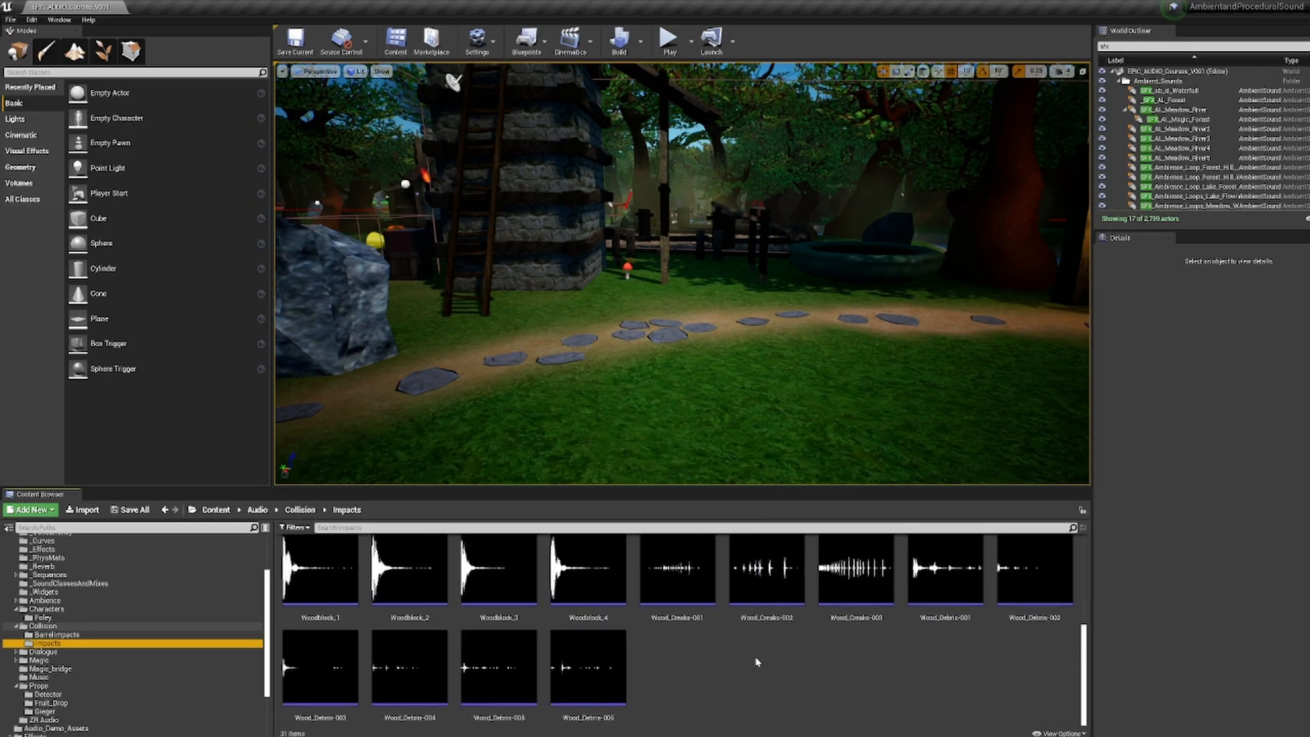
{"action": "scroll", "coordinate": [756, 662], "scroll_direction": "up", "scroll_amount": 3}
{"action": "mouse_move", "coordinate": [572, 639]}
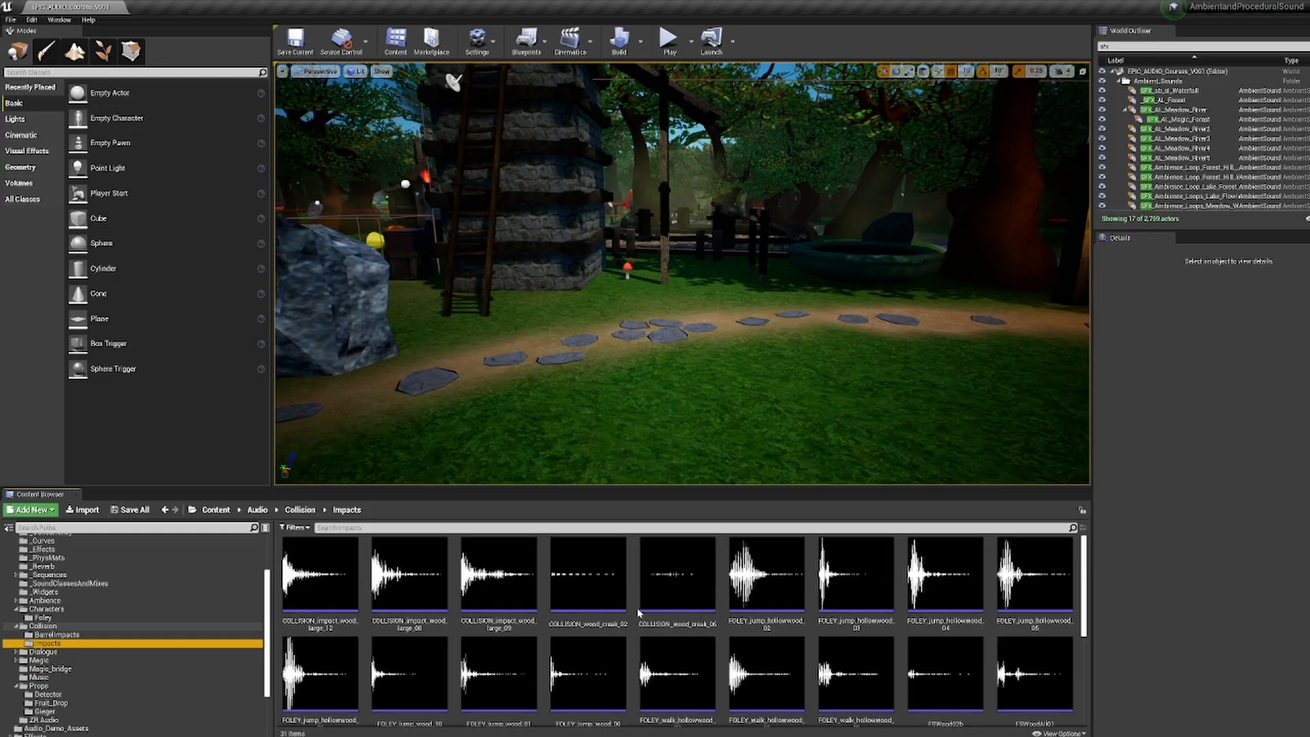
{"action": "mouse_move", "coordinate": [517, 630]}
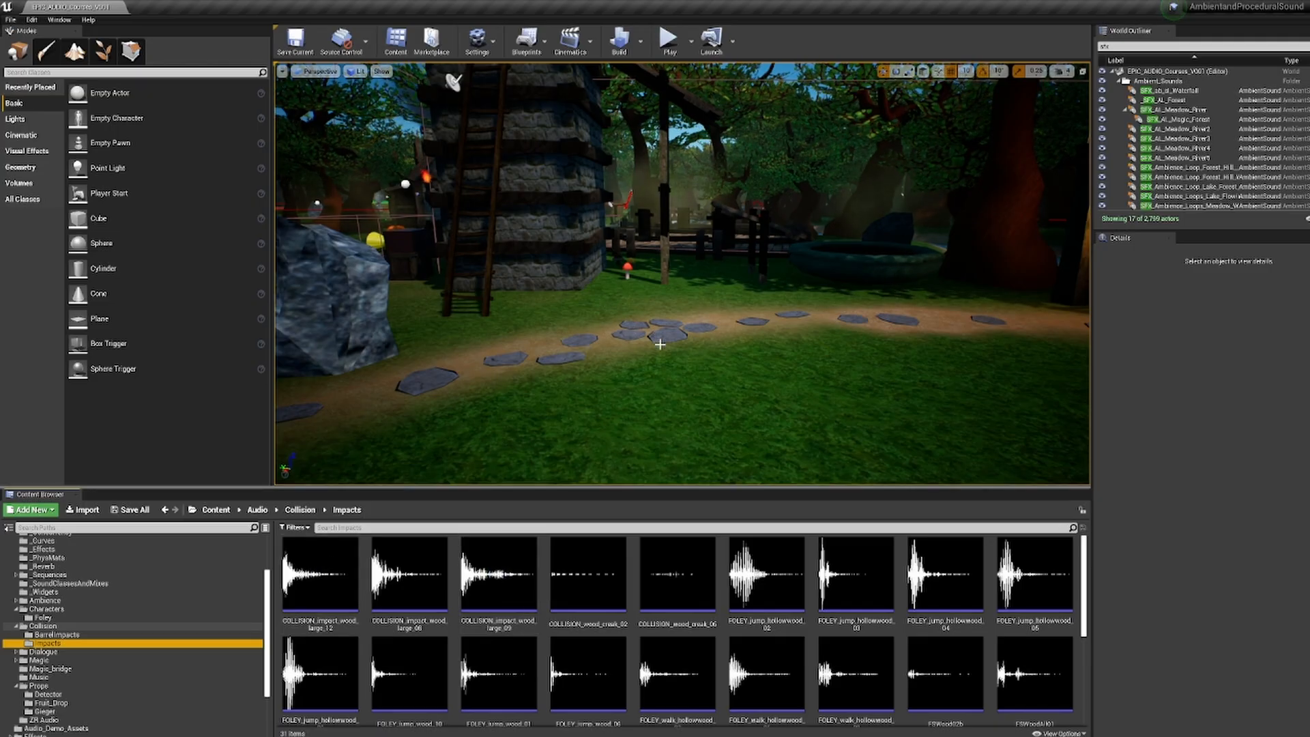
Step: Revisit the BarrelImpacts folder, and audition the wooden barrel and windmill ambience sound waves stored directly in the Collision folder
{"action": "left_click", "coordinate": [57, 634]}
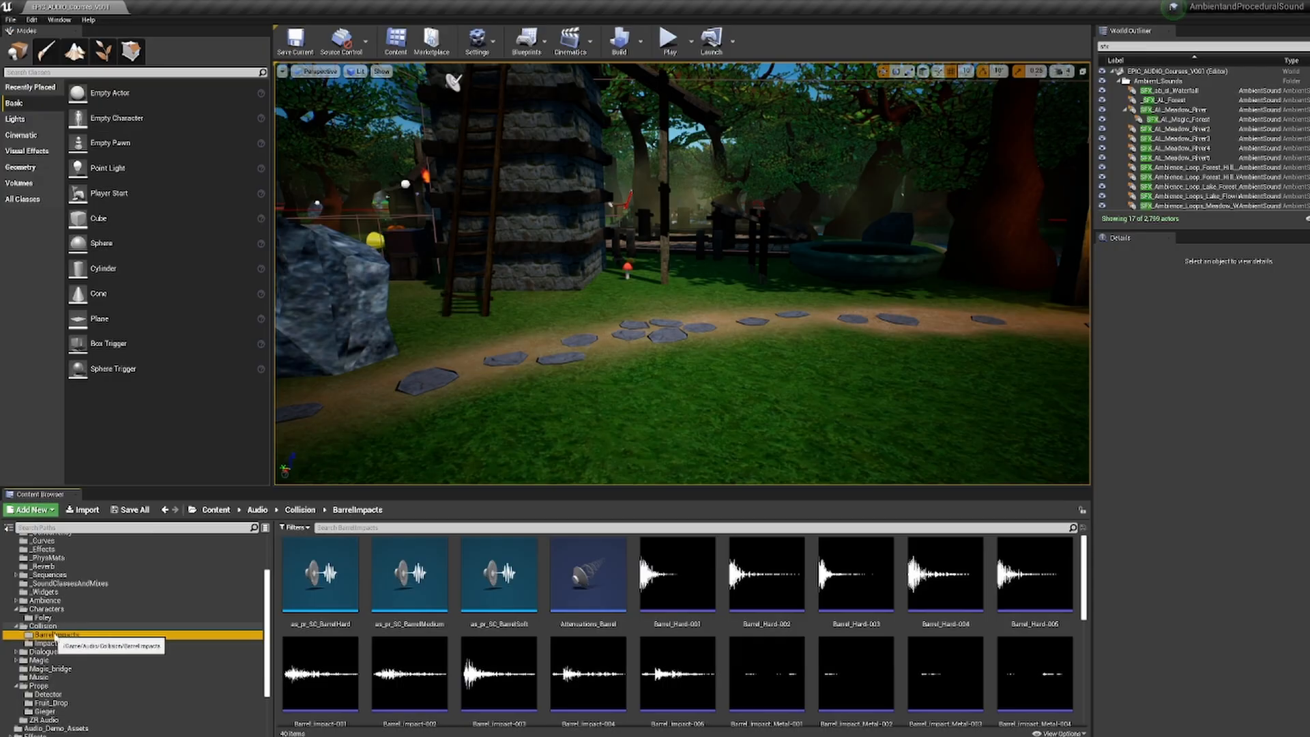
{"action": "left_click", "coordinate": [43, 626]}
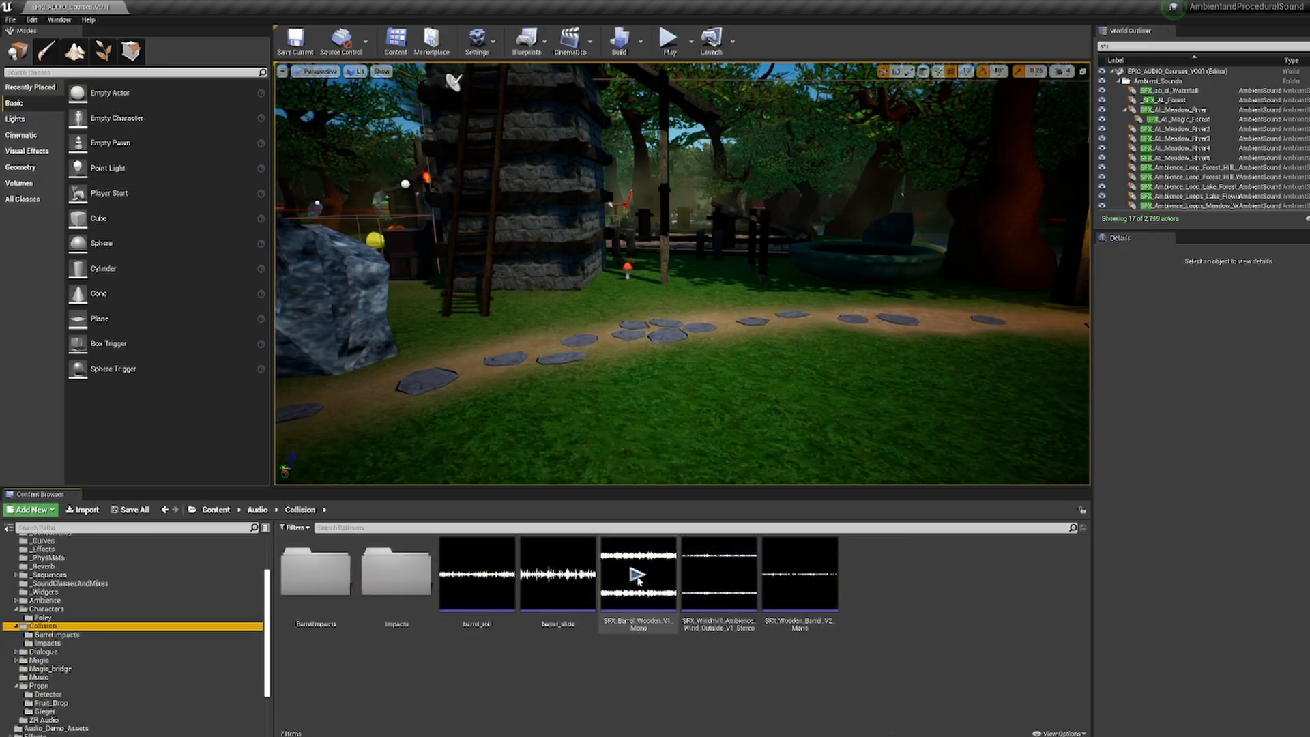
{"action": "mouse_move", "coordinate": [724, 563]}
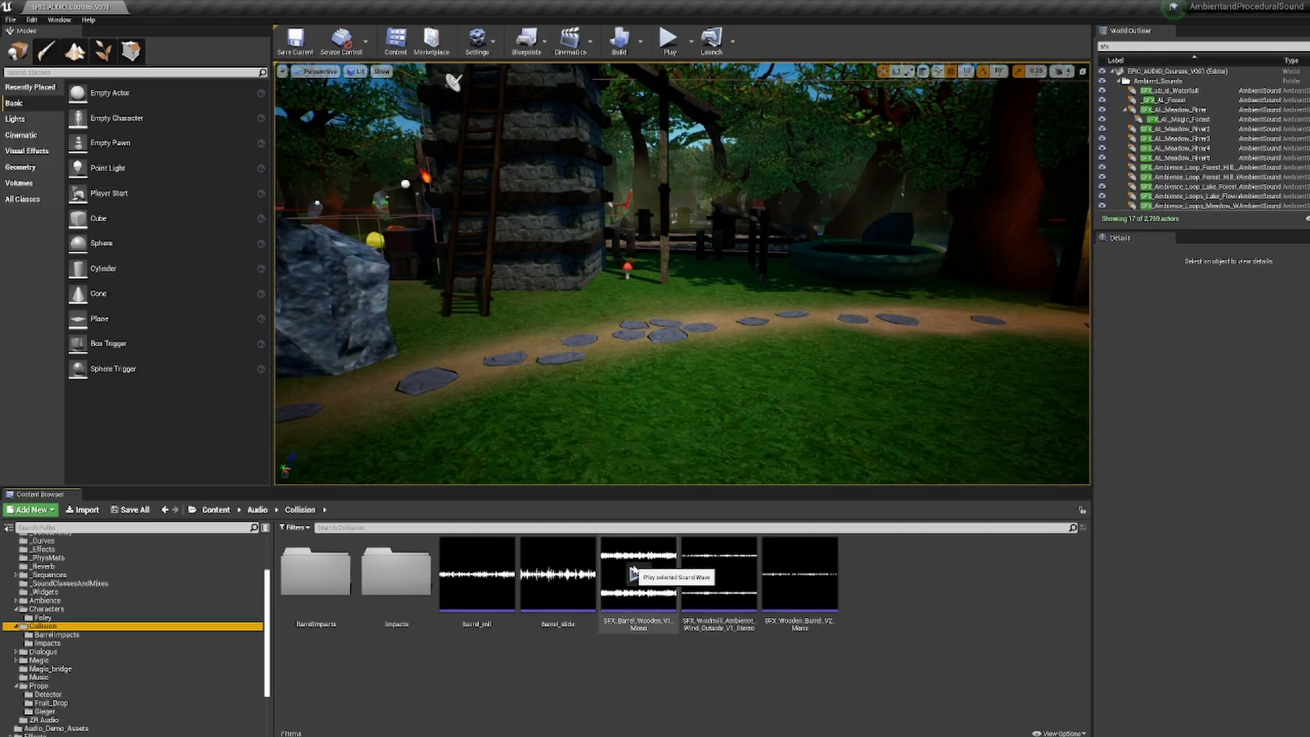
{"action": "left_click", "coordinate": [637, 574]}
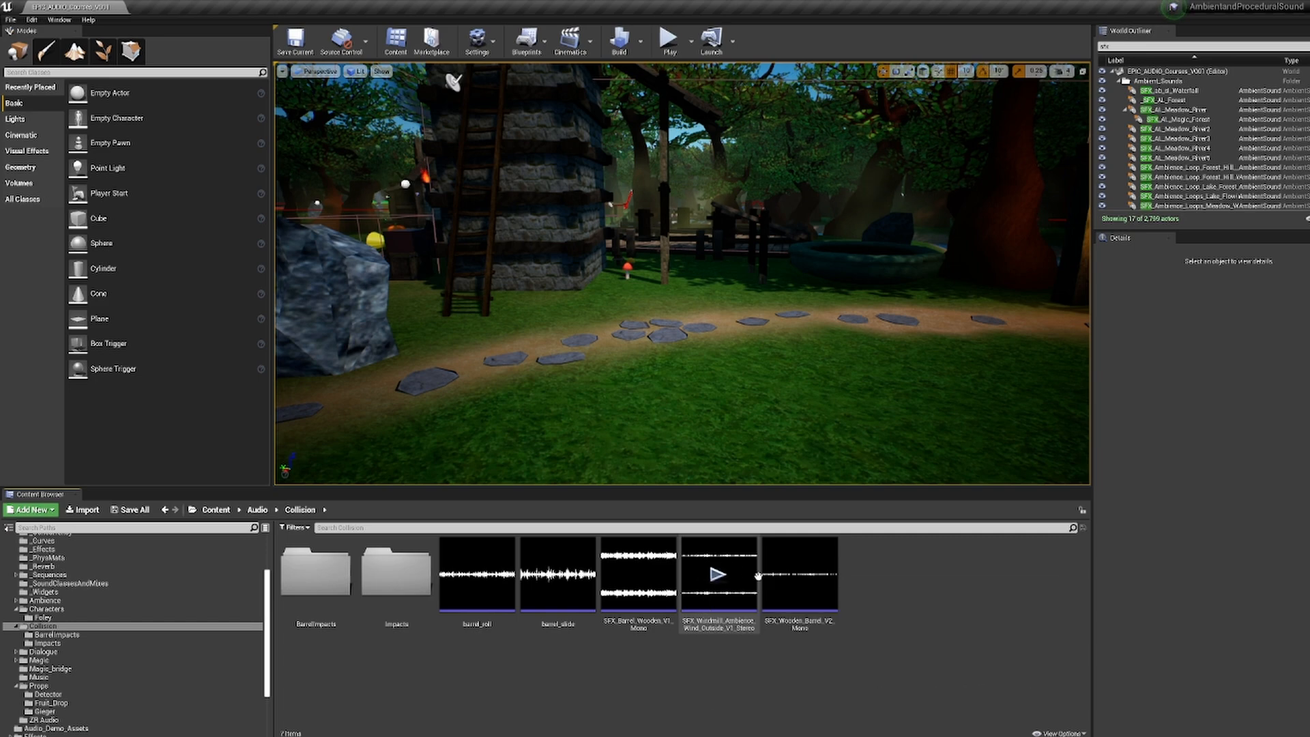
{"action": "mouse_move", "coordinate": [795, 577]}
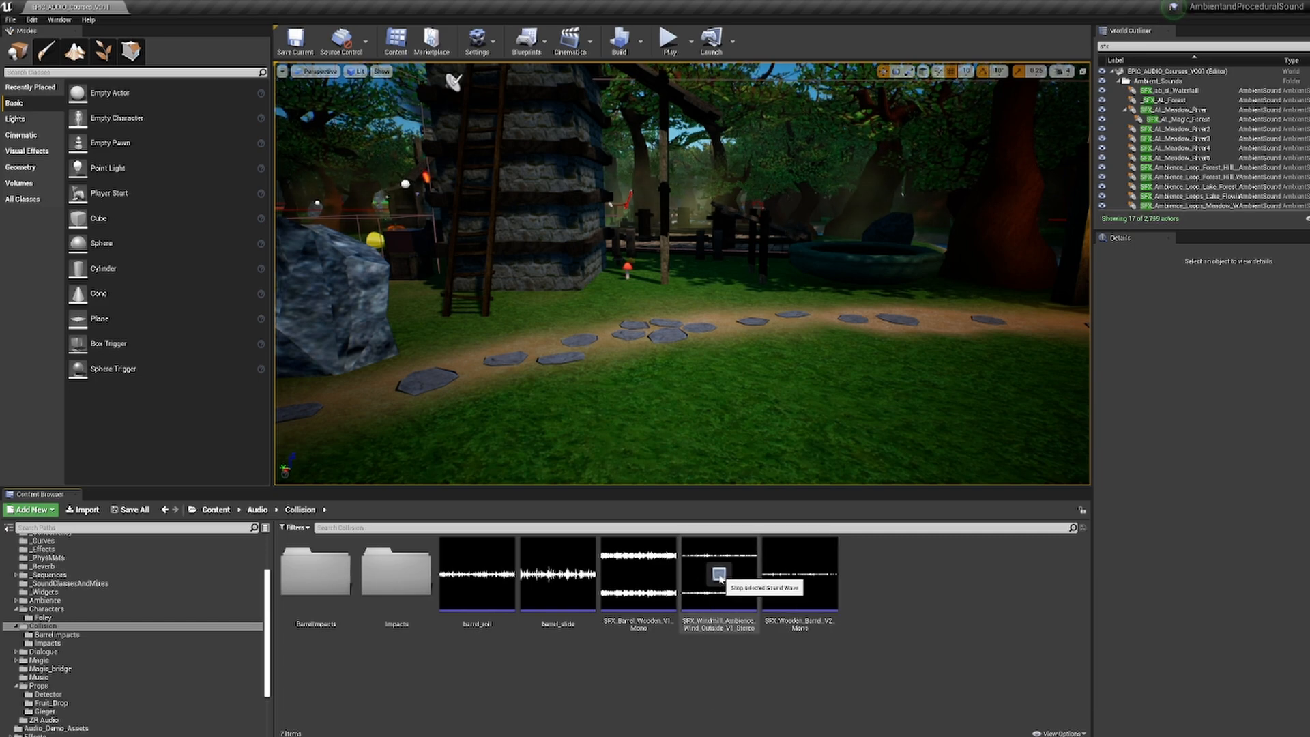
{"action": "left_click", "coordinate": [804, 577]}
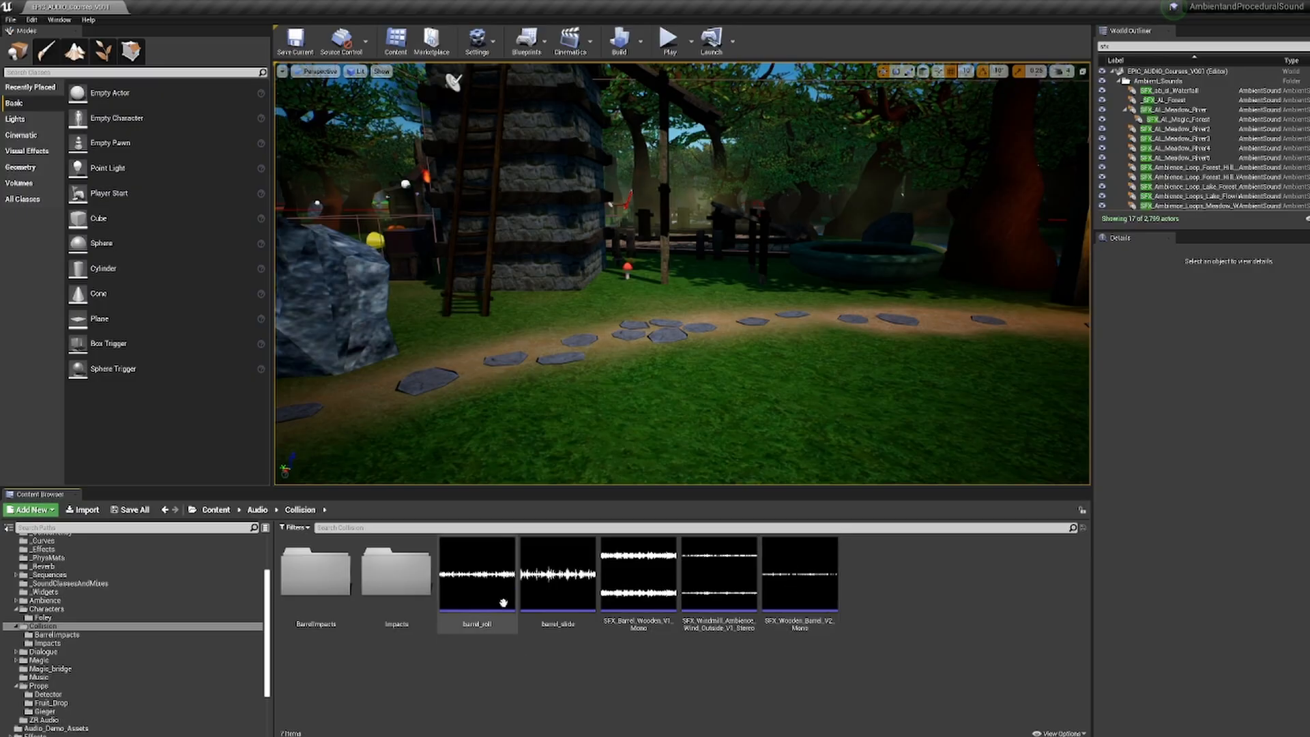
Step: Fly through the forest past the glowing portal and the standing-stone circle to the river, examining the areas where ambience plays
{"action": "right_click_drag", "start_coordinate": [943, 253], "coordinate": [604, 280]}
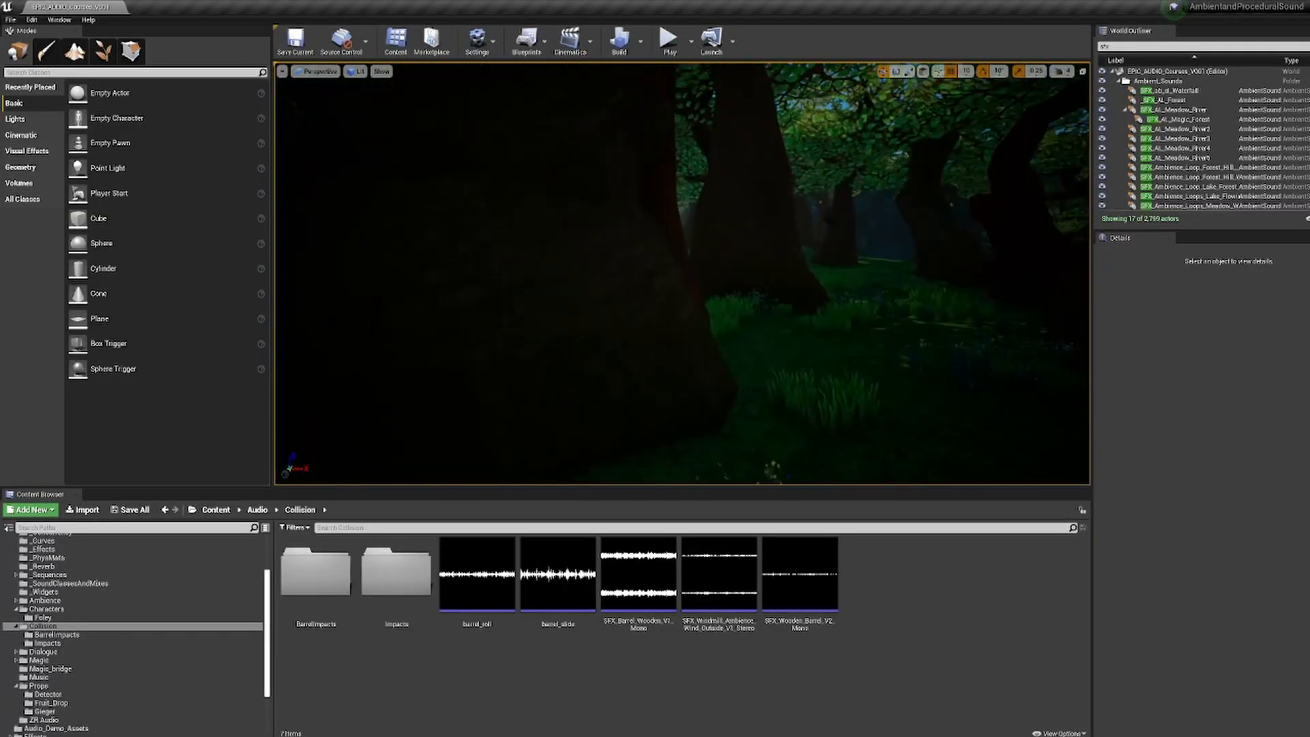
{"action": "mouse_move", "coordinate": [604, 280]}
{"action": "right_mouse_down"}
{"action": "mouse_move", "coordinate": [689, 274]}
{"action": "mouse_move", "coordinate": [641, 274]}
{"action": "right_mouse_up"}
{"action": "right_click_drag", "start_coordinate": [833, 293], "coordinate": [833, 293]}
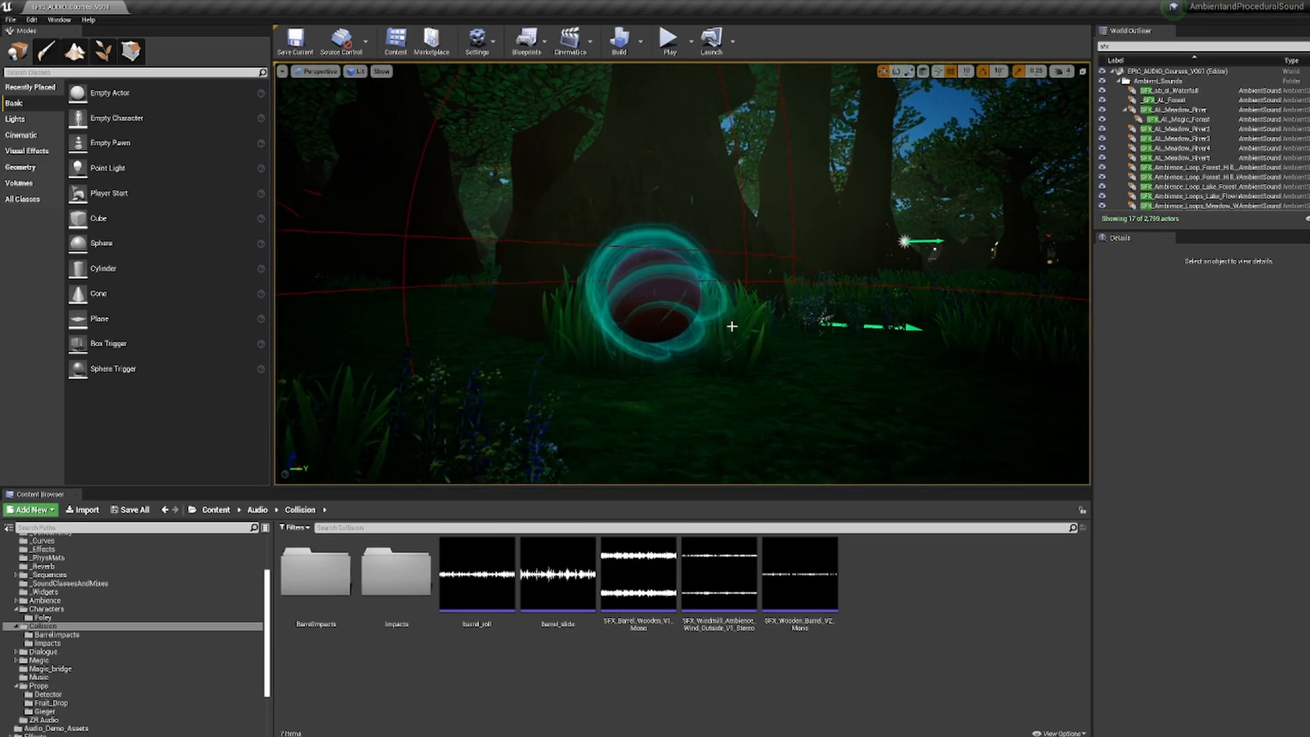
{"action": "right_click_drag", "start_coordinate": [833, 293], "coordinate": [833, 293]}
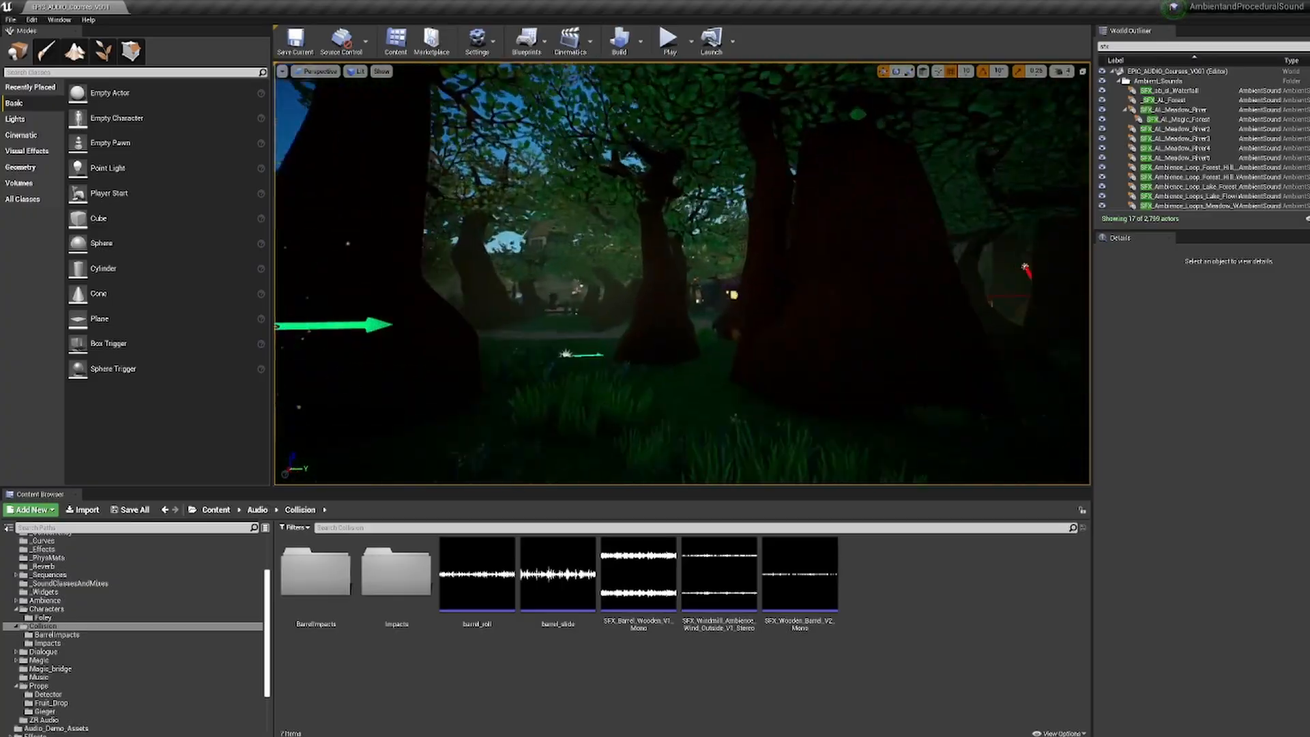
{"action": "right_click_drag", "start_coordinate": [647, 265], "coordinate": [647, 265]}
{"action": "key", "text": "w"}
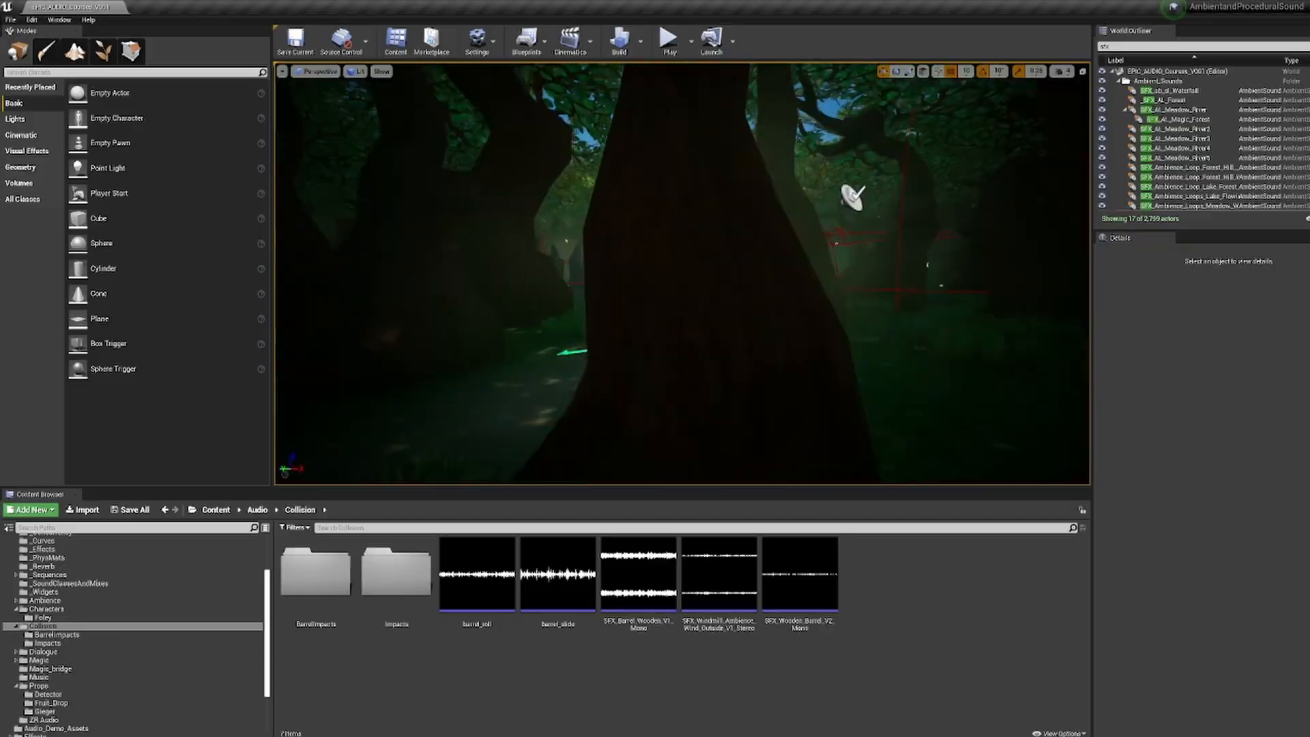
{"action": "key", "text": "w"}
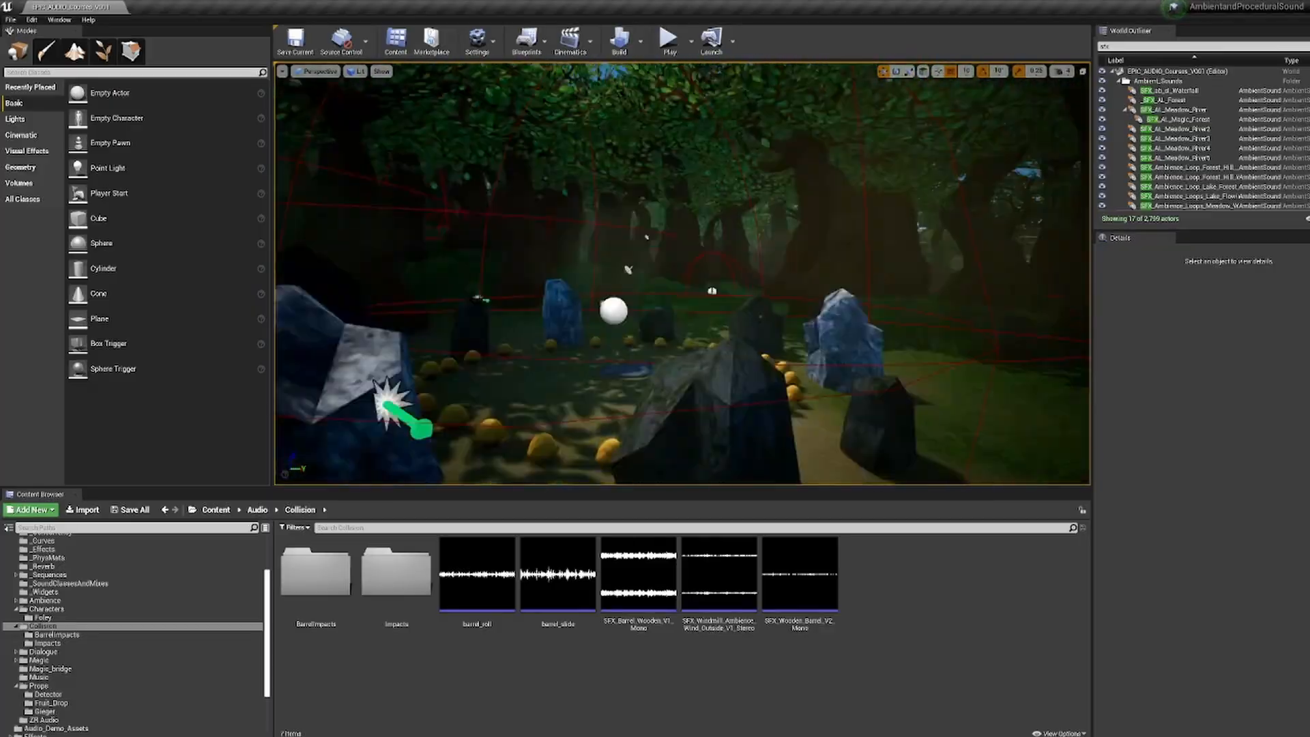
{"action": "key", "text": "w"}
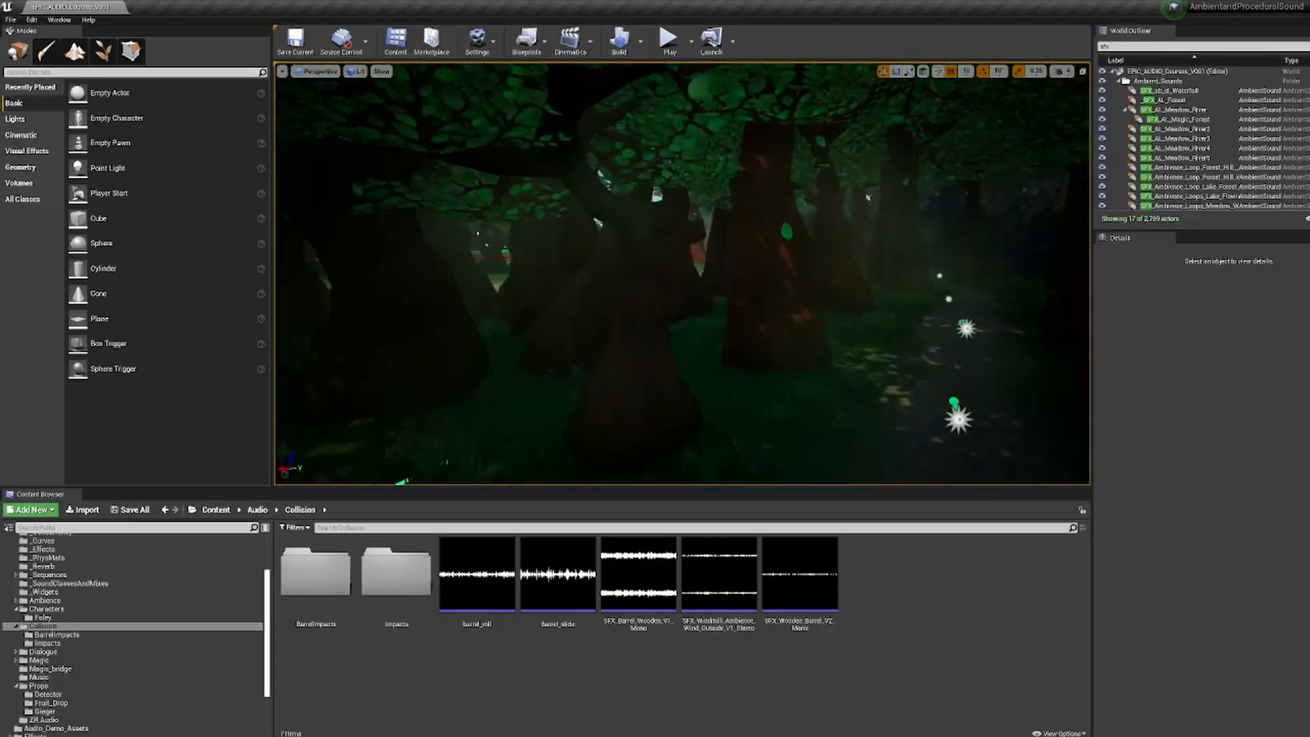
{"action": "key", "text": "w"}
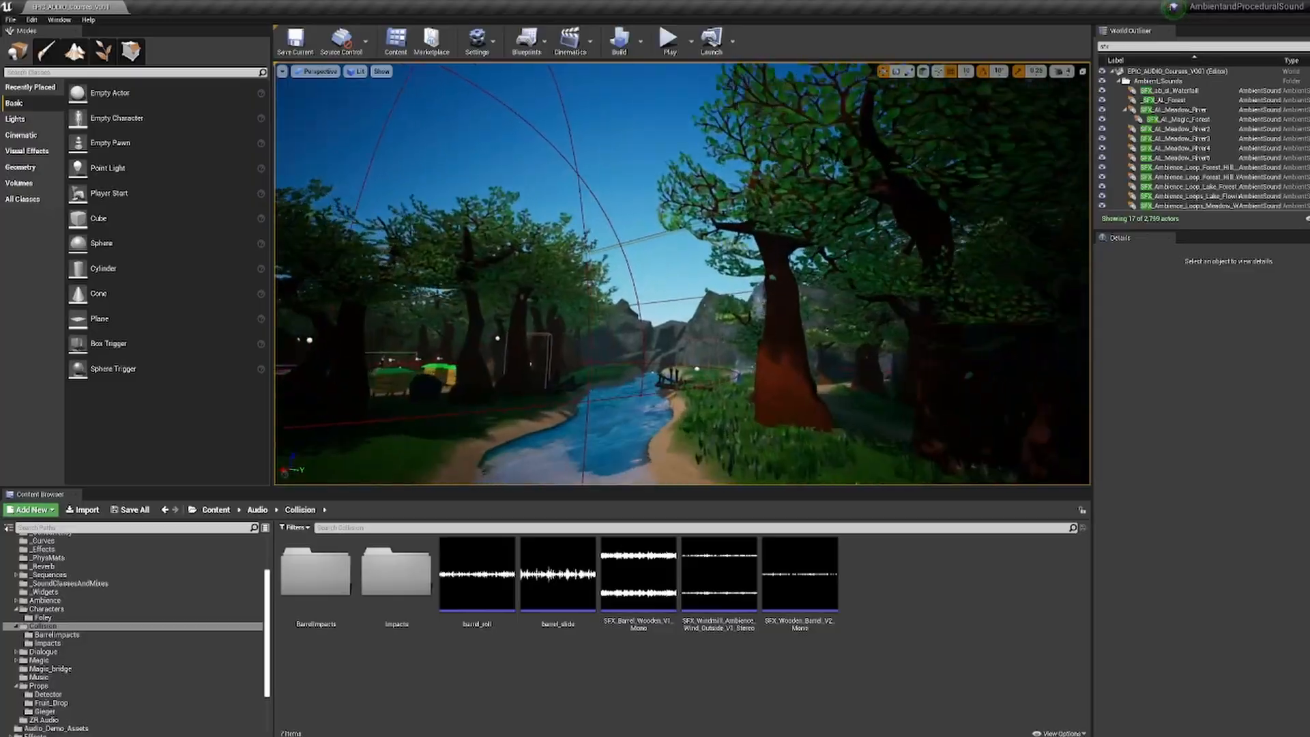
Step: Survey the whole level from above, examining the windmill village, lake, river, surrounding forest and the sound attenuation spheres
{"action": "right_click_drag", "start_coordinate": [682, 273], "coordinate": [683, 273]}
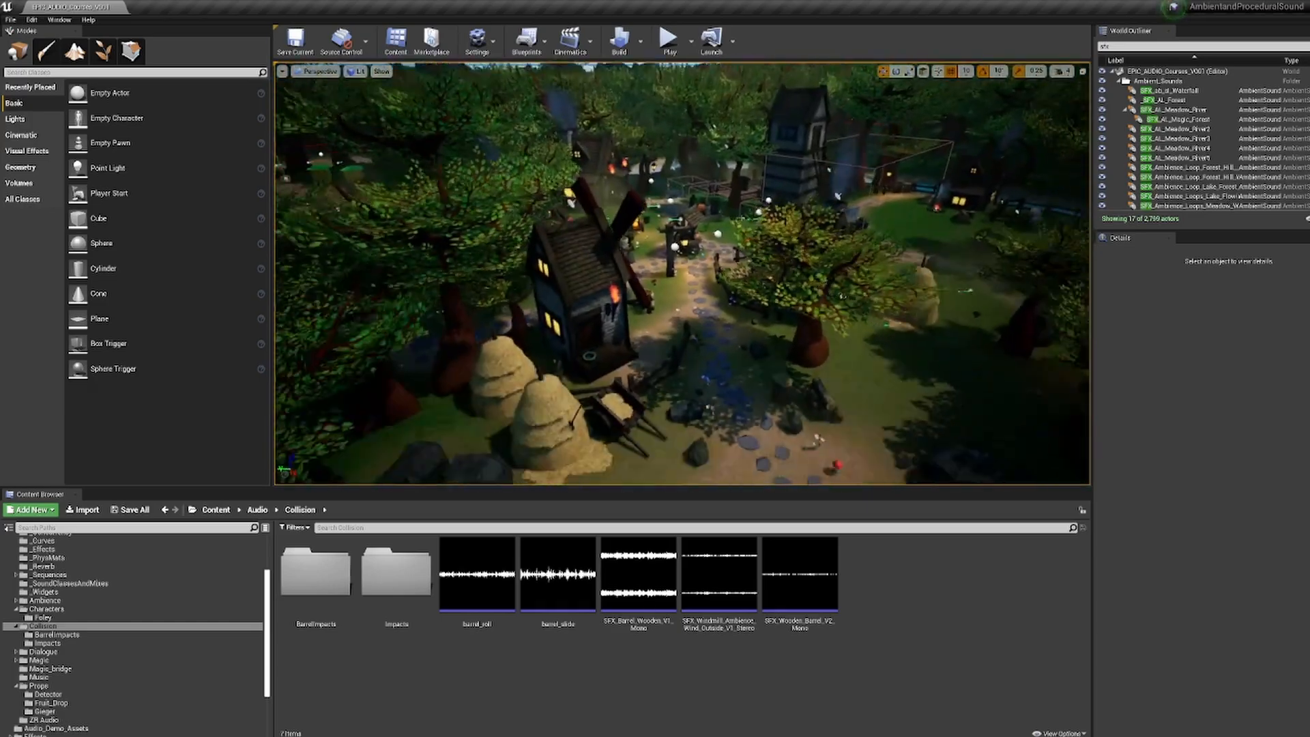
{"action": "scroll", "coordinate": [683, 273], "scroll_direction": "down", "scroll_amount": 5}
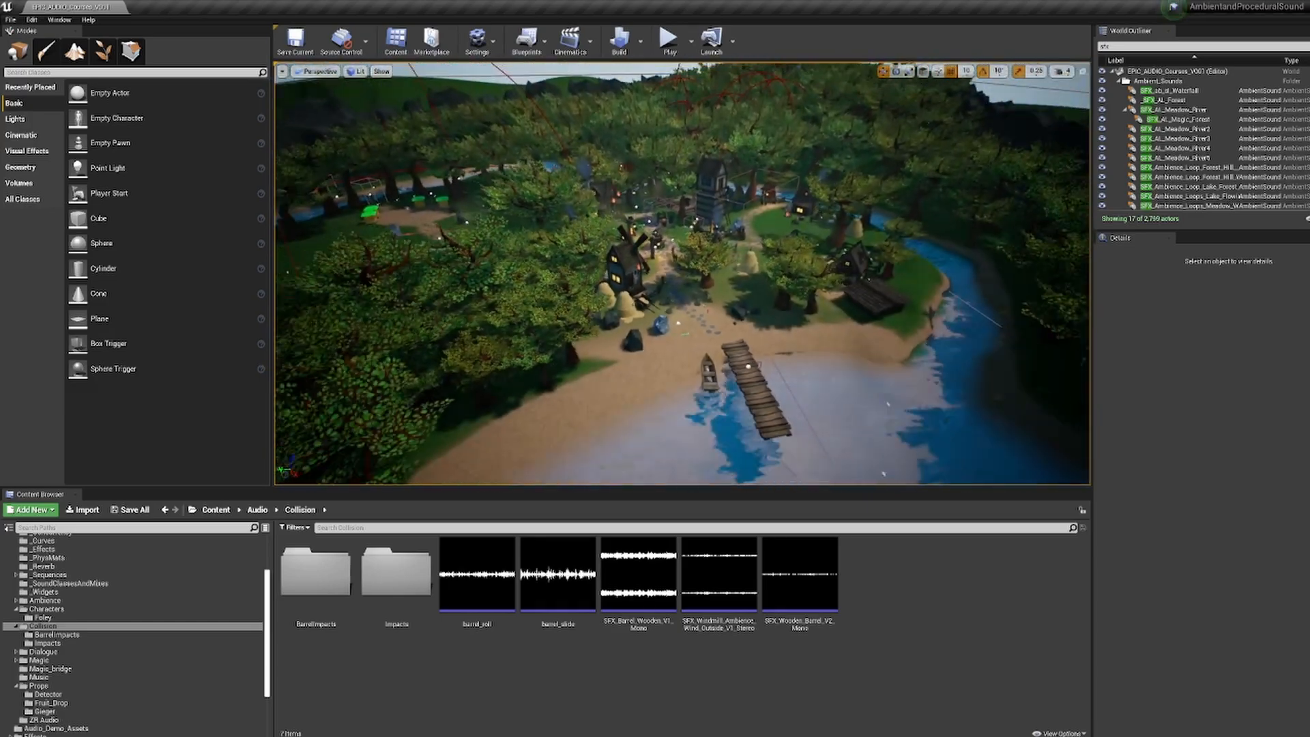
{"action": "scroll", "coordinate": [682, 273], "scroll_direction": "down", "scroll_amount": 8}
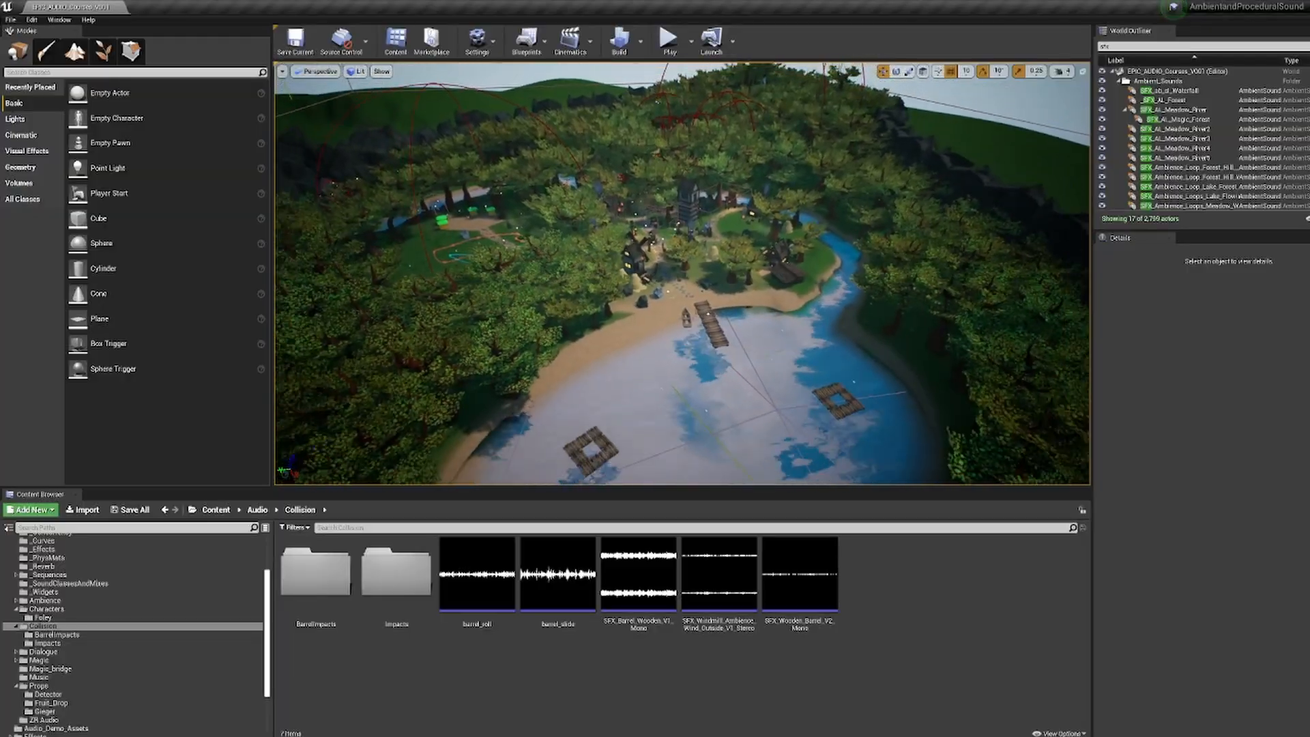
{"action": "right_click_drag", "start_coordinate": [683, 273], "coordinate": [748, 419]}
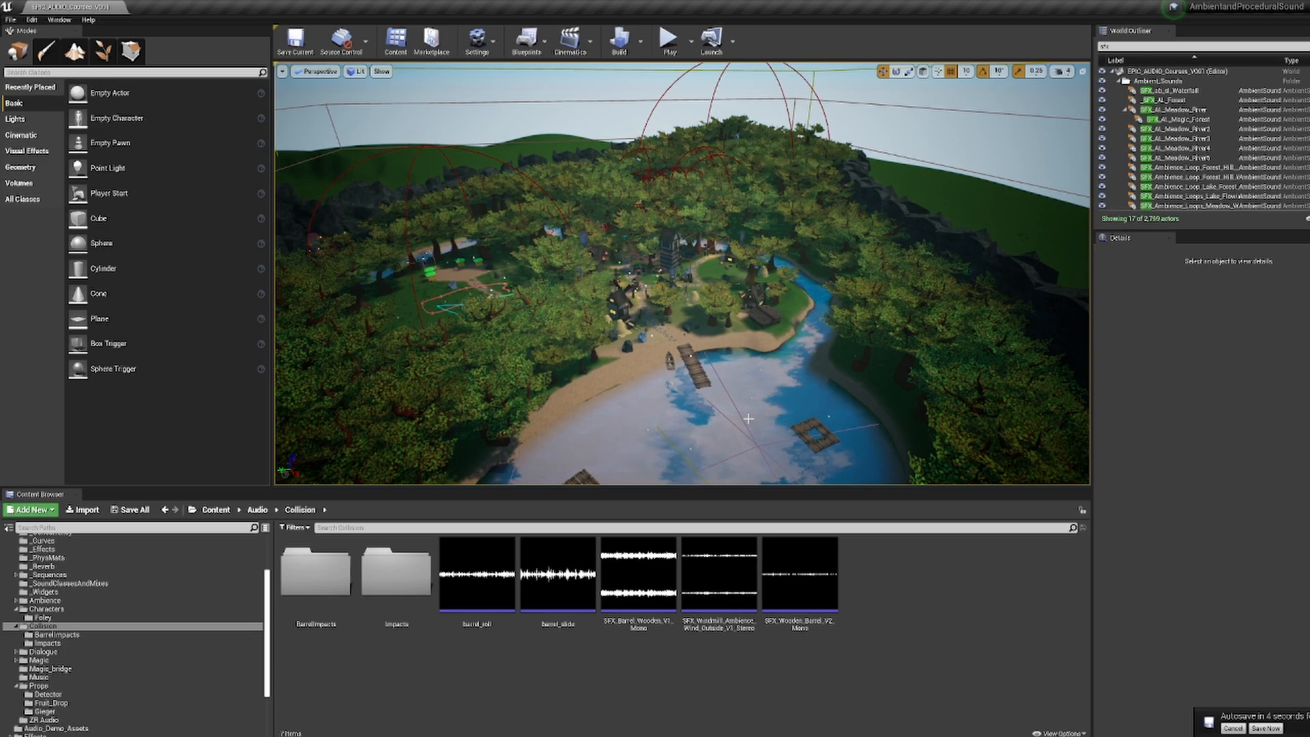
{"action": "mouse_move", "coordinate": [723, 342]}
{"action": "right_mouse_down"}
{"action": "mouse_move", "coordinate": [722, 410]}
{"action": "mouse_move", "coordinate": [723, 327]}
{"action": "right_mouse_up"}
{"action": "right_click_drag", "start_coordinate": [595, 293], "coordinate": [595, 283]}
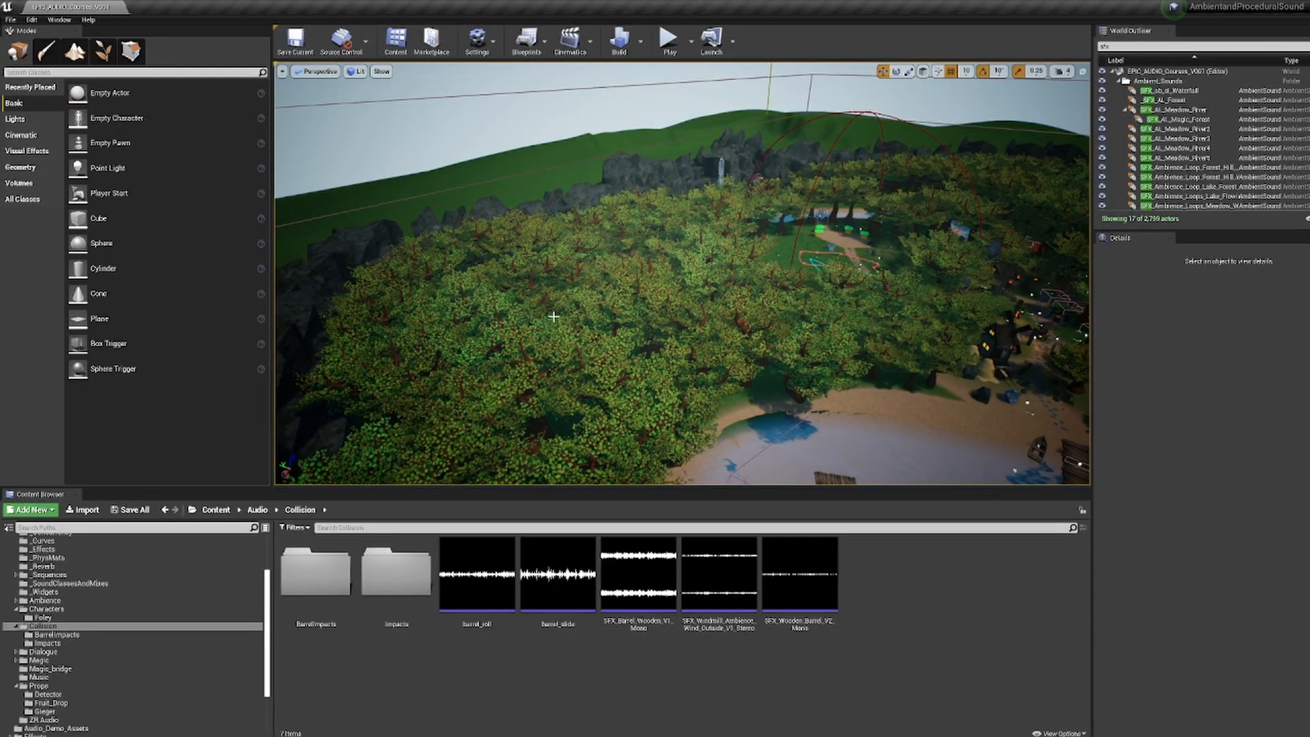
{"action": "right_click_drag", "start_coordinate": [610, 300], "coordinate": [686, 269]}
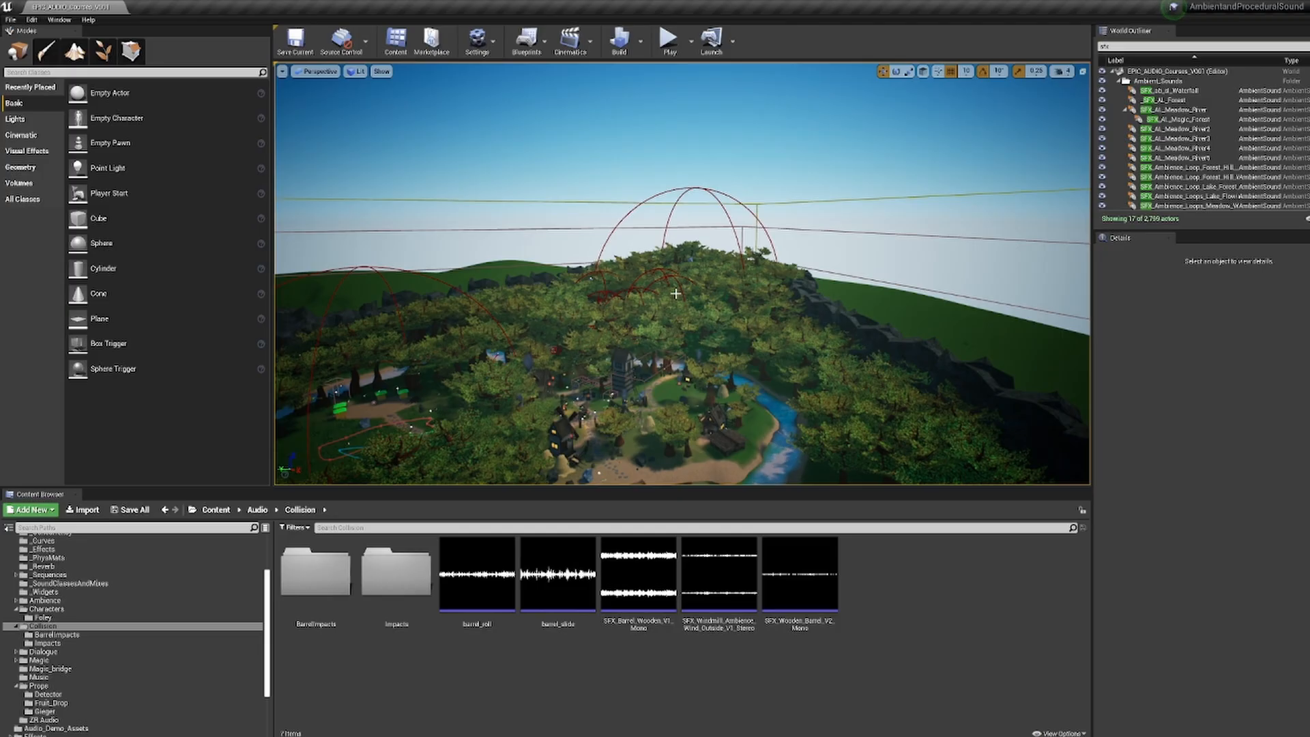
{"action": "right_click_drag", "start_coordinate": [674, 299], "coordinate": [734, 353]}
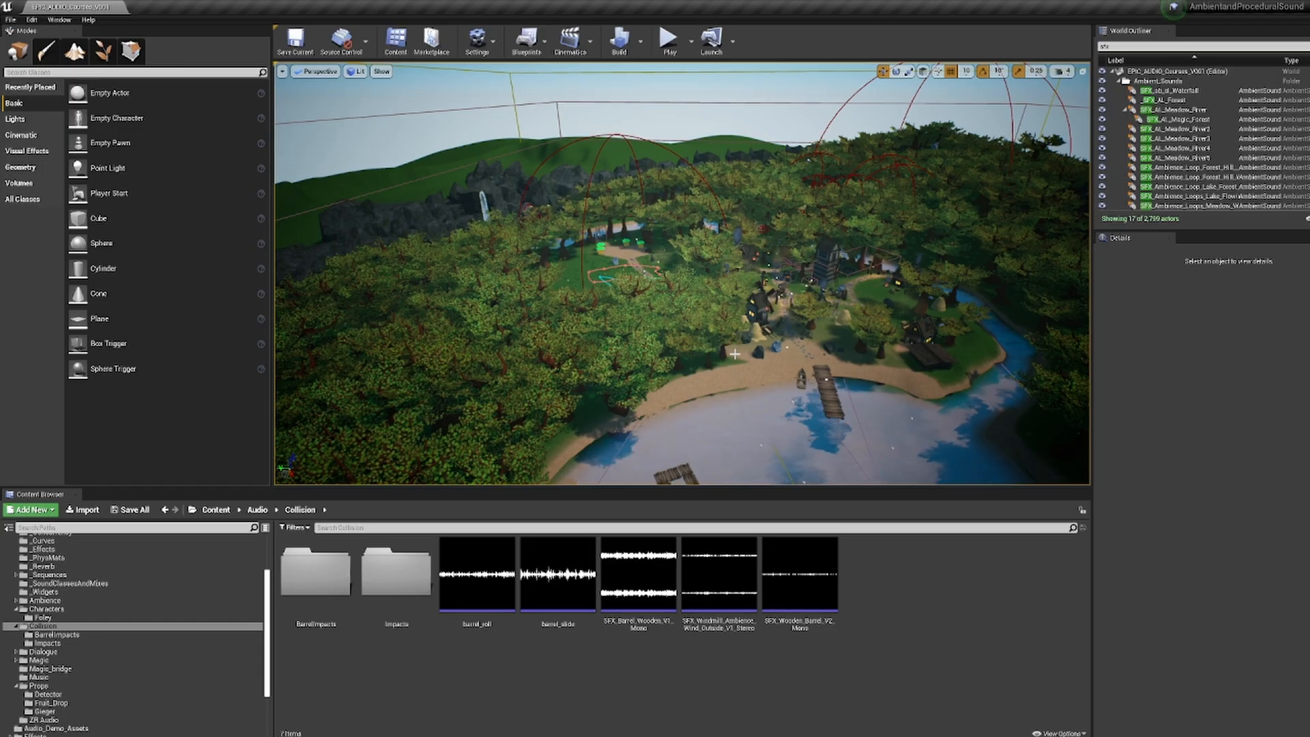
{"action": "right_click_drag", "start_coordinate": [726, 290], "coordinate": [669, 255]}
{"action": "key", "text": "w"}
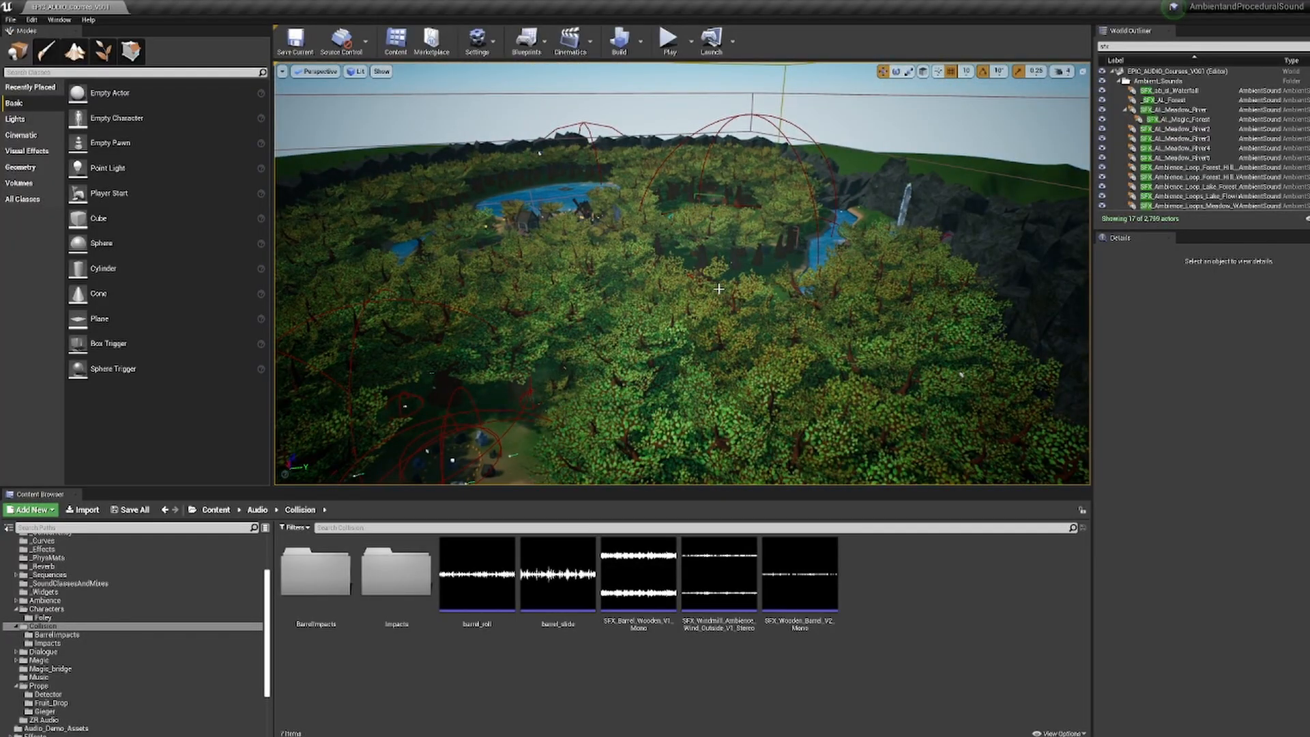